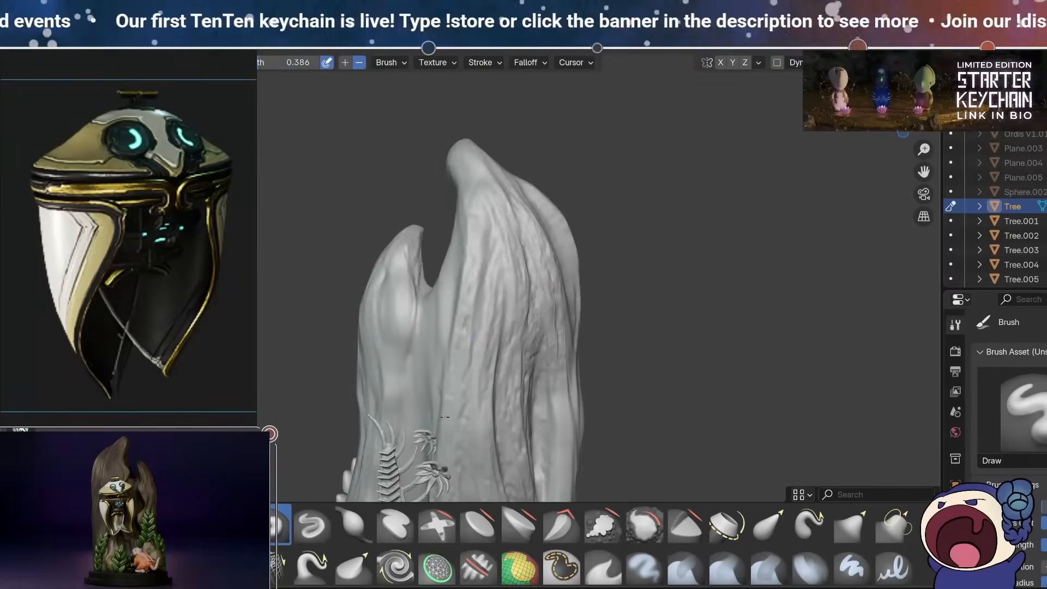
pyautogui.moveTo(503, 304)
pyautogui.keyDown('shift'); pyautogui.mouseDown(button='middle')
pyautogui.moveTo(508, 188)
pyautogui.moveTo(513, 267)
pyautogui.moveTo(456, 217)
pyautogui.mouseUp(button='middle'); pyautogui.keyUp('shift')
pyautogui.keyDown('shift'); pyautogui.moveTo(447, 290); pyautogui.dragTo(477, 368, button='middle'); pyautogui.keyUp('shift')
pyautogui.moveTo(477, 226); pyautogui.dragTo(415, 240, button='middle')
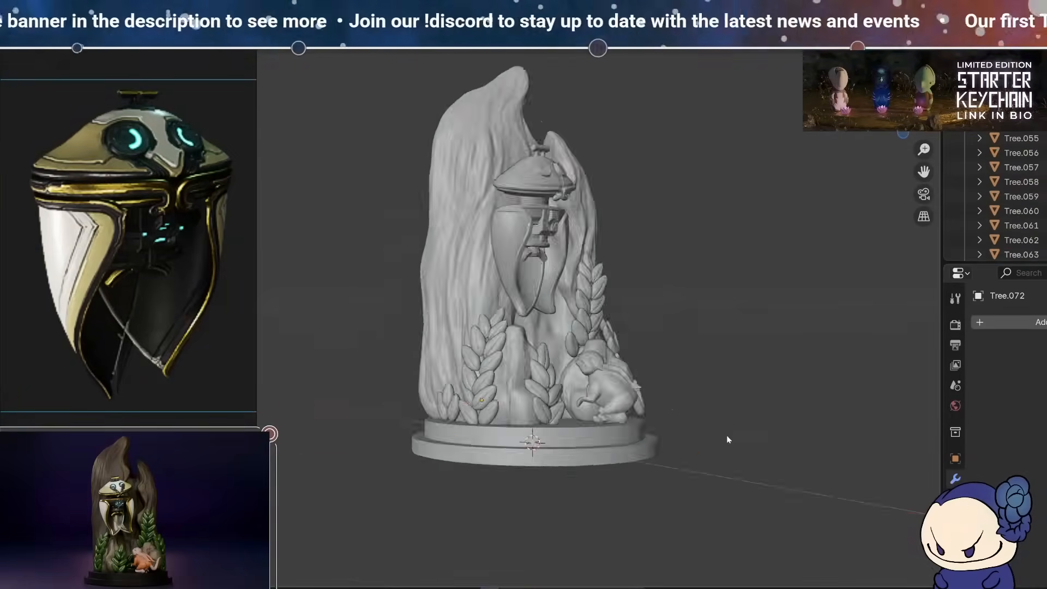
# Select the figurine's plant, rock and robot pieces in turn to check which meshes are separate.
pyautogui.moveTo(728, 439)
pyautogui.mouseDown(button='middle')
pyautogui.moveTo(616, 343)
pyautogui.moveTo(585, 361)
pyautogui.moveTo(728, 301)
pyautogui.moveTo(556, 346)
pyautogui.moveTo(588, 312)
pyautogui.moveTo(655, 305)
pyautogui.mouseUp(button='middle')
pyautogui.click(616, 342)
pyautogui.click(621, 311)
pyautogui.click(549, 401)
pyautogui.keyDown('shift'); pyautogui.click(479, 209); pyautogui.keyUp('shift')
pyautogui.click(498, 292)
pyautogui.moveTo(305, 118)
pyautogui.moveTo(491, 305); pyautogui.dragTo(608, 343, button='middle')
pyautogui.click(480, 409)
pyautogui.click(430, 386)
pyautogui.press('Tab')
pyautogui.press('Tab')
# Unwrap the floating robot with Smart UV Project, using a 66° angle limit, scaled margins and a custom island margin.
pyautogui.click(451, 257)
pyautogui.press('Tab')
pyautogui.press('u')
pyautogui.click(579, 237)
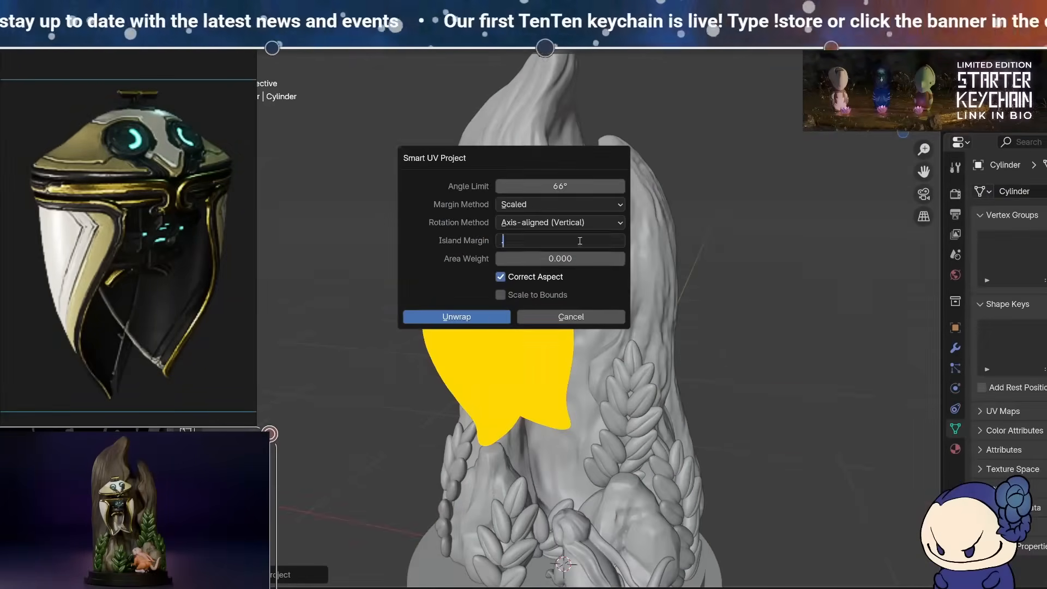
pyautogui.press('Return')
pyautogui.press('Tab')
# Unwrap the next part of the figurine from the UV unwrapping options.
pyautogui.moveTo(579, 273); pyautogui.dragTo(568, 398, button='middle')
pyautogui.click(568, 397)
pyautogui.press('Tab')
pyautogui.press('u')
pyautogui.click(584, 428)
pyautogui.moveTo(624, 434)
pyautogui.mouseDown(button='middle')
pyautogui.moveTo(510, 274)
pyautogui.moveTo(752, 308)
pyautogui.moveTo(382, 372)
pyautogui.mouseUp(button='middle')
# Give the plant at the trunk's left foot its own separate material.
pyautogui.click(572, 386)
pyautogui.click(437, 18)
pyautogui.click(229, 17)
pyautogui.click(546, 229)
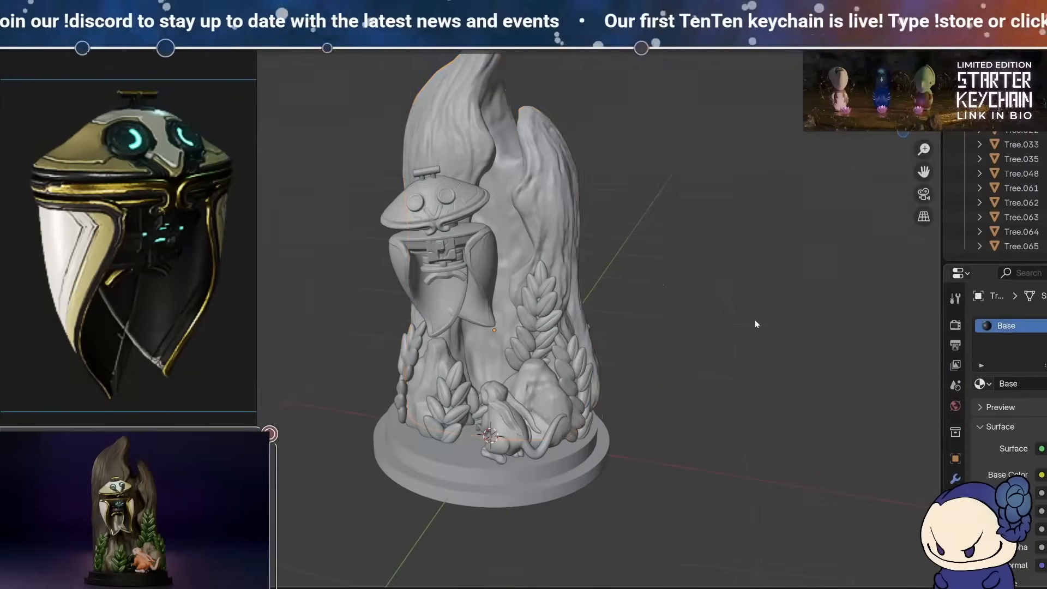
pyautogui.moveTo(756, 326); pyautogui.dragTo(812, 316, button='middle')
pyautogui.click(410, 376)
pyautogui.click(1038, 385)
# Create a separate material for the leaf cluster on the right side of the trunk and name it Leaf.
pyautogui.moveTo(726, 327); pyautogui.dragTo(649, 338, button='middle')
pyautogui.click(561, 390)
pyautogui.click(1038, 385)
pyautogui.doubleClick(1016, 384)
pyautogui.write('Leaf')
pyautogui.moveTo(627, 377); pyautogui.dragTo(549, 385, button='middle')
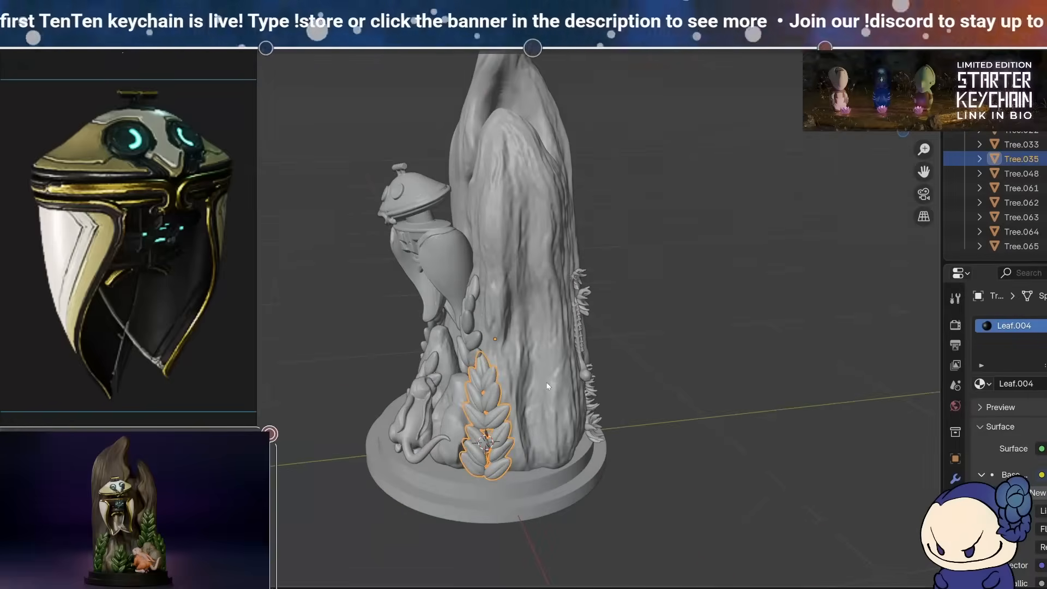
# Switch to a workspace with a UV editor and widen that editor beside the 3D viewport.
pyautogui.click(512, 417)
pyautogui.moveTo(474, 305); pyautogui.dragTo(643, 292, button='middle')
pyautogui.click(381, 18)
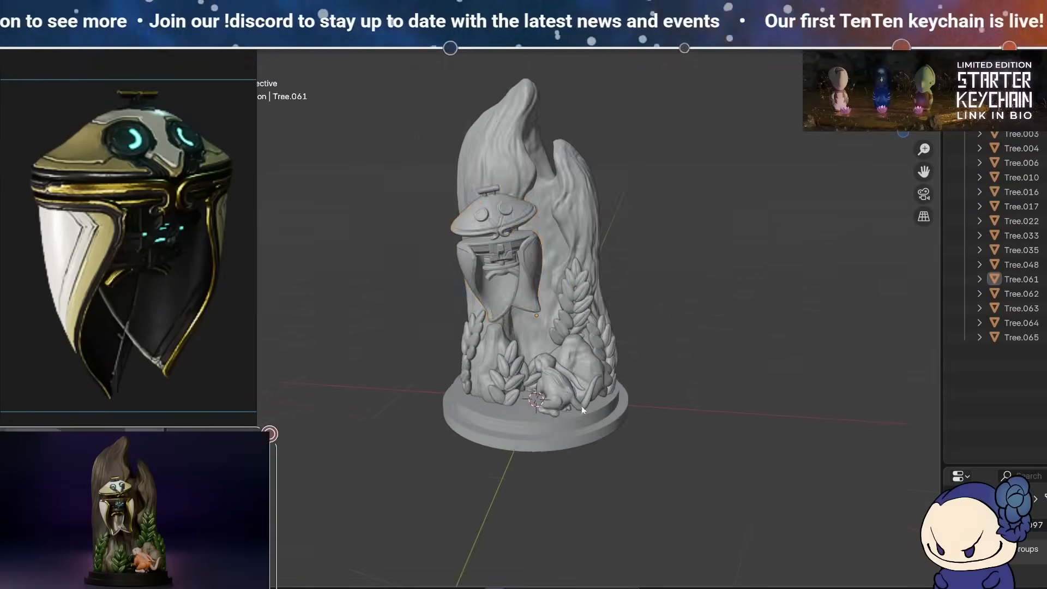
pyautogui.moveTo(167, 327); pyautogui.dragTo(391, 327)
pyautogui.click(627, 273)
pyautogui.click(676, 287)
pyautogui.moveTo(775, 327)
pyautogui.mouseDown(button='middle')
pyautogui.moveTo(616, 311)
pyautogui.moveTo(791, 328)
pyautogui.mouseUp(button='middle')
# Enlarge the material settings area and give another leaf cluster its own material named Leaf.
pyautogui.click(619, 352)
pyautogui.moveTo(995, 466); pyautogui.dragTo(995, 212)
pyautogui.click(1031, 333)
pyautogui.doubleClick(1014, 275)
pyautogui.write('Leaf')
pyautogui.moveTo(655, 349)
pyautogui.mouseDown(button='middle')
pyautogui.moveTo(726, 349)
pyautogui.moveTo(655, 349)
pyautogui.mouseUp(button='middle')
# Split a lower area off the UV editor and change its editor type.
pyautogui.moveTo(388, 583); pyautogui.dragTo(389, 423)
pyautogui.click(13, 433)
pyautogui.click(455, 288)
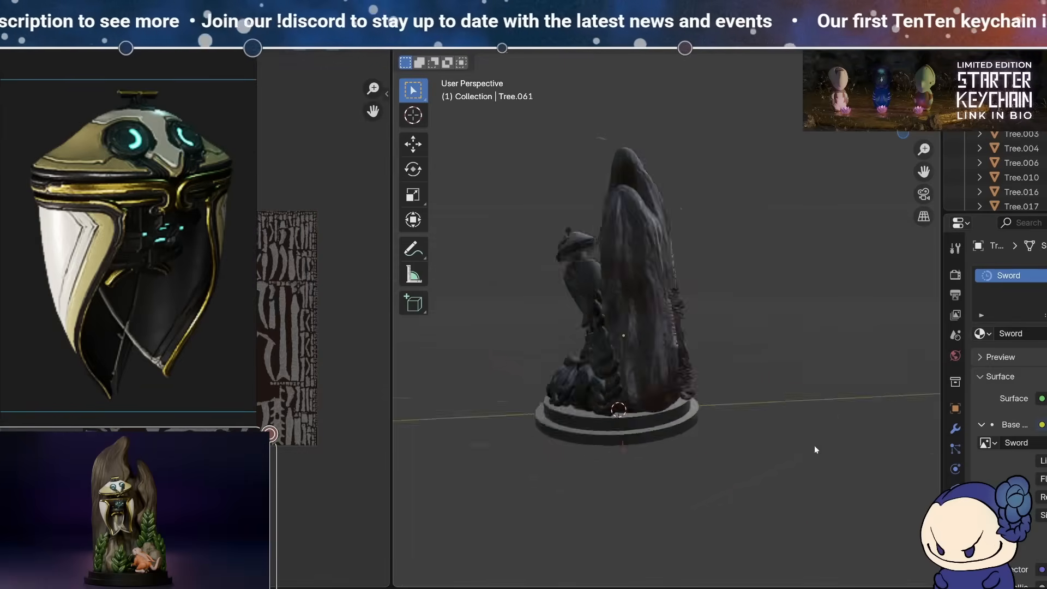
# Use the Leaf image as the base color texture of the tall plant left of the front rock.
pyautogui.scroll(5, 814, 445)
pyautogui.click(703, 499)
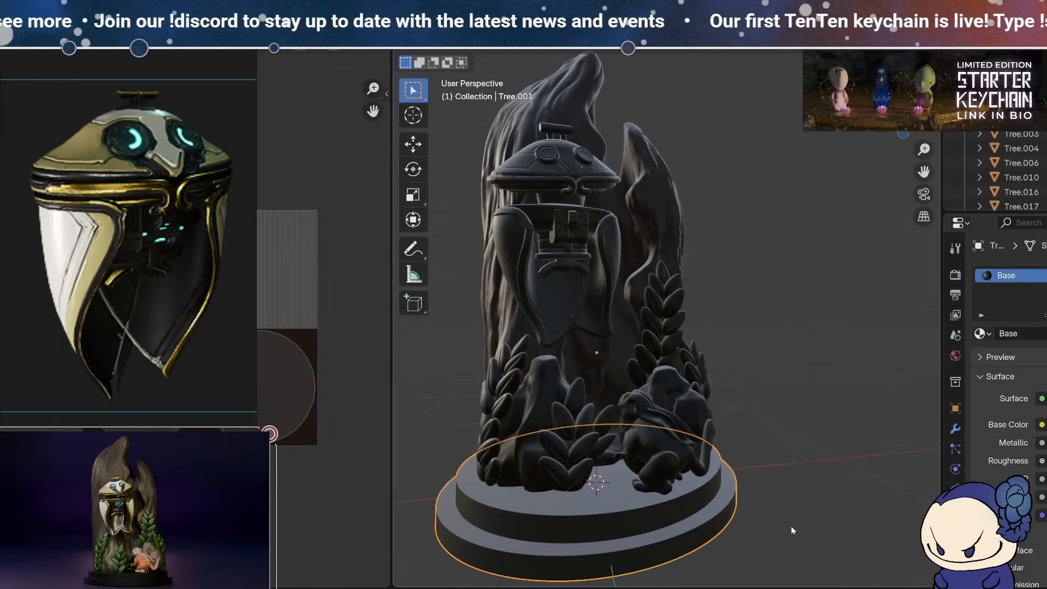
pyautogui.moveTo(722, 514); pyautogui.dragTo(575, 443, button='middle')
pyautogui.click(580, 436)
pyautogui.click(988, 443)
pyautogui.click(861, 300)
# Use the Leaf.005 image as the base color texture of the small sprig at the trunk's foot.
pyautogui.moveTo(600, 404); pyautogui.dragTo(666, 407, button='middle')
pyautogui.click(604, 426)
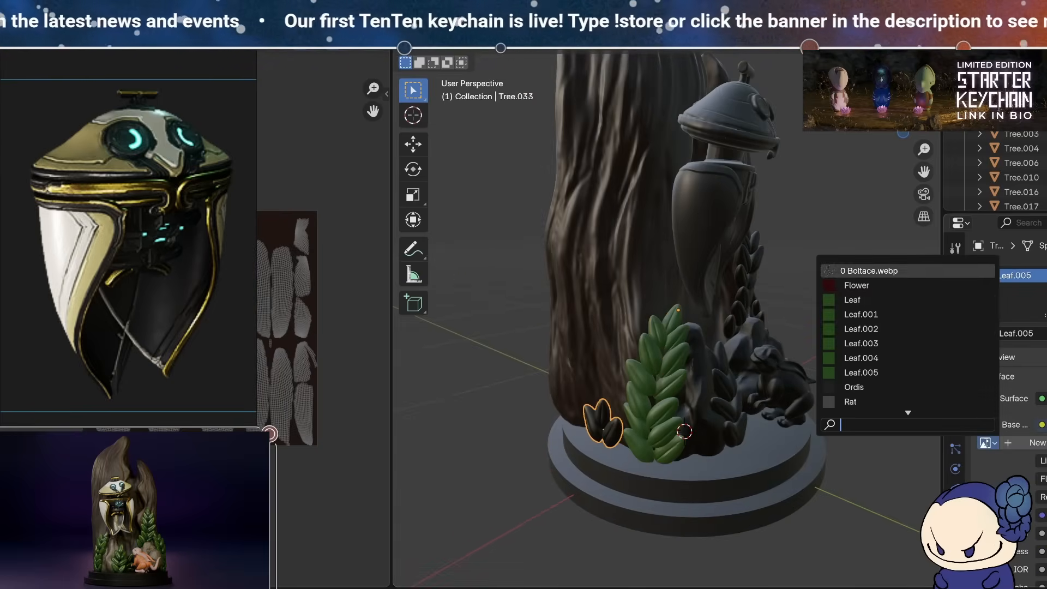
pyautogui.click(987, 444)
pyautogui.click(879, 373)
# Assign a leaf image to the plant right of the front rock and Leaf.002 to the small plant behind it.
pyautogui.moveTo(758, 382); pyautogui.dragTo(617, 385, button='middle')
pyautogui.click(614, 388)
pyautogui.click(985, 443)
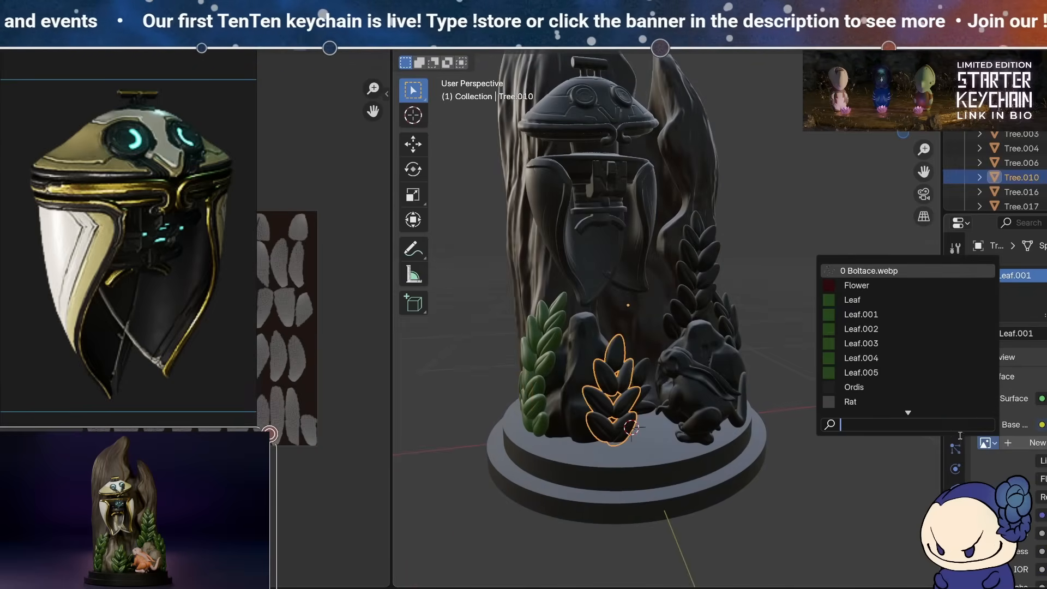
pyautogui.click(893, 300)
pyautogui.moveTo(643, 447); pyautogui.dragTo(628, 371, button='middle')
pyautogui.click(628, 376)
pyautogui.click(986, 442)
pyautogui.click(870, 328)
# Assign the Leaf.003 image to the tall plant above the rat and Leaf.004 to the plant behind the rat's rock.
pyautogui.moveTo(682, 455); pyautogui.dragTo(722, 431, button='middle')
pyautogui.click(655, 284)
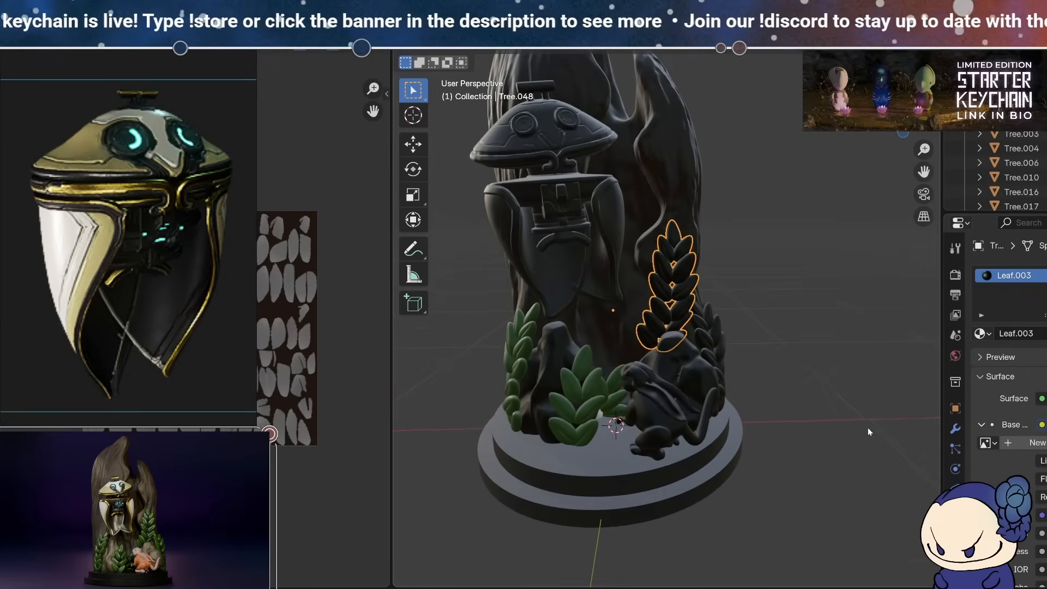
pyautogui.click(985, 442)
pyautogui.click(870, 344)
pyautogui.click(690, 339)
pyautogui.click(986, 442)
pyautogui.click(889, 362)
# Use the Rat image as the base color texture of the rat.
pyautogui.moveTo(737, 420); pyautogui.dragTo(590, 346, button='middle')
pyautogui.click(654, 414)
pyautogui.click(985, 443)
pyautogui.click(851, 401)
# Create a new image for the front rock with a grey-brown fill of hue 0.077, saturation 0.193 and value 0.371.
pyautogui.click(590, 346)
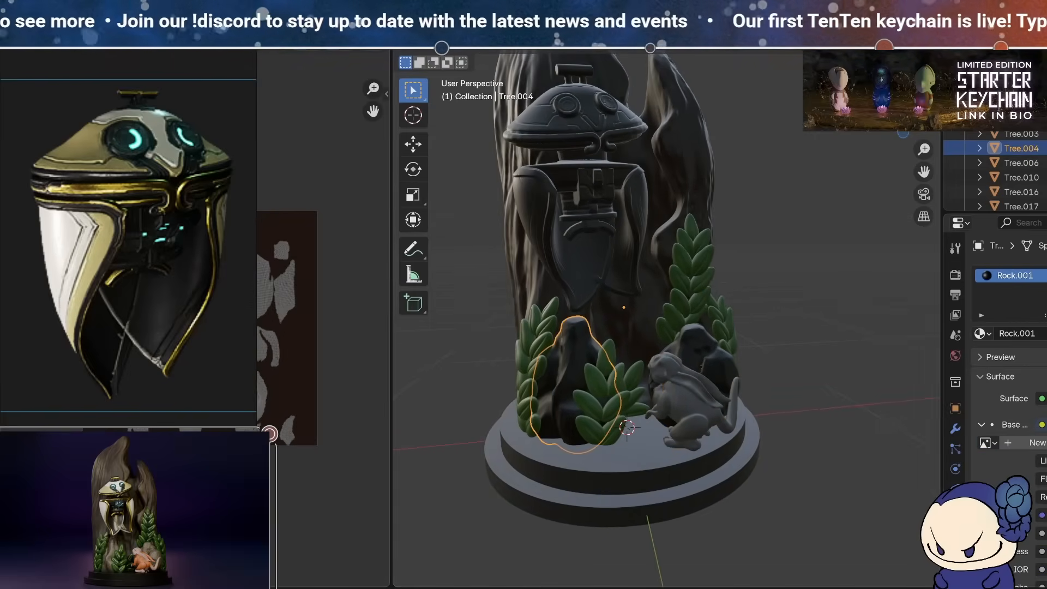
pyautogui.hotkey('alt', 'n')
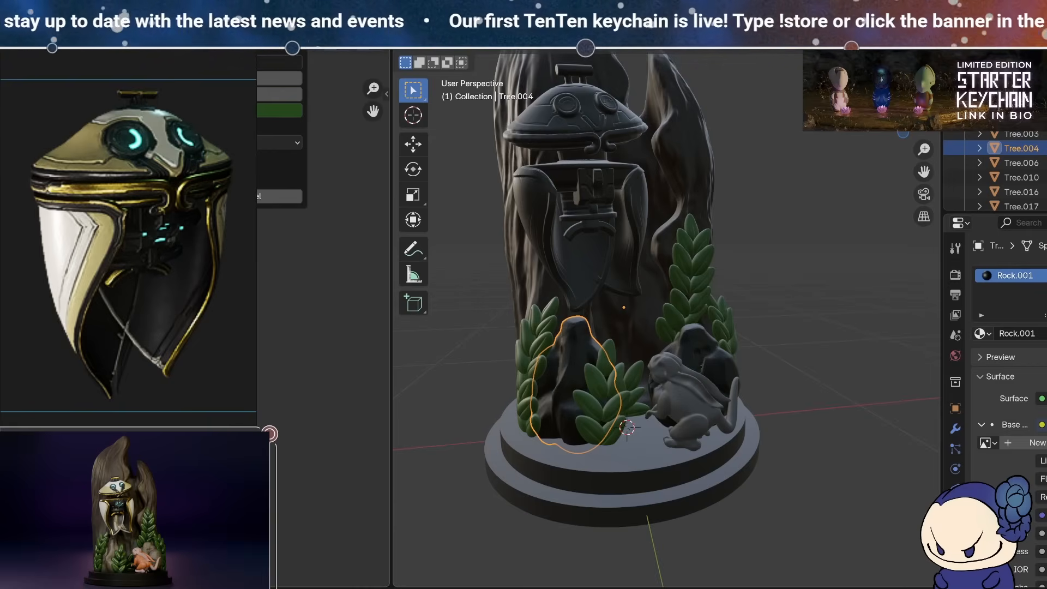
pyautogui.click(245, 110)
pyautogui.click(210, 220)
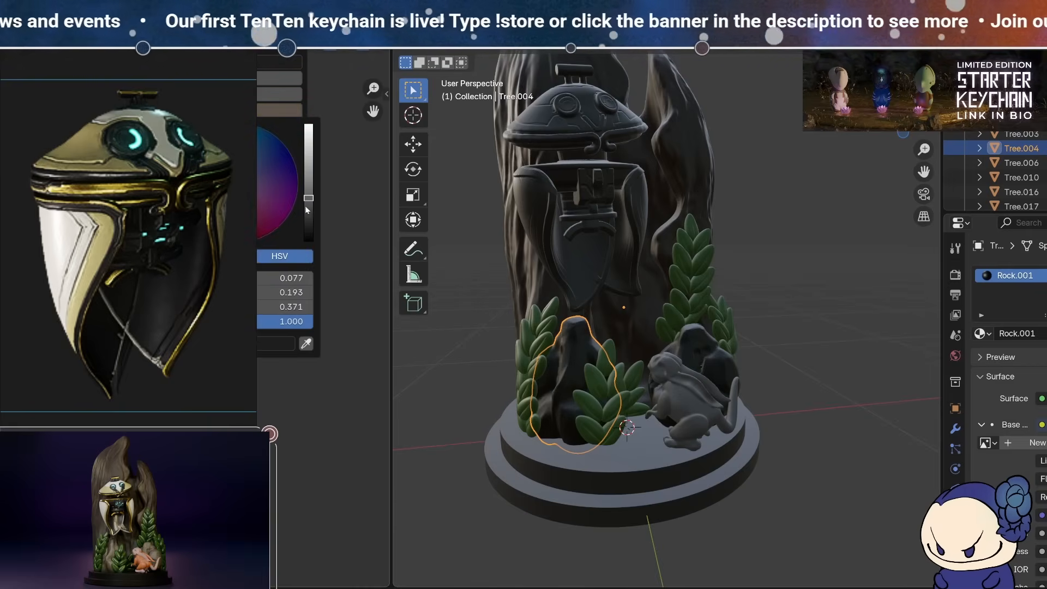
pyautogui.press('Return')
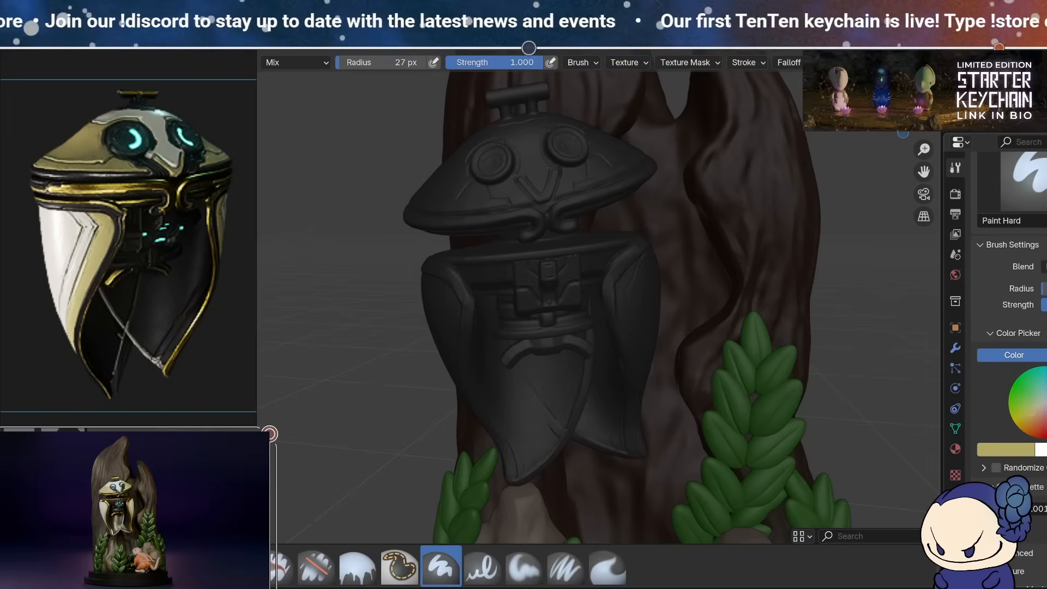
# Paint a pale yellow arc around the outside of the robot's left eye with the Paint Hard Pressure brush.
pyautogui.click(482, 566)
pyautogui.moveTo(567, 392)
pyautogui.keyDown('ctrl'); pyautogui.mouseDown(button='middle')
pyautogui.moveTo(594, 294)
pyautogui.moveTo(624, 361)
pyautogui.moveTo(613, 385)
pyautogui.mouseUp(button='middle'); pyautogui.keyUp('ctrl')
pyautogui.moveTo(590, 333); pyautogui.dragTo(616, 332)
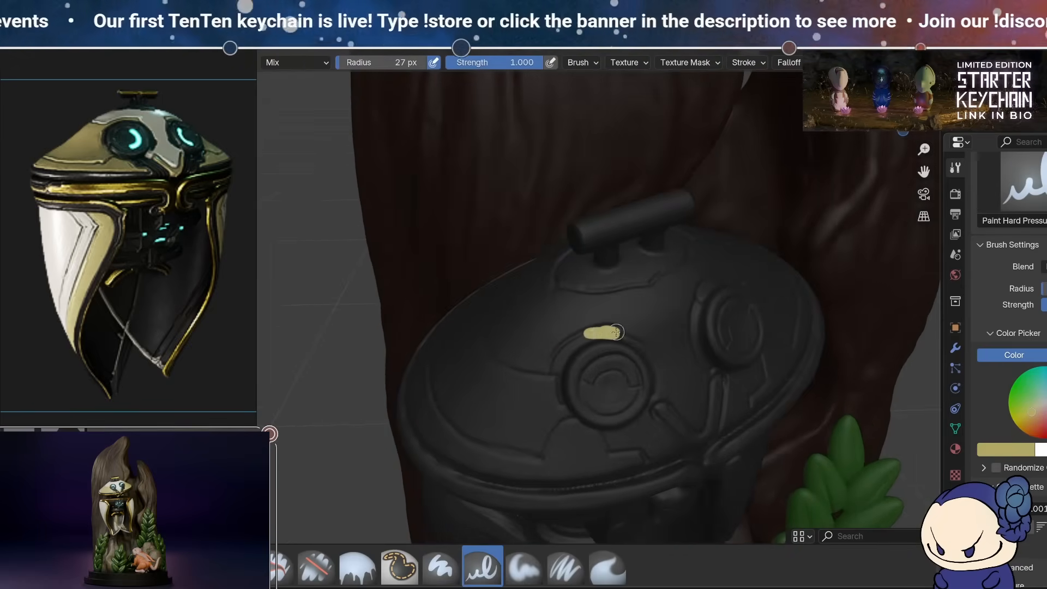
pyautogui.moveTo(554, 400); pyautogui.dragTo(696, 353, button='middle')
pyautogui.moveTo(708, 290); pyautogui.dragTo(590, 267, button='middle')
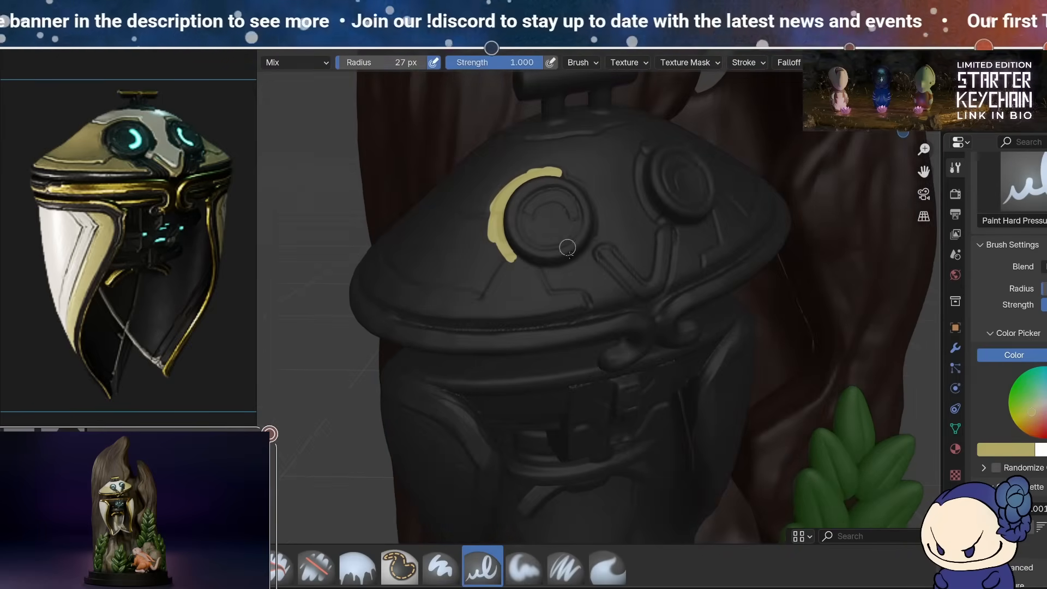
# Paint the pale yellow border below the left eye and along the lower left rim of the robot's head.
pyautogui.moveTo(584, 295); pyautogui.dragTo(563, 297)
pyautogui.moveTo(600, 257)
pyautogui.mouseDown(button='middle')
pyautogui.moveTo(622, 290)
pyautogui.moveTo(633, 274)
pyautogui.mouseUp(button='middle')
pyautogui.moveTo(630, 296); pyautogui.dragTo(413, 289)
pyautogui.moveTo(462, 316); pyautogui.dragTo(491, 347, button='middle')
pyautogui.moveTo(524, 386)
pyautogui.mouseDown(button='middle')
pyautogui.moveTo(701, 387)
pyautogui.moveTo(771, 325)
pyautogui.moveTo(662, 381)
pyautogui.moveTo(553, 368)
pyautogui.mouseUp(button='middle')
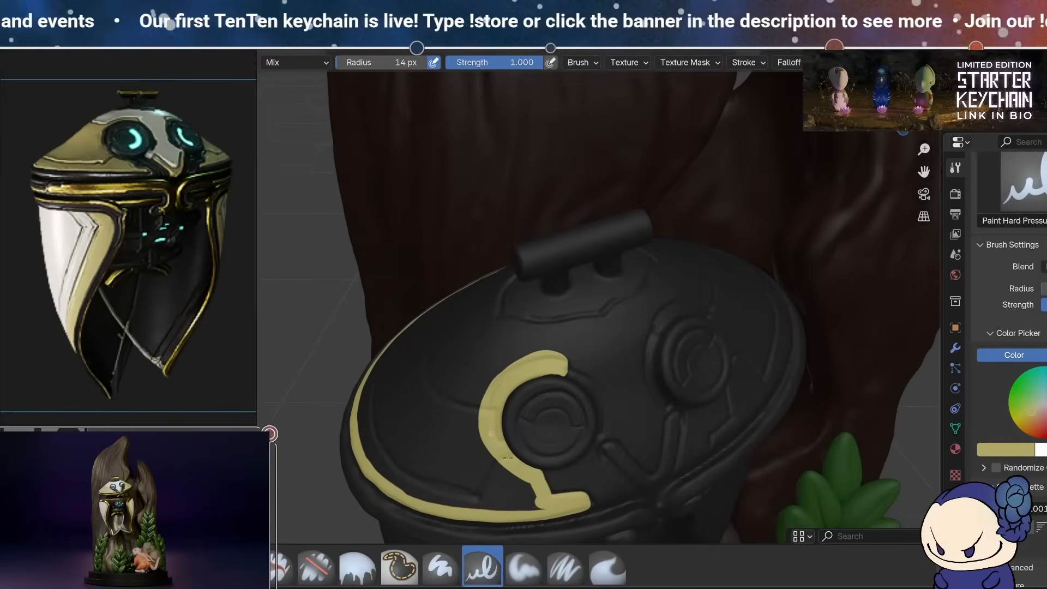
# Outline the robot's right eye and the panel edge below it in pale yellow with a 14 px brush.
pyautogui.moveTo(498, 448); pyautogui.dragTo(428, 376, button='middle')
pyautogui.moveTo(714, 366)
pyautogui.mouseDown(button='middle')
pyautogui.moveTo(615, 310)
pyautogui.moveTo(626, 321)
pyautogui.mouseUp(button='middle')
pyautogui.moveTo(558, 420)
pyautogui.mouseDown()
pyautogui.moveTo(602, 403)
pyautogui.moveTo(590, 364)
pyautogui.mouseUp()
pyautogui.moveTo(590, 364); pyautogui.dragTo(487, 395, button='middle')
pyautogui.moveTo(486, 395); pyautogui.dragTo(473, 318)
pyautogui.moveTo(474, 318); pyautogui.dragTo(562, 406, button='middle')
pyautogui.moveTo(561, 406); pyautogui.dragTo(538, 348)
pyautogui.moveTo(538, 347); pyautogui.dragTo(630, 371, button='middle')
pyautogui.moveTo(630, 371); pyautogui.dragTo(556, 426)
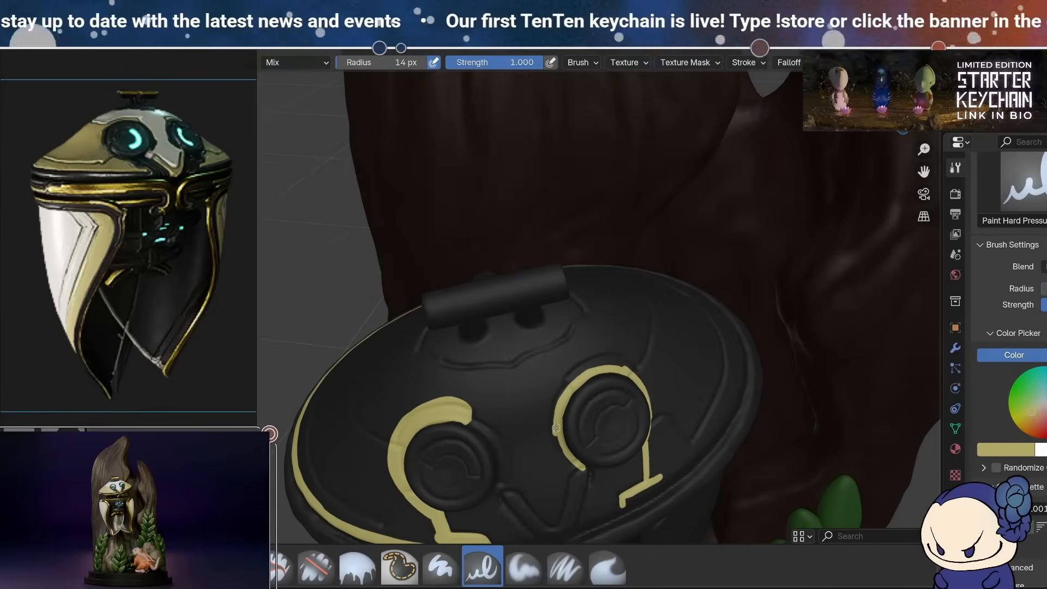
# Fill the panels beside both of the robot's eyes with pale yellow.
pyautogui.moveTo(582, 398); pyautogui.dragTo(533, 325, button='middle')
pyautogui.moveTo(637, 198); pyautogui.dragTo(454, 280)
pyautogui.moveTo(504, 259)
pyautogui.mouseDown()
pyautogui.moveTo(532, 249)
pyautogui.moveTo(461, 274)
pyautogui.mouseUp()
pyautogui.moveTo(492, 261); pyautogui.dragTo(483, 294, button='middle')
pyautogui.moveTo(569, 270); pyautogui.dragTo(562, 276)
pyautogui.moveTo(562, 276); pyautogui.dragTo(644, 300, button='middle')
pyautogui.moveTo(546, 267)
pyautogui.mouseDown()
pyautogui.moveTo(480, 362)
pyautogui.moveTo(401, 332)
pyautogui.mouseUp()
pyautogui.moveTo(644, 294)
pyautogui.mouseDown(button='middle')
pyautogui.moveTo(557, 273)
pyautogui.moveTo(562, 335)
pyautogui.moveTo(562, 326)
pyautogui.mouseUp(button='middle')
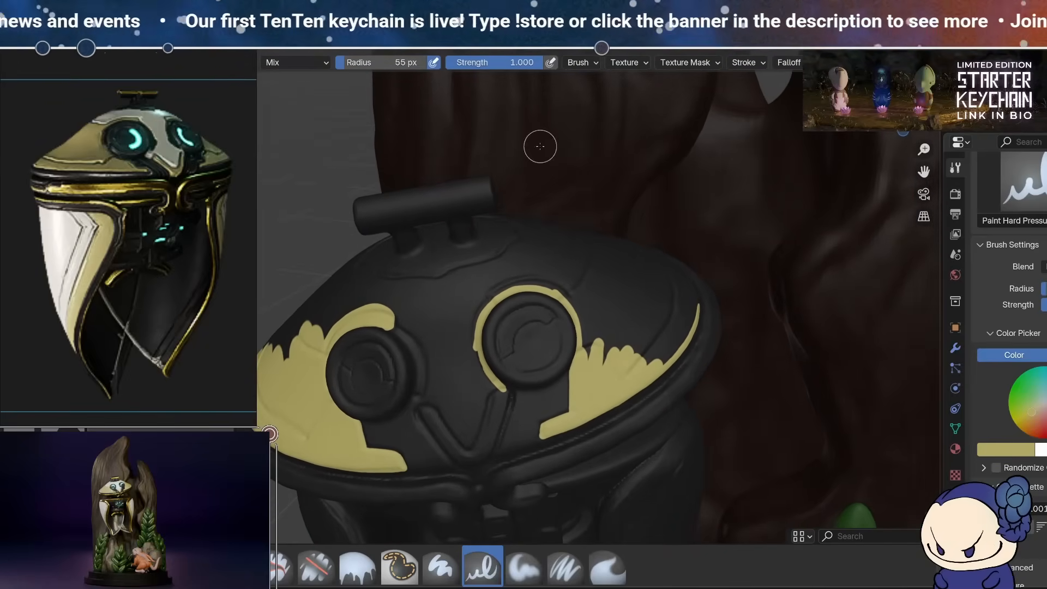
# Switch to a dark color, shrink the brush and paint over the yellow on the inner side of the right eye.
pyautogui.click(628, 283)
pyautogui.click(1046, 509)
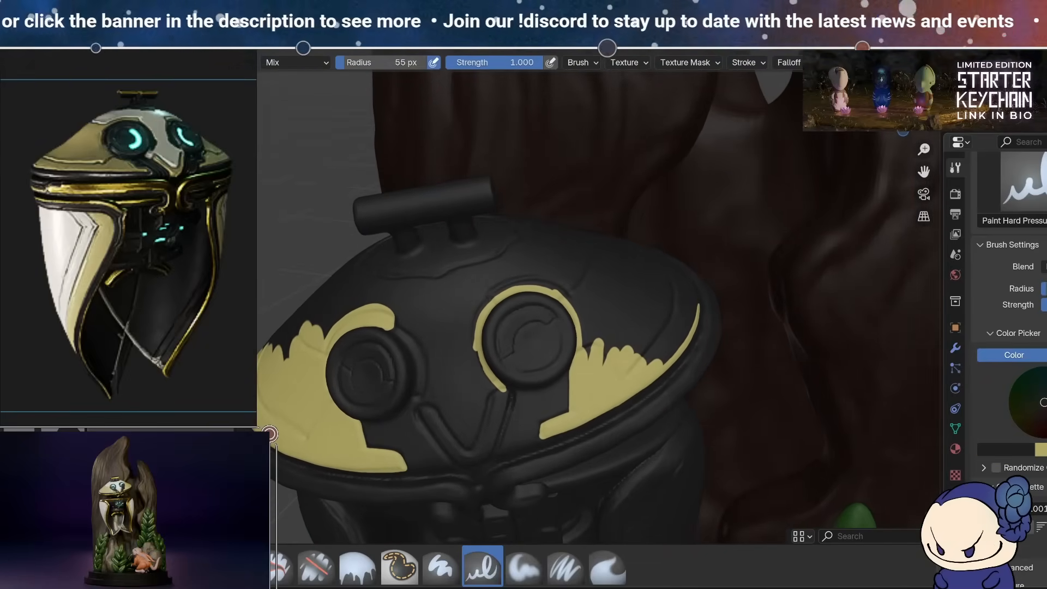
pyautogui.press('[')
pyautogui.press('[')
pyautogui.press('[')
pyautogui.press('[')
pyautogui.press('[')
pyautogui.press('[')
pyautogui.moveTo(506, 322); pyautogui.dragTo(551, 343, button='middle')
pyautogui.moveTo(555, 343); pyautogui.dragTo(572, 417)
pyautogui.moveTo(572, 393); pyautogui.dragTo(491, 360, button='middle')
# Swap back to pale yellow and paint the area above the right eye, reducing the brush radius to 28 px.
pyautogui.press('x')
pyautogui.moveTo(510, 273)
pyautogui.mouseDown()
pyautogui.moveTo(526, 329)
pyautogui.moveTo(605, 316)
pyautogui.mouseUp()
pyautogui.moveTo(575, 234)
pyautogui.mouseDown(button='middle')
pyautogui.moveTo(591, 253)
pyautogui.moveTo(567, 316)
pyautogui.mouseUp(button='middle')
pyautogui.press('[')
pyautogui.press('[')
pyautogui.press('[')
pyautogui.press('[')
pyautogui.press('[')
pyautogui.press('[')
pyautogui.press('[')
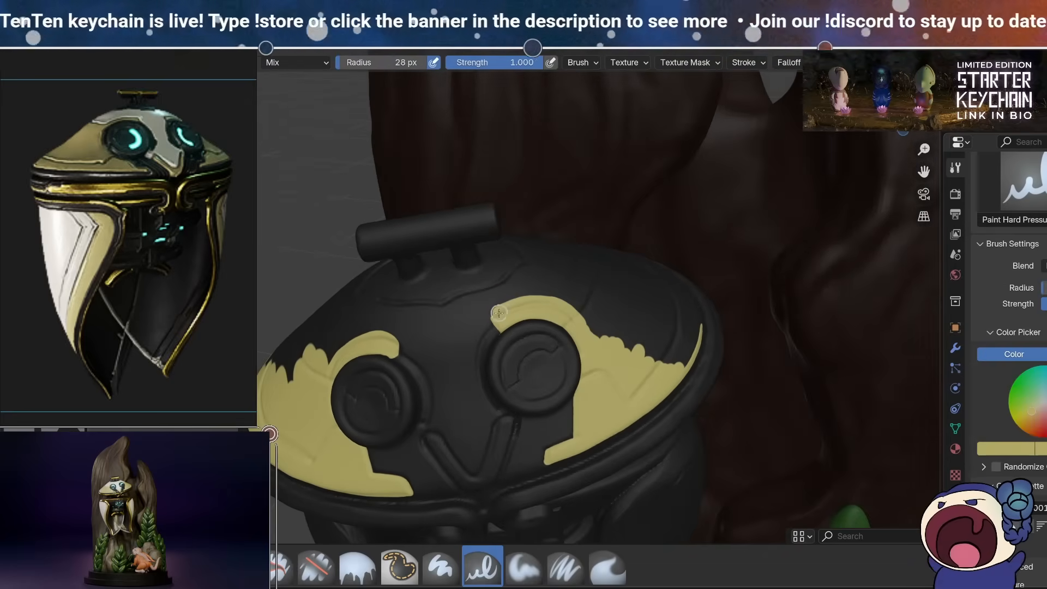
pyautogui.moveTo(699, 309); pyautogui.dragTo(573, 316, button='middle')
pyautogui.moveTo(569, 318); pyautogui.dragTo(547, 381)
# Paint the sides and rim of the robot's cap pale yellow with the 28 px brush.
pyautogui.moveTo(500, 346); pyautogui.dragTo(360, 284, button='middle')
pyautogui.moveTo(357, 281)
pyautogui.mouseDown()
pyautogui.moveTo(379, 362)
pyautogui.moveTo(322, 480)
pyautogui.mouseUp()
pyautogui.moveTo(322, 480); pyautogui.dragTo(366, 402, button='middle')
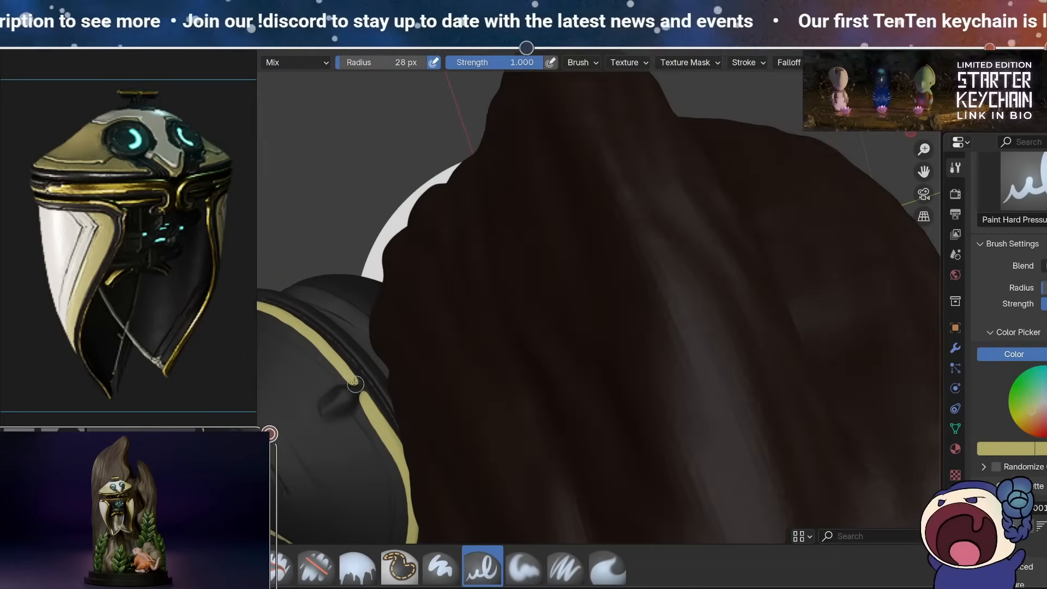
pyautogui.moveTo(384, 449); pyautogui.dragTo(340, 284, button='middle')
pyautogui.moveTo(339, 284); pyautogui.dragTo(272, 398)
pyautogui.moveTo(273, 398); pyautogui.dragTo(389, 334, button='middle')
pyautogui.moveTo(388, 333); pyautogui.dragTo(310, 416)
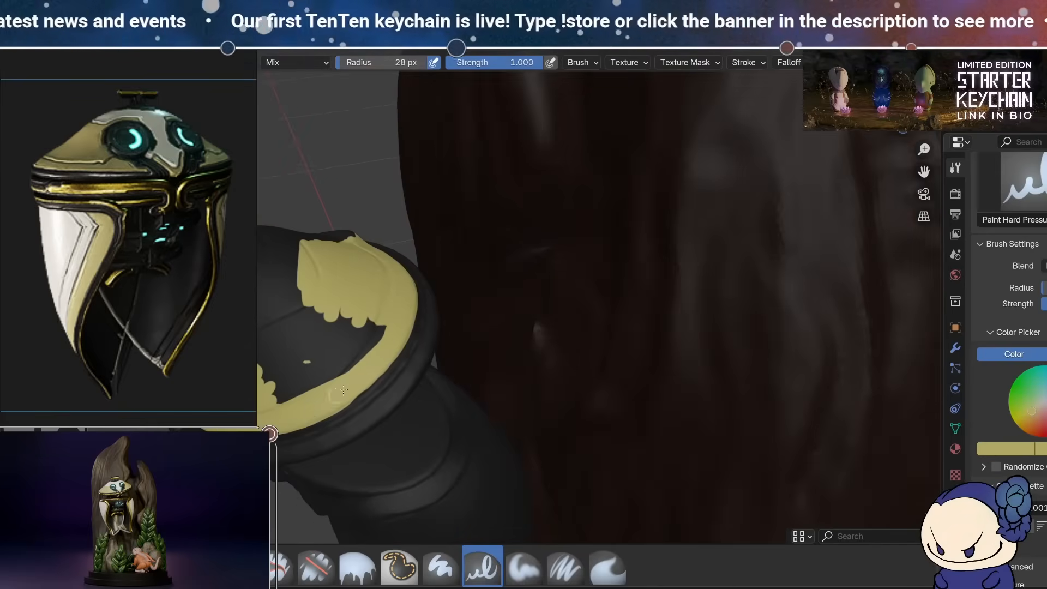
# Shrink the brush and fill the remaining gaps on the robot's cap panels with pale yellow.
pyautogui.moveTo(319, 275)
pyautogui.mouseDown(button='middle')
pyautogui.moveTo(463, 332)
pyautogui.moveTo(529, 192)
pyautogui.moveTo(521, 213)
pyautogui.moveTo(397, 236)
pyautogui.moveTo(458, 240)
pyautogui.moveTo(543, 359)
pyautogui.moveTo(628, 305)
pyautogui.mouseUp(button='middle')
pyautogui.press('[')
pyautogui.press('[')
pyautogui.press('[')
pyautogui.press('[')
pyautogui.press('[')
pyautogui.press('f')
pyautogui.moveTo(628, 229); pyautogui.dragTo(617, 404)
pyautogui.moveTo(617, 404); pyautogui.dragTo(643, 382, button='middle')
pyautogui.moveTo(603, 262); pyautogui.dragTo(600, 363)
# Paint the V-shaped marking between the eyes pale yellow and clean up its edges with dark, using a 13 px brush.
pyautogui.moveTo(755, 338)
pyautogui.mouseDown(button='middle')
pyautogui.moveTo(551, 412)
pyautogui.moveTo(703, 305)
pyautogui.mouseUp(button='middle')
pyautogui.press('x')
pyautogui.press('f')
pyautogui.moveTo(704, 272); pyautogui.dragTo(711, 277)
pyautogui.moveTo(710, 276)
pyautogui.mouseDown(button='middle')
pyautogui.moveTo(685, 218)
pyautogui.moveTo(578, 202)
pyautogui.moveTo(628, 224)
pyautogui.mouseUp(button='middle')
pyautogui.moveTo(627, 322)
pyautogui.keyDown('ctrl'); pyautogui.mouseDown(button='middle')
pyautogui.moveTo(638, 273)
pyautogui.moveTo(671, 334)
pyautogui.moveTo(654, 309)
pyautogui.mouseUp(button='middle'); pyautogui.keyUp('ctrl')
pyautogui.press('x')
pyautogui.press('x')
pyautogui.press('f')
pyautogui.moveTo(763, 322)
pyautogui.mouseDown(button='middle')
pyautogui.moveTo(713, 297)
pyautogui.moveTo(704, 327)
pyautogui.mouseUp(button='middle')
pyautogui.keyDown('ctrl'); pyautogui.moveTo(587, 299); pyautogui.dragTo(640, 353, button='middle'); pyautogui.keyUp('ctrl')
pyautogui.scroll(-3, 640, 353)
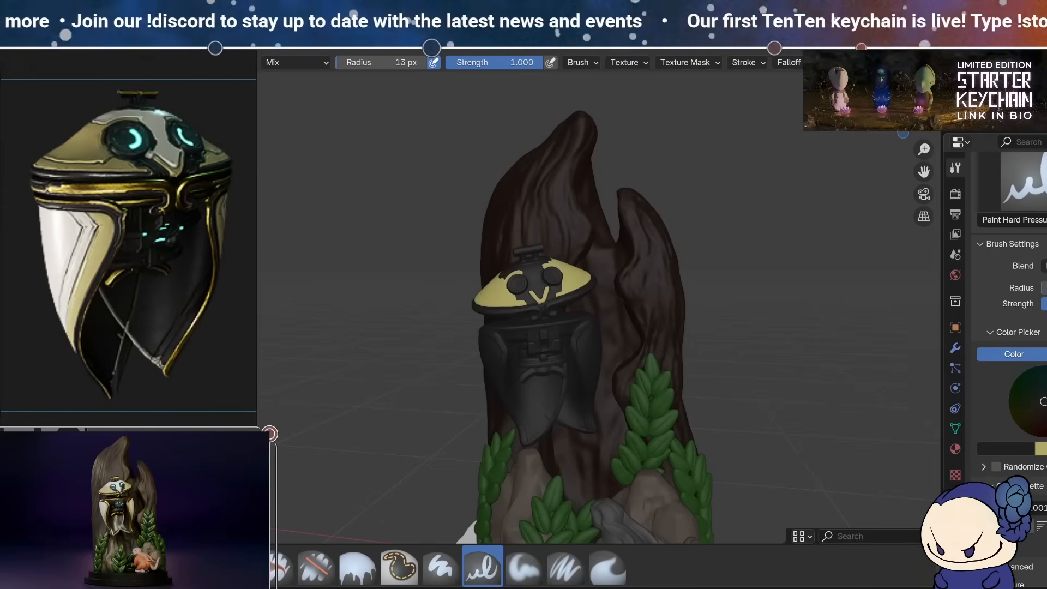
# Paint a pale yellow band along the inner edge of the robot's side shell with a 33 px brush.
pyautogui.moveTo(760, 365); pyautogui.dragTo(791, 344, button='middle')
pyautogui.scroll(4, 655, 305)
pyautogui.moveTo(654, 305); pyautogui.dragTo(616, 245, button='middle')
pyautogui.scroll(2, 546, 218)
pyautogui.press('x')
pyautogui.moveTo(513, 137)
pyautogui.mouseDown(button='middle')
pyautogui.moveTo(561, 198)
pyautogui.moveTo(535, 101)
pyautogui.mouseUp(button='middle')
pyautogui.moveTo(535, 100); pyautogui.dragTo(545, 287)
pyautogui.moveTo(544, 287)
pyautogui.mouseDown(button='middle')
pyautogui.moveTo(469, 328)
pyautogui.moveTo(545, 262)
pyautogui.mouseUp(button='middle')
pyautogui.moveTo(557, 232); pyautogui.dragTo(536, 318)
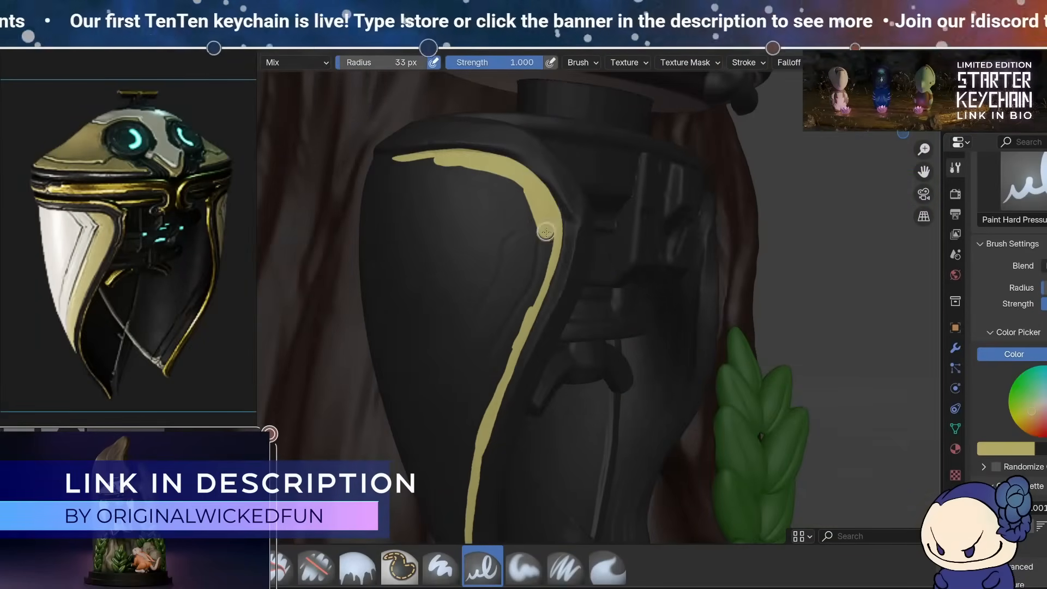
# Widen the pale yellow band and continue it along the rest of the side shell's edge.
pyautogui.moveTo(551, 228); pyautogui.dragTo(537, 286)
pyautogui.moveTo(537, 286); pyautogui.dragTo(706, 313, button='middle')
pyautogui.moveTo(706, 314); pyautogui.dragTo(605, 284)
pyautogui.moveTo(606, 283); pyautogui.dragTo(523, 339, button='middle')
pyautogui.moveTo(523, 339); pyautogui.dragTo(556, 436)
pyautogui.moveTo(556, 436)
pyautogui.mouseDown(button='middle')
pyautogui.moveTo(554, 370)
pyautogui.moveTo(498, 441)
pyautogui.mouseUp(button='middle')
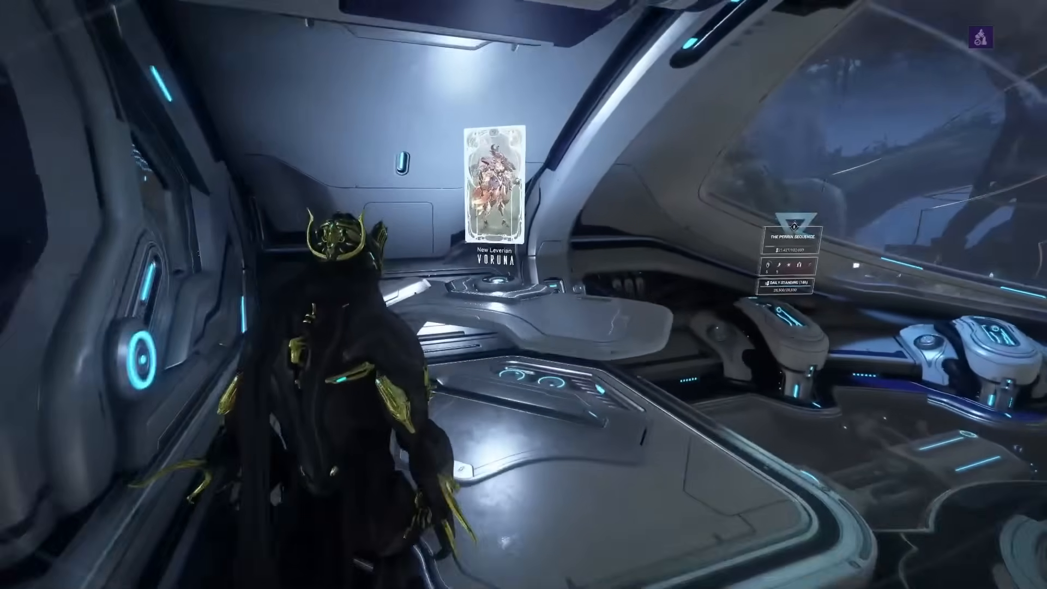
# Switch to Warframe, browse the Codex's Universe fragments and open the Warframe Technology entry.
pyautogui.press('w')
pyautogui.press('x')
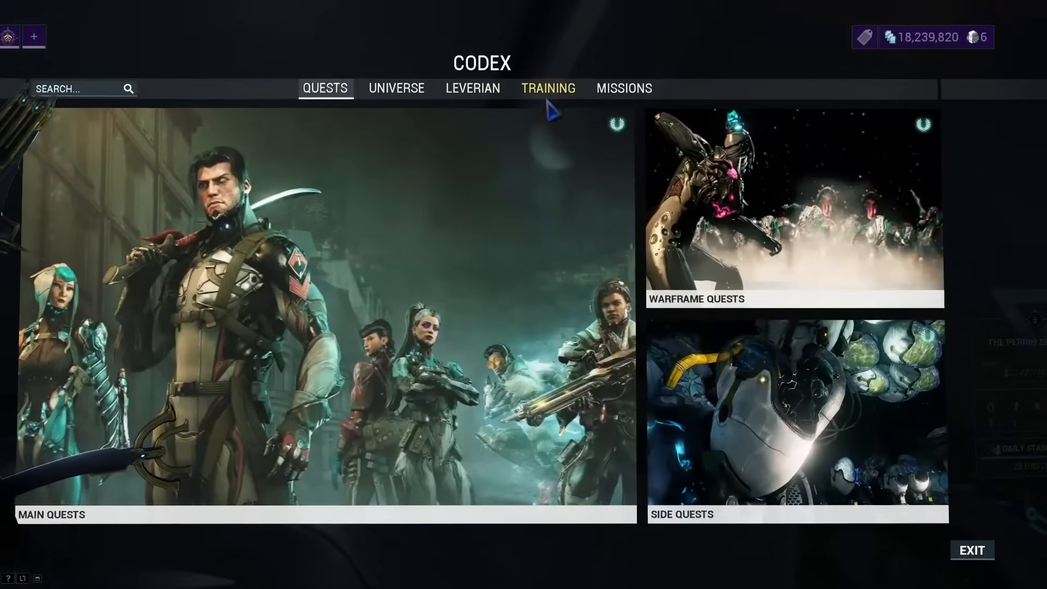
pyautogui.click(397, 88)
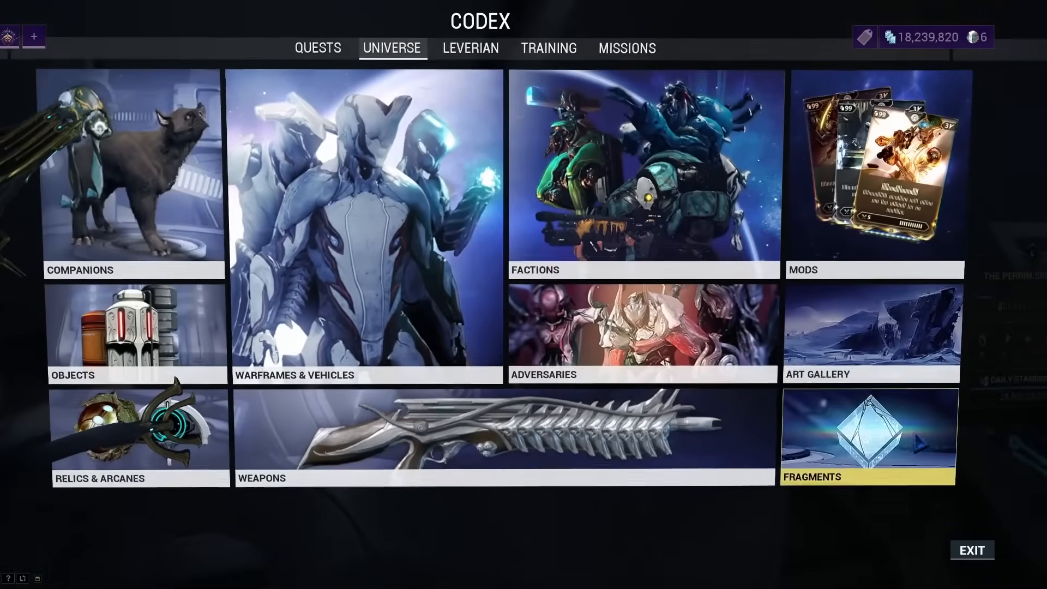
pyautogui.click(919, 436)
pyautogui.scroll(-10, 788, 410)
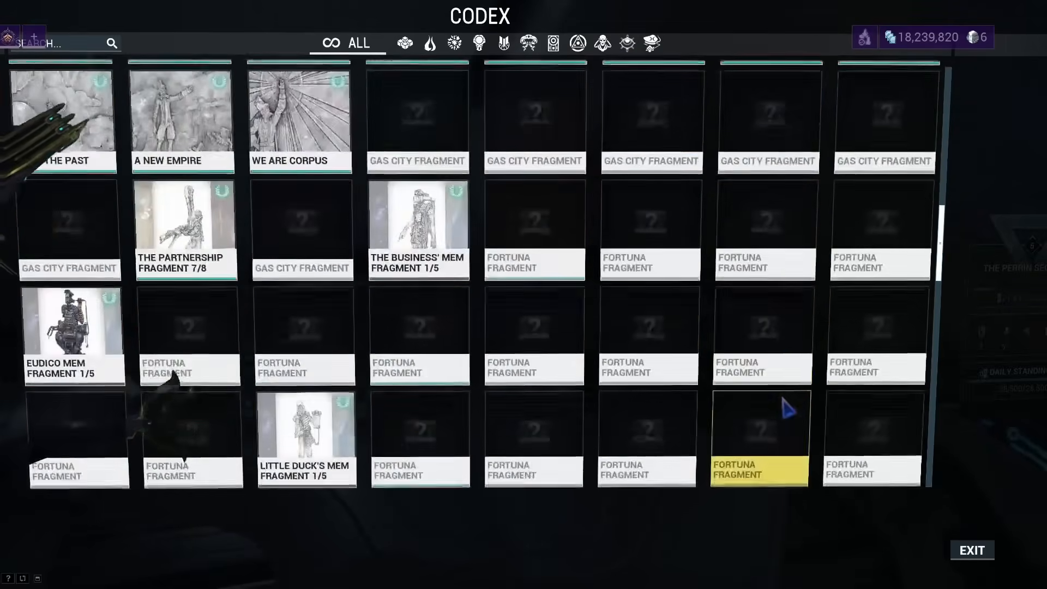
pyautogui.scroll(6, 786, 409)
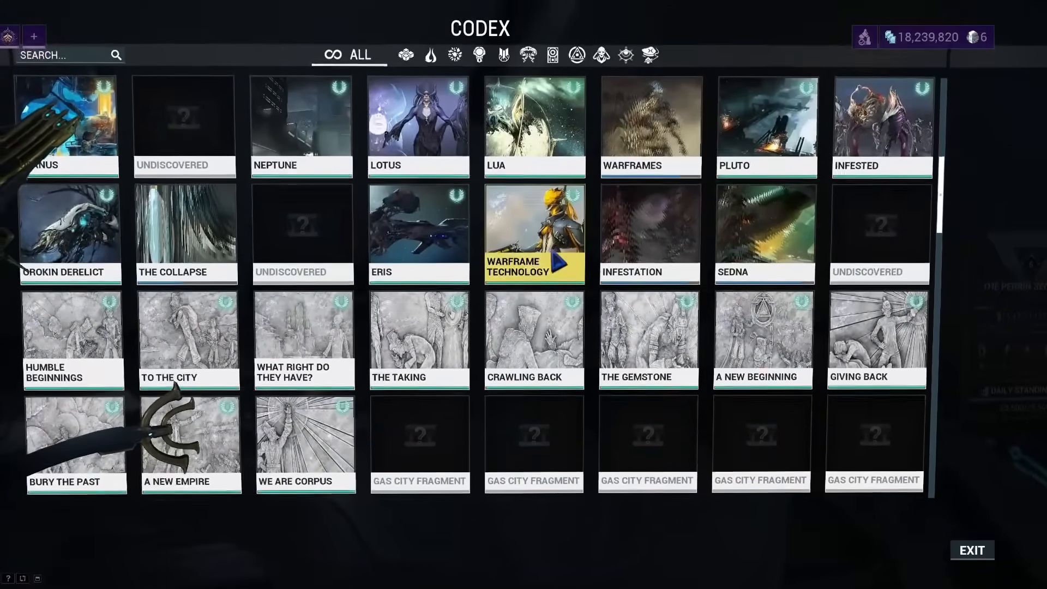
pyautogui.click(558, 263)
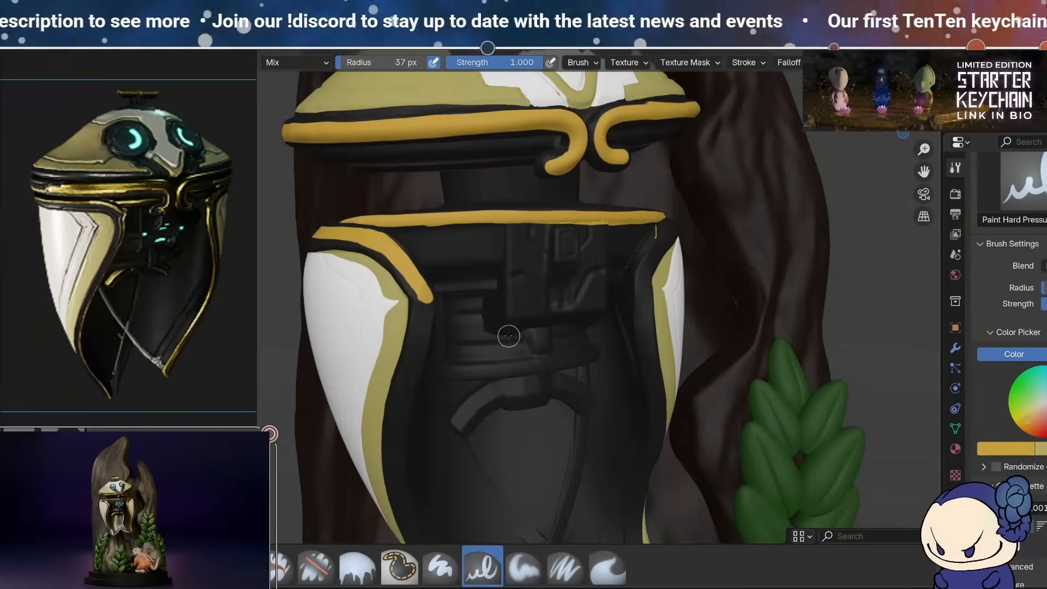
# Switch back to Blender and paint gold trim down the front edges of both of the robot's side shells.
pyautogui.keyDown('shift'); pyautogui.moveTo(509, 336); pyautogui.dragTo(512, 218, button='middle'); pyautogui.keyUp('shift')
pyautogui.moveTo(432, 153); pyautogui.dragTo(484, 480)
pyautogui.moveTo(507, 327)
pyautogui.mouseDown(button='middle')
pyautogui.moveTo(546, 317)
pyautogui.moveTo(491, 305)
pyautogui.moveTo(436, 349)
pyautogui.mouseUp(button='middle')
pyautogui.moveTo(562, 270); pyautogui.dragTo(462, 317)
pyautogui.moveTo(461, 317); pyautogui.dragTo(551, 306, button='middle')
pyautogui.moveTo(873, 207); pyautogui.dragTo(804, 201, button='middle')
pyautogui.moveTo(600, 261); pyautogui.dragTo(676, 251, button='middle')
pyautogui.keyDown('shift'); pyautogui.moveTo(573, 218); pyautogui.dragTo(668, 195, button='middle'); pyautogui.keyUp('shift')
# Paint thin gold lines under the collar on both sides of the central box with a 21 px brush.
pyautogui.scroll(-4, 668, 196)
pyautogui.moveTo(257, 460)
pyautogui.mouseDown()
pyautogui.moveTo(362, 460)
pyautogui.moveTo(256, 460)
pyautogui.mouseUp()
pyautogui.scroll(3, 540, 343)
pyautogui.moveTo(540, 343)
pyautogui.keyDown('shift'); pyautogui.mouseDown(button='middle')
pyautogui.moveTo(497, 263)
pyautogui.moveTo(600, 270)
pyautogui.mouseUp(button='middle'); pyautogui.keyUp('shift')
pyautogui.moveTo(382, 290); pyautogui.dragTo(436, 283)
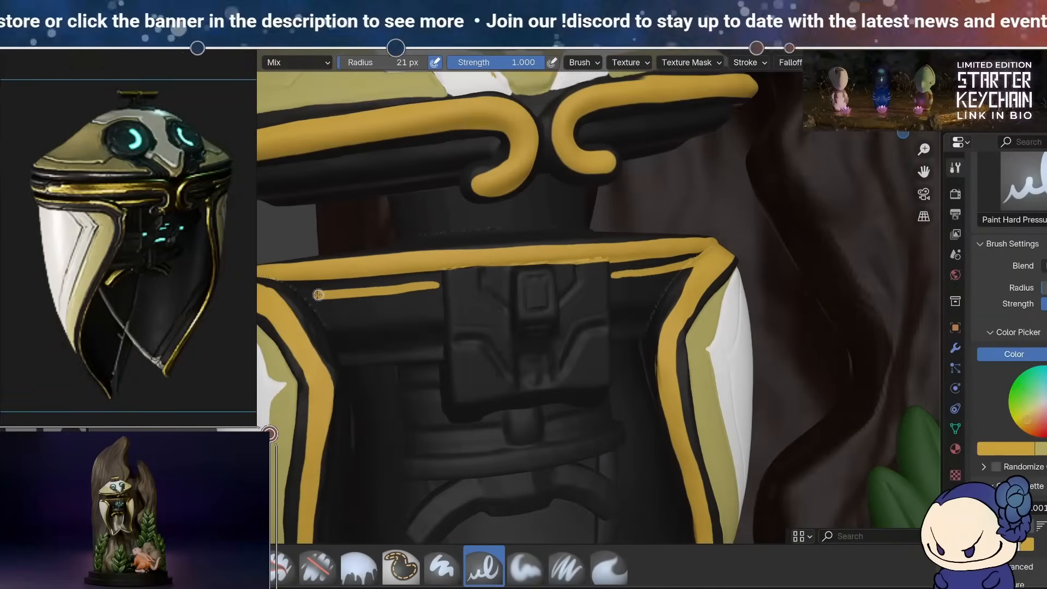
# Paint the two curved arms below the robot's central box gold with the 21 px brush.
pyautogui.keyDown('shift'); pyautogui.moveTo(490, 392); pyautogui.dragTo(491, 234, button='middle'); pyautogui.keyUp('shift')
pyautogui.moveTo(444, 285); pyautogui.dragTo(495, 267)
pyautogui.moveTo(491, 283); pyautogui.dragTo(464, 267, button='middle')
pyautogui.moveTo(406, 270); pyautogui.dragTo(471, 241)
pyautogui.moveTo(469, 250); pyautogui.dragTo(567, 262, button='middle')
pyautogui.moveTo(458, 227); pyautogui.dragTo(439, 203)
pyautogui.moveTo(439, 203); pyautogui.dragTo(349, 229, button='middle')
pyautogui.moveTo(491, 338); pyautogui.dragTo(545, 354)
pyautogui.moveTo(491, 338)
pyautogui.mouseDown(button='middle')
pyautogui.moveTo(524, 360)
pyautogui.moveTo(680, 309)
pyautogui.moveTo(540, 255)
pyautogui.mouseUp(button='middle')
pyautogui.hotkey('shift', 'x')
pyautogui.scroll(5, 540, 255)
pyautogui.scroll(-5, 539, 255)
pyautogui.hotkey('shift', 'x')
pyautogui.scroll(-3, 515, 306)
pyautogui.moveTo(589, 294)
pyautogui.mouseDown(button='middle')
pyautogui.moveTo(515, 306)
pyautogui.moveTo(578, 295)
pyautogui.moveTo(491, 393)
pyautogui.mouseUp(button='middle')
pyautogui.moveTo(430, 285); pyautogui.dragTo(502, 180, button='middle')
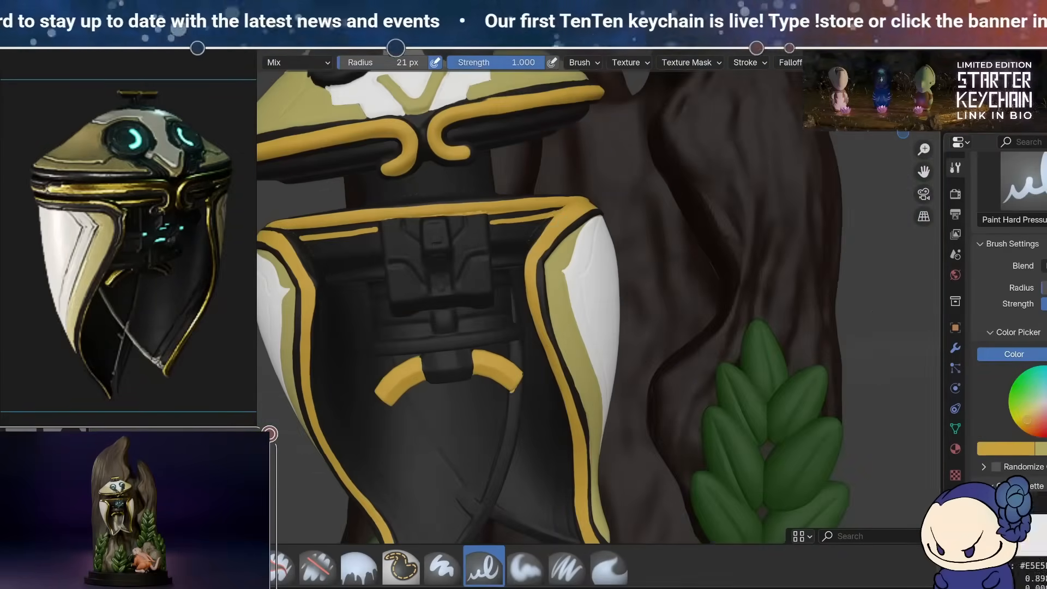
# Paint the crossed rods between the tips of the side shells light grey.
pyautogui.keyDown('shift'); pyautogui.moveTo(535, 480); pyautogui.dragTo(593, 309, button='middle'); pyautogui.keyUp('shift')
pyautogui.hotkey('shift', 'x')
pyautogui.moveTo(540, 213); pyautogui.dragTo(425, 384)
pyautogui.moveTo(491, 349); pyautogui.dragTo(483, 326, button='middle')
pyautogui.moveTo(611, 360); pyautogui.dragTo(504, 331)
pyautogui.moveTo(505, 329); pyautogui.dragTo(415, 284, button='middle')
pyautogui.moveTo(88, 305)
pyautogui.mouseDown()
pyautogui.moveTo(479, 305)
pyautogui.moveTo(103, 306)
pyautogui.mouseUp()
# Set the brush radius to 10 px and touch up the edges of the robot's trim with sampled gold and dark colors.
pyautogui.scroll(10, 371, 349)
pyautogui.moveTo(464, 305)
pyautogui.mouseDown(button='middle')
pyautogui.moveTo(556, 316)
pyautogui.moveTo(480, 305)
pyautogui.moveTo(545, 322)
pyautogui.moveTo(518, 328)
pyautogui.moveTo(539, 362)
pyautogui.moveTo(562, 349)
pyautogui.moveTo(513, 333)
pyautogui.mouseUp(button='middle')
pyautogui.press('f')
pyautogui.hotkey('shift', 'x')
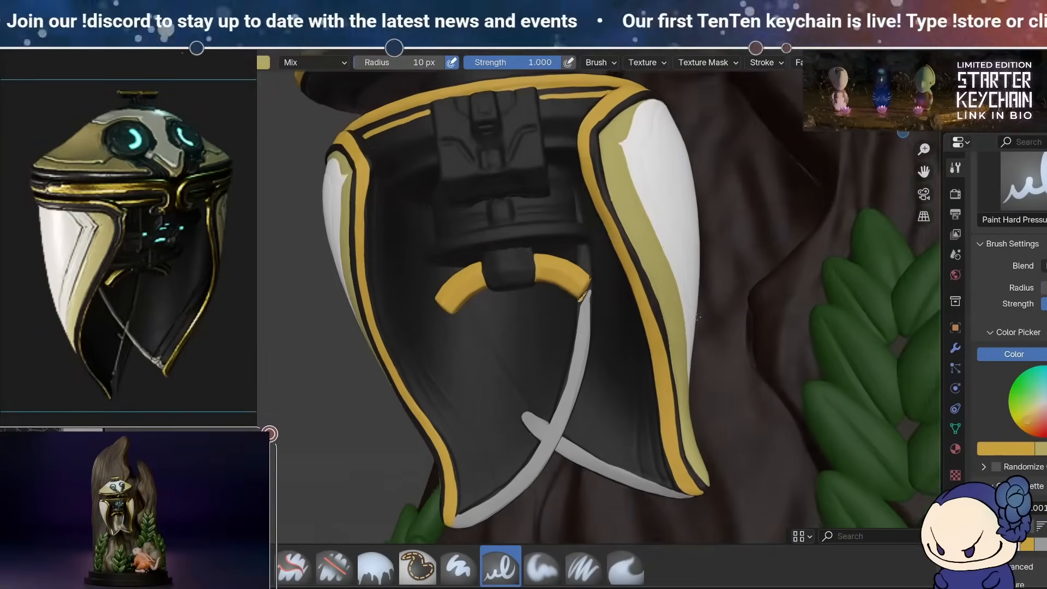
pyautogui.keyDown('shift'); pyautogui.moveTo(436, 327); pyautogui.dragTo(507, 328, button='middle'); pyautogui.keyUp('shift')
pyautogui.moveTo(382, 305)
pyautogui.mouseDown(button='middle')
pyautogui.moveTo(499, 336)
pyautogui.moveTo(371, 322)
pyautogui.moveTo(403, 338)
pyautogui.moveTo(682, 328)
pyautogui.moveTo(657, 314)
pyautogui.moveTo(666, 262)
pyautogui.moveTo(813, 362)
pyautogui.moveTo(482, 402)
pyautogui.moveTo(437, 343)
pyautogui.moveTo(737, 204)
pyautogui.mouseUp(button='middle')
pyautogui.moveTo(712, 274)
pyautogui.mouseDown(button='middle')
pyautogui.moveTo(786, 256)
pyautogui.moveTo(719, 233)
pyautogui.moveTo(643, 306)
pyautogui.moveTo(599, 371)
pyautogui.mouseUp(button='middle')
pyautogui.hotkey('shift', 'x')
pyautogui.scroll(3, 599, 371)
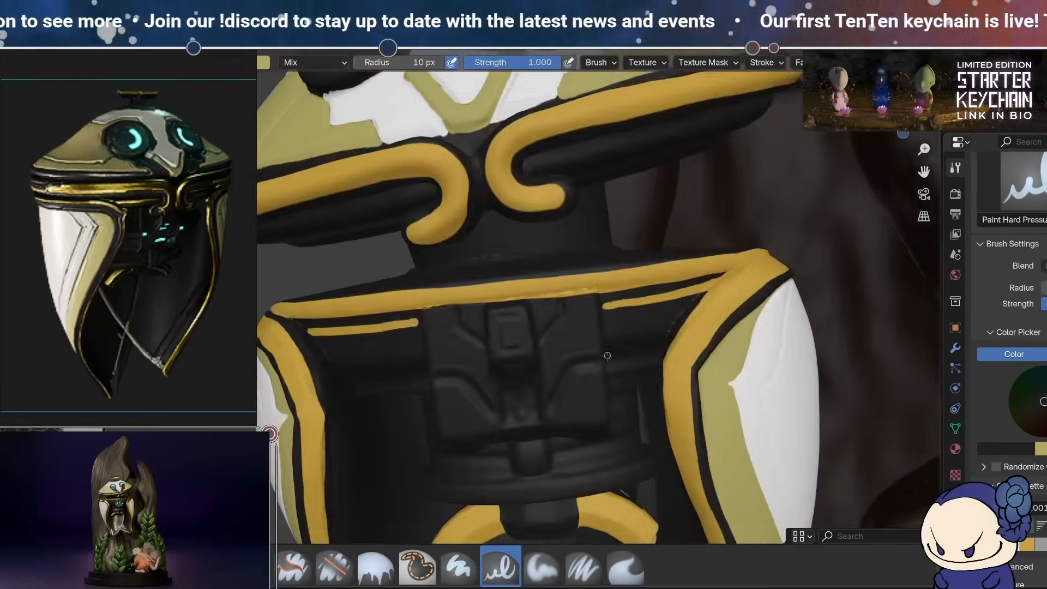
# Sample the robot's pale yellow and examine the painted figurine up close and as a whole.
pyautogui.scroll(-6, 599, 371)
pyautogui.moveTo(690, 399)
pyautogui.mouseDown(button='middle')
pyautogui.moveTo(524, 387)
pyautogui.moveTo(671, 349)
pyautogui.moveTo(644, 425)
pyautogui.moveTo(582, 338)
pyautogui.moveTo(664, 388)
pyautogui.mouseUp(button='middle')
pyautogui.scroll(3, 523, 387)
pyautogui.hotkey('shift', 'x')
pyautogui.scroll(-6, 582, 338)
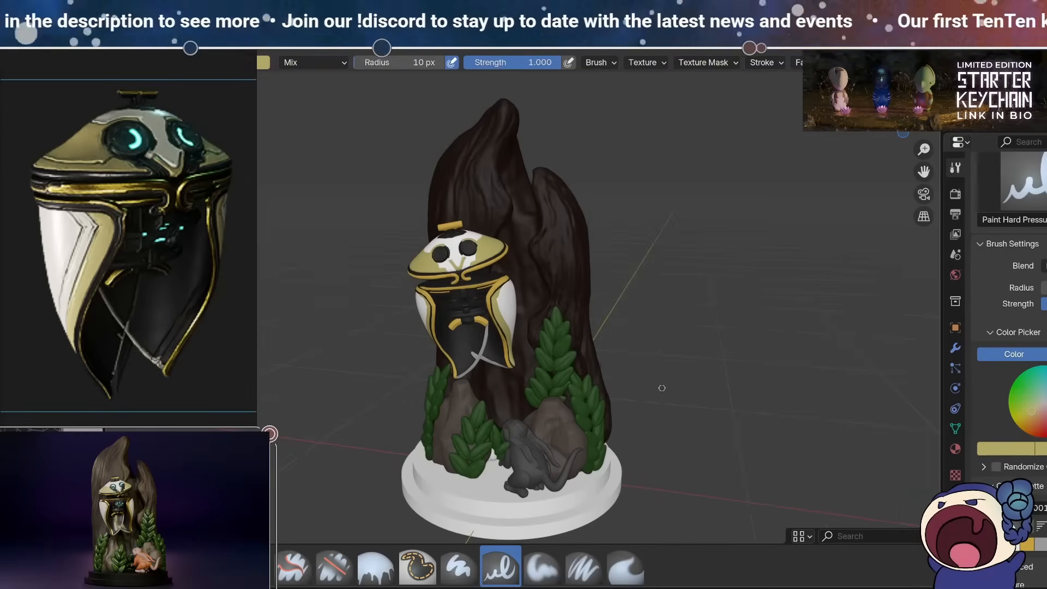
pyautogui.moveTo(664, 387); pyautogui.dragTo(704, 373, button='middle')
pyautogui.keyDown('shift'); pyautogui.moveTo(704, 373); pyautogui.dragTo(777, 375, button='middle'); pyautogui.keyUp('shift')
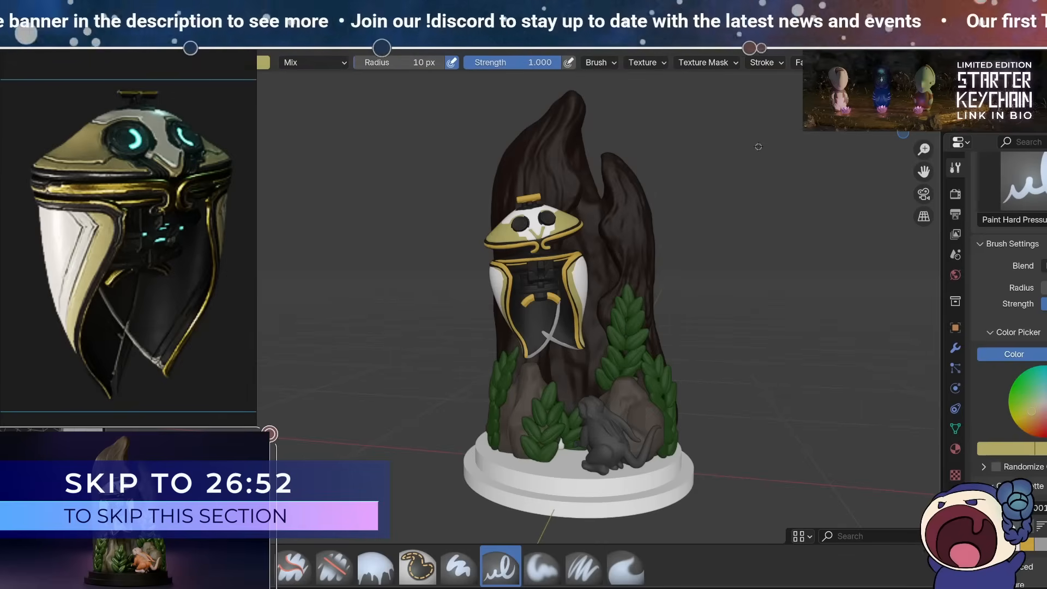
pyautogui.moveTo(758, 147); pyautogui.dragTo(765, 316, button='middle')
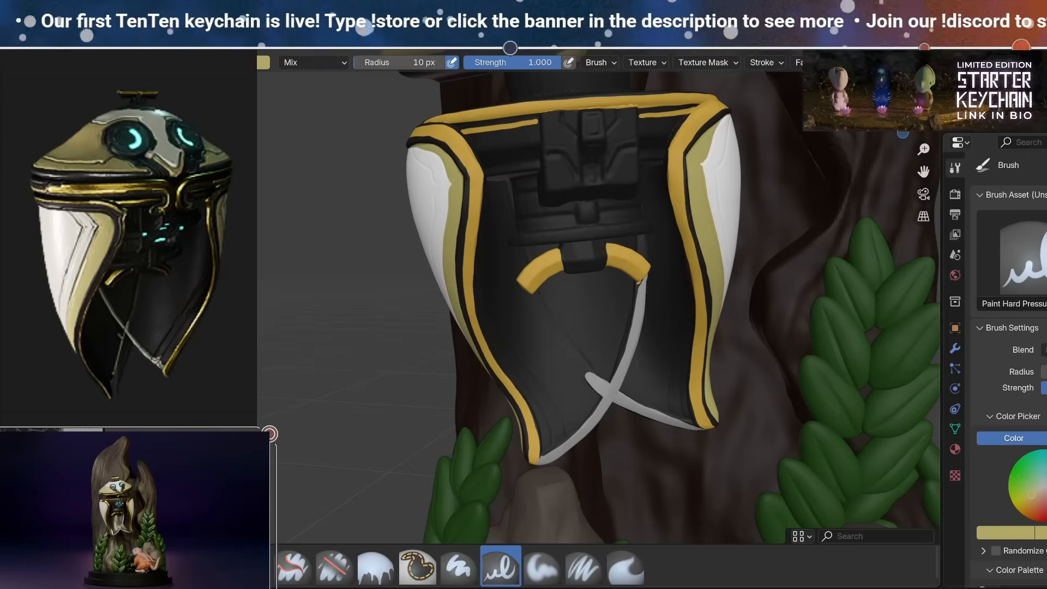
pyautogui.press('Home')
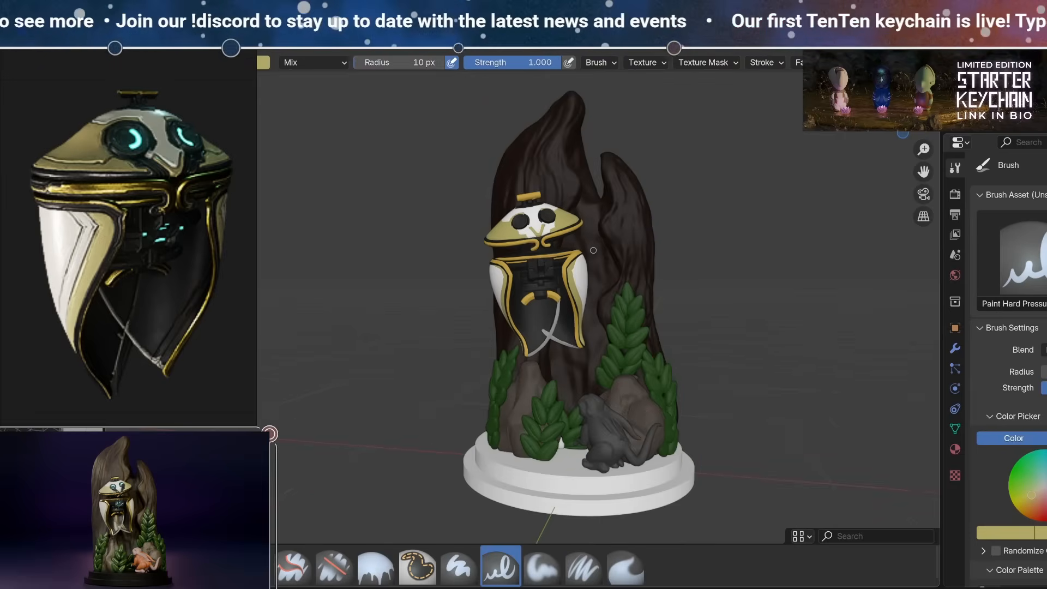
pyautogui.keyDown('ctrl'); pyautogui.moveTo(544, 312); pyautogui.dragTo(466, 333, button='middle'); pyautogui.keyUp('ctrl')
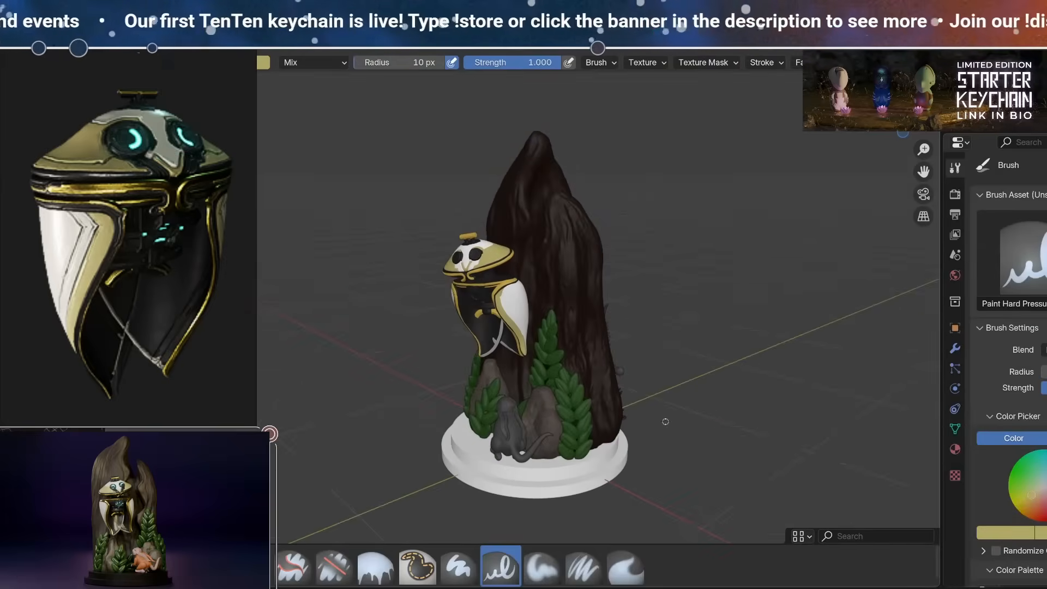
# Select the Paint Soft brush with a dark brown color and a 56 px radius for the tree trunk.
pyautogui.click(168, 568)
pyautogui.click(1046, 515)
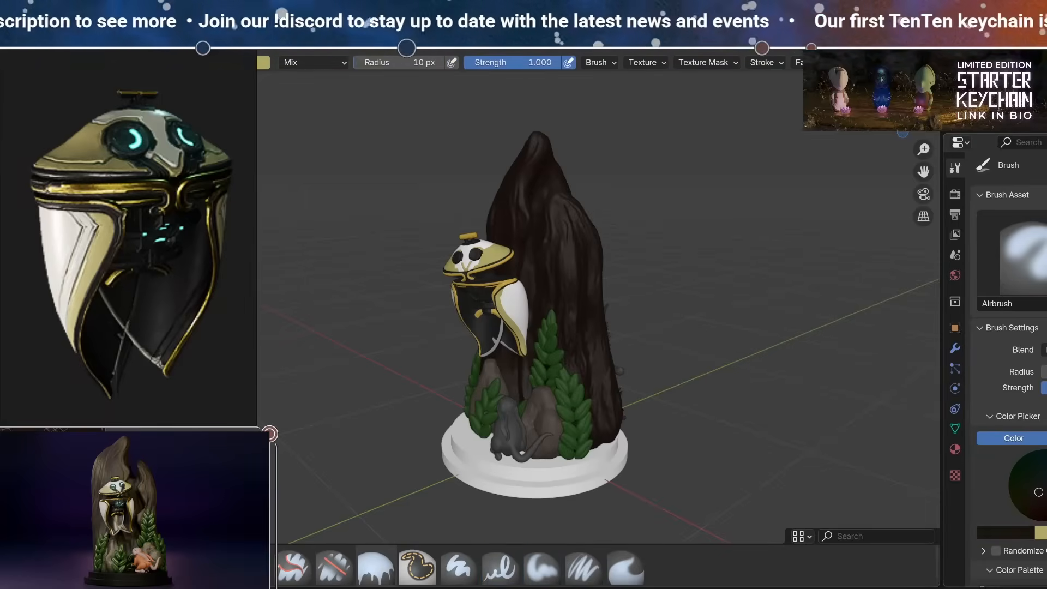
pyautogui.scroll(-5, 1010, 355)
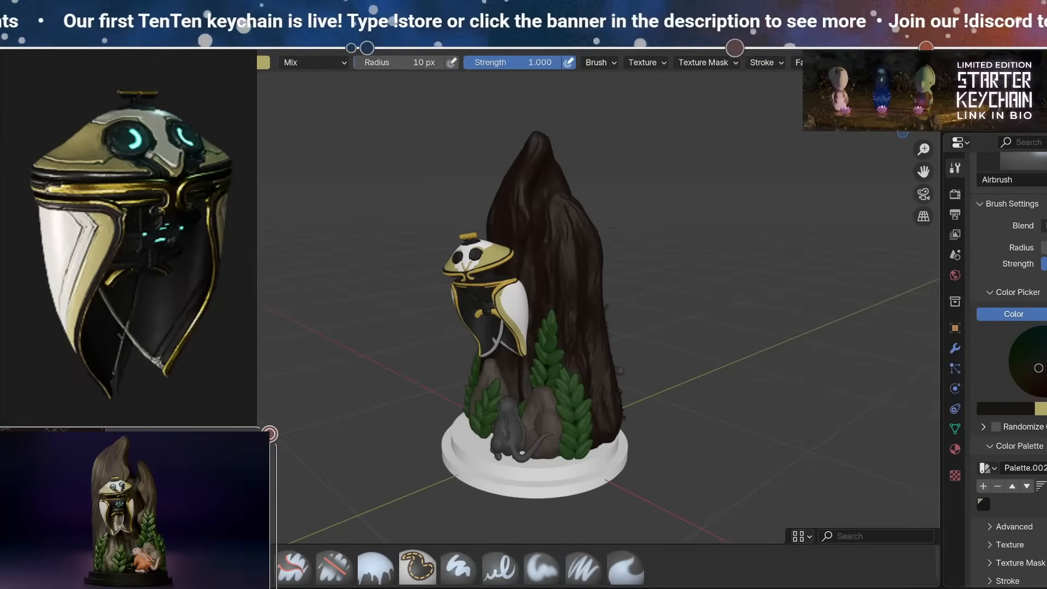
pyautogui.moveTo(630, 281)
pyautogui.mouseDown(button='middle')
pyautogui.moveTo(605, 349)
pyautogui.moveTo(533, 412)
pyautogui.mouseUp(button='middle')
pyautogui.moveTo(582, 375)
pyautogui.mouseDown(button='middle')
pyautogui.moveTo(658, 315)
pyautogui.moveTo(611, 294)
pyautogui.moveTo(552, 369)
pyautogui.moveTo(526, 486)
pyautogui.moveTo(475, 436)
pyautogui.moveTo(564, 175)
pyautogui.moveTo(524, 229)
pyautogui.moveTo(572, 262)
pyautogui.moveTo(602, 303)
pyautogui.moveTo(589, 256)
pyautogui.moveTo(545, 305)
pyautogui.moveTo(560, 352)
pyautogui.moveTo(565, 217)
pyautogui.mouseUp(button='middle')
pyautogui.scroll(4, 658, 315)
pyautogui.press('b')
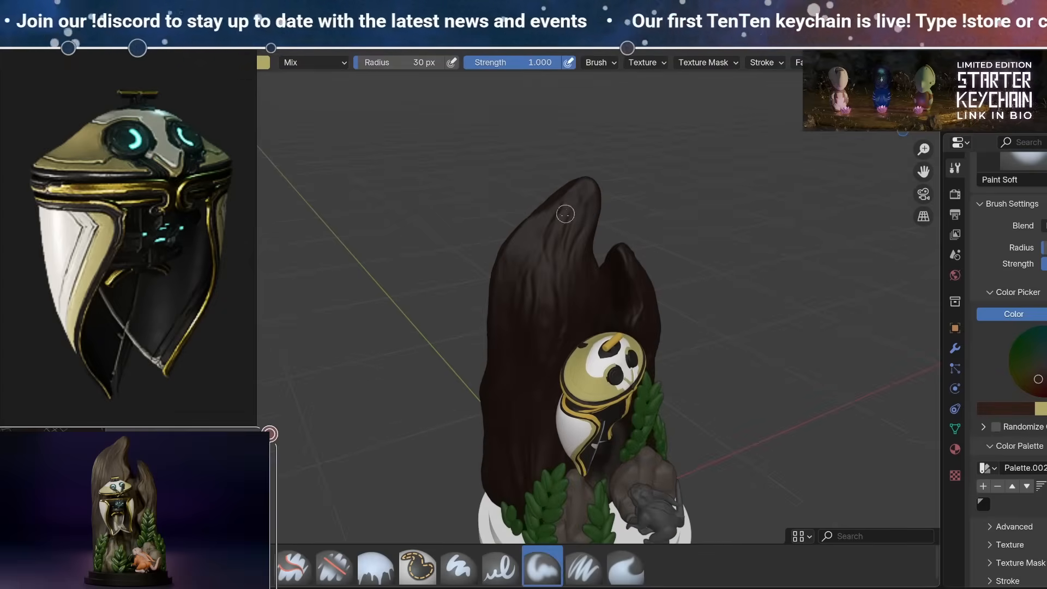
pyautogui.moveTo(434, 65); pyautogui.dragTo(425, 64)
# Paint soft lighter brown tones over the trunk's tips and bark ridges, using sampled browns and a 36 px radius.
pyautogui.moveTo(485, 234)
pyautogui.mouseDown(button='middle')
pyautogui.moveTo(575, 208)
pyautogui.moveTo(704, 208)
pyautogui.mouseUp(button='middle')
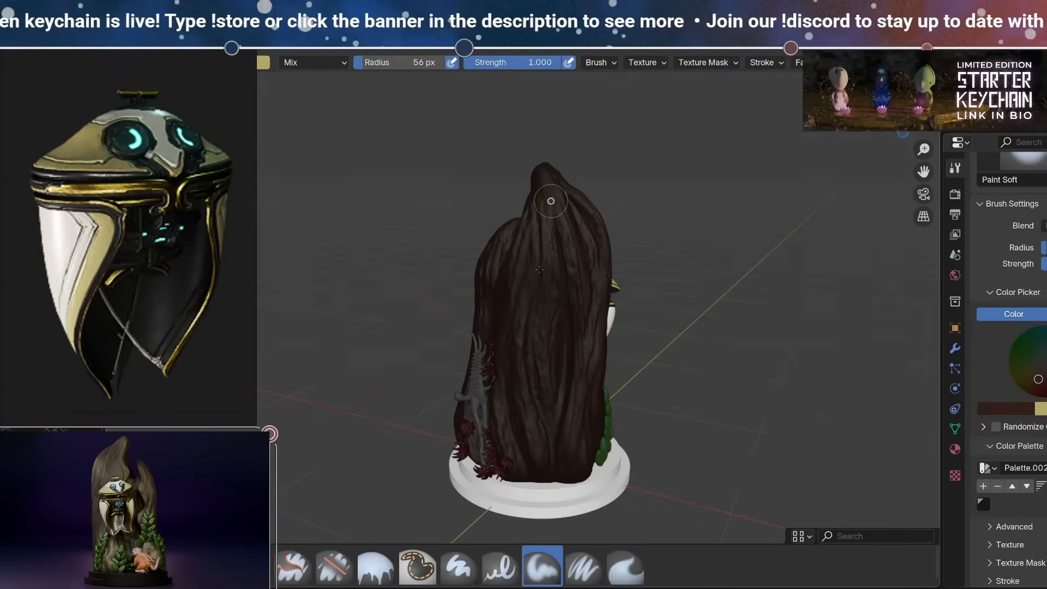
pyautogui.moveTo(550, 202); pyautogui.dragTo(594, 212, button='middle')
pyautogui.moveTo(506, 396)
pyautogui.mouseDown(button='middle')
pyautogui.moveTo(579, 227)
pyautogui.moveTo(512, 231)
pyautogui.moveTo(523, 346)
pyautogui.moveTo(507, 300)
pyautogui.moveTo(531, 410)
pyautogui.moveTo(542, 398)
pyautogui.moveTo(598, 399)
pyautogui.moveTo(513, 416)
pyautogui.moveTo(392, 409)
pyautogui.moveTo(505, 173)
pyautogui.mouseUp(button='middle')
pyautogui.hotkey('shift', 'x')
pyautogui.moveTo(516, 230); pyautogui.dragTo(544, 242, button='middle')
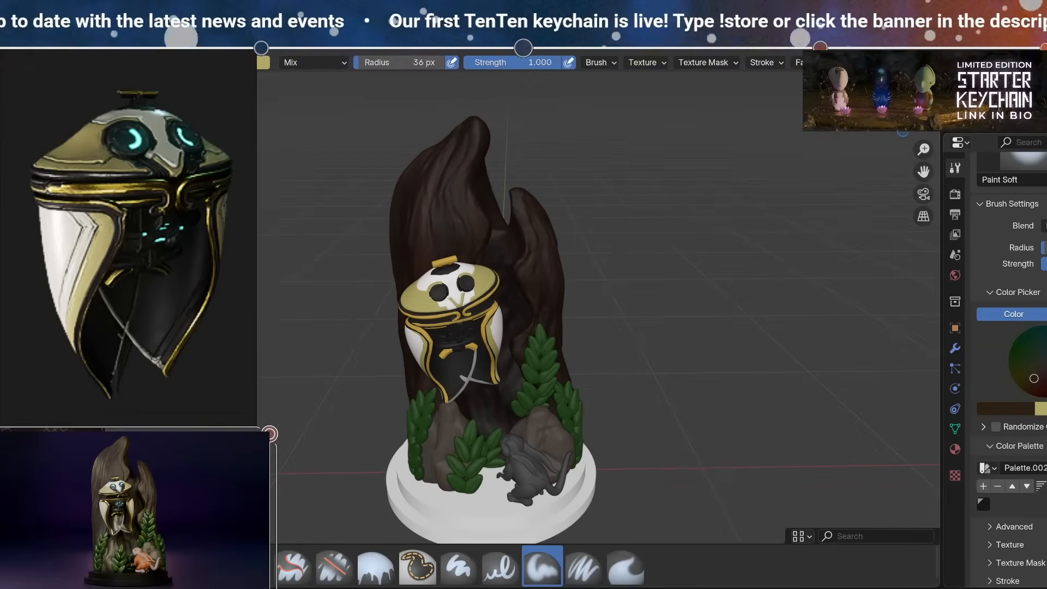
pyautogui.moveTo(691, 376)
pyautogui.mouseDown(button='middle')
pyautogui.moveTo(624, 337)
pyautogui.moveTo(671, 376)
pyautogui.moveTo(467, 234)
pyautogui.moveTo(568, 205)
pyautogui.moveTo(589, 213)
pyautogui.mouseUp(button='middle')
pyautogui.moveTo(516, 192)
pyautogui.mouseDown(button='middle')
pyautogui.moveTo(524, 218)
pyautogui.moveTo(600, 210)
pyautogui.moveTo(503, 201)
pyautogui.moveTo(518, 197)
pyautogui.mouseUp(button='middle')
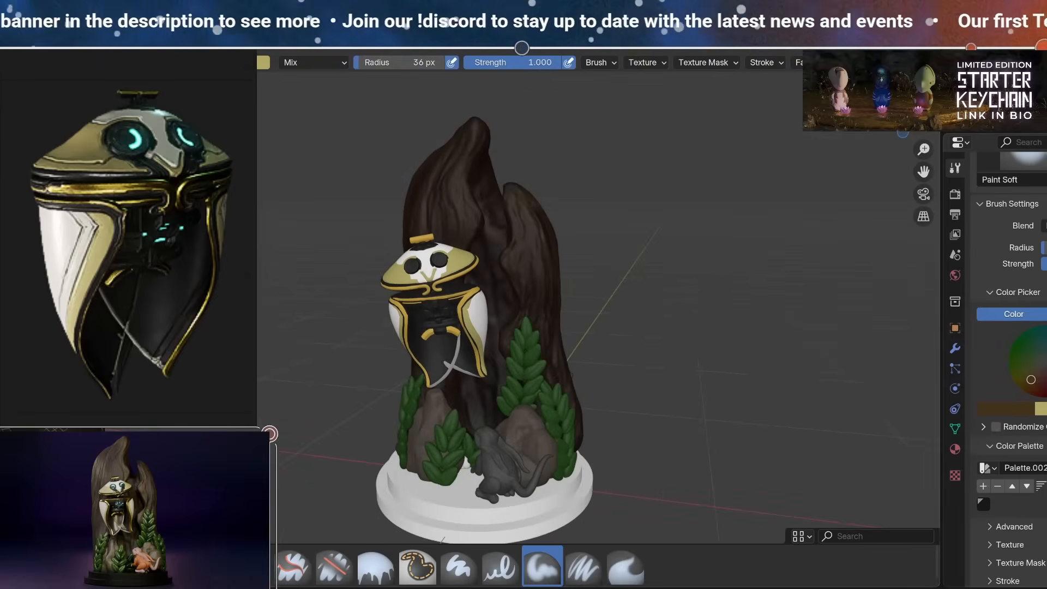
pyautogui.moveTo(518, 197); pyautogui.dragTo(524, 243, button='middle')
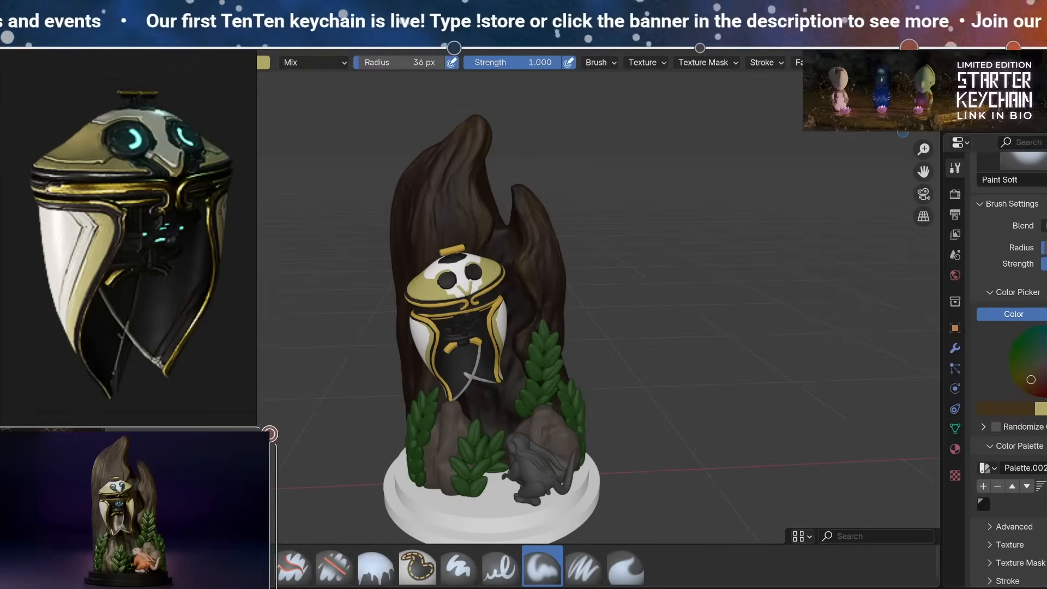
# Darken the bark grooves on the trunk's front and side with near-black at a 36 px radius.
pyautogui.rightClick(512, 338)
pyautogui.moveTo(512, 338)
pyautogui.mouseDown(button='middle')
pyautogui.moveTo(525, 231)
pyautogui.moveTo(515, 329)
pyautogui.mouseUp(button='middle')
pyautogui.moveTo(668, 262); pyautogui.dragTo(478, 398, button='middle')
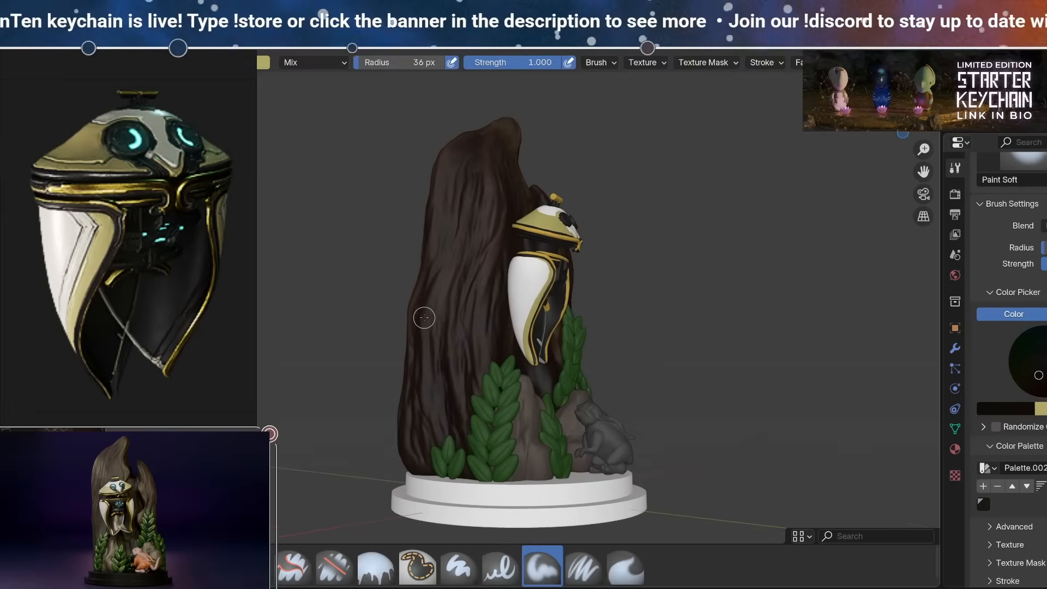
pyautogui.moveTo(619, 304); pyautogui.dragTo(626, 314, button='middle')
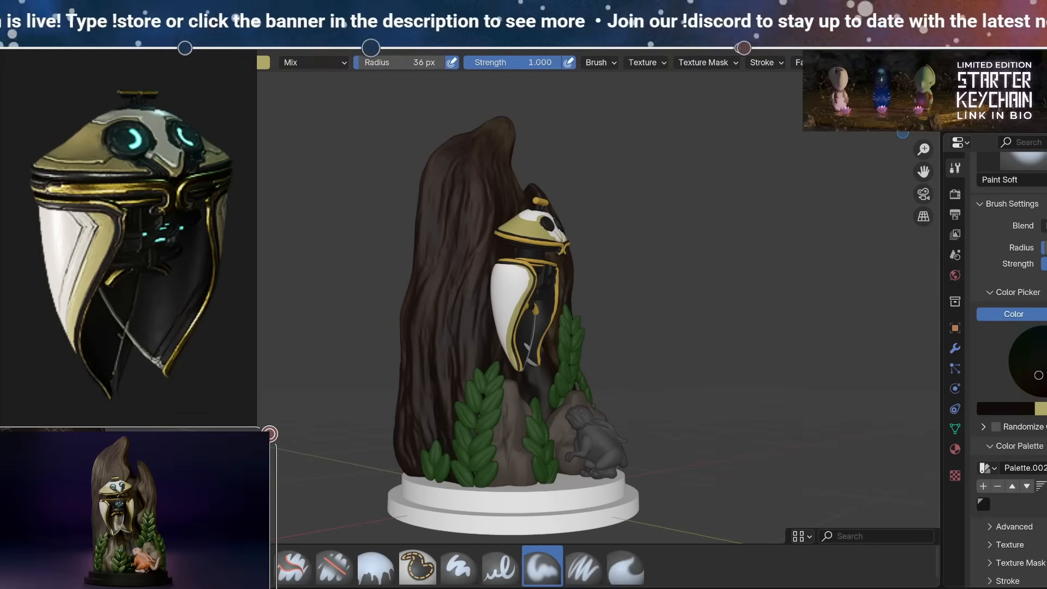
# Reduce the brush radius to 25 px, pick a dark olive green and tint the bark on the trunk's side.
pyautogui.press('[')
pyautogui.press('[')
pyautogui.press('[')
pyautogui.click(1046, 365)
pyautogui.click(1035, 372)
pyautogui.moveTo(551, 131)
pyautogui.mouseDown(button='middle')
pyautogui.moveTo(482, 157)
pyautogui.moveTo(470, 244)
pyautogui.moveTo(518, 319)
pyautogui.moveTo(525, 272)
pyautogui.moveTo(572, 416)
pyautogui.moveTo(576, 164)
pyautogui.moveTo(571, 375)
pyautogui.moveTo(519, 276)
pyautogui.moveTo(551, 286)
pyautogui.moveTo(516, 271)
pyautogui.moveTo(529, 251)
pyautogui.moveTo(502, 255)
pyautogui.moveTo(573, 203)
pyautogui.moveTo(519, 198)
pyautogui.moveTo(531, 231)
pyautogui.moveTo(498, 213)
pyautogui.moveTo(507, 295)
pyautogui.moveTo(600, 419)
pyautogui.moveTo(651, 330)
pyautogui.moveTo(569, 385)
pyautogui.moveTo(539, 376)
pyautogui.moveTo(510, 385)
pyautogui.moveTo(551, 402)
pyautogui.mouseUp(button='middle')
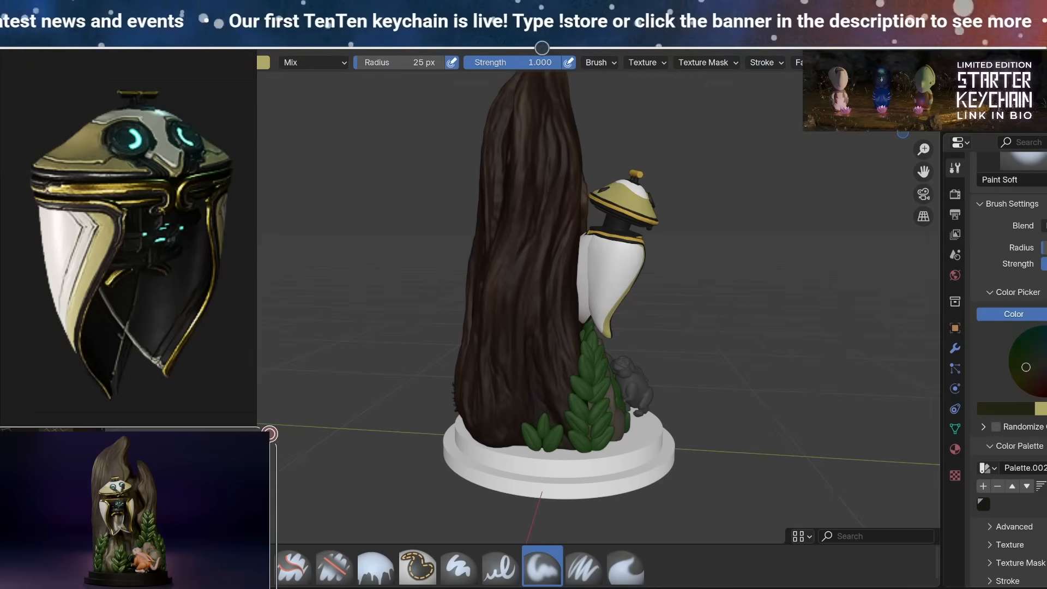
# Continue the dark olive tint around the trunk's front and opposite side with the 25 px soft brush.
pyautogui.moveTo(771, 193); pyautogui.dragTo(690, 262, button='middle')
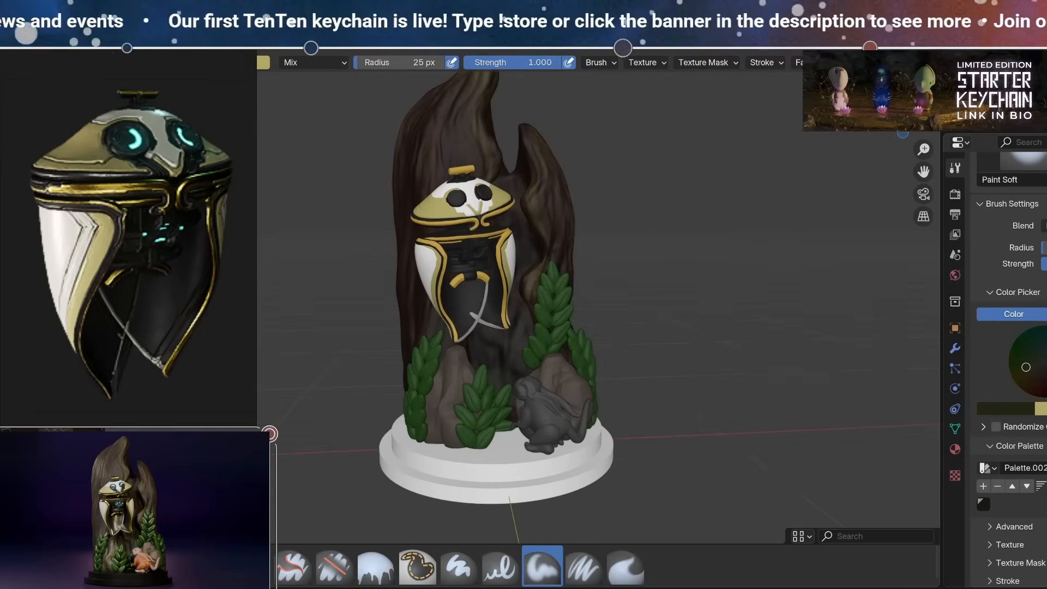
pyautogui.moveTo(480, 364); pyautogui.dragTo(587, 364, button='middle')
pyautogui.moveTo(556, 440)
pyautogui.mouseDown(button='middle')
pyautogui.moveTo(621, 369)
pyautogui.moveTo(569, 344)
pyautogui.moveTo(533, 415)
pyautogui.moveTo(563, 431)
pyautogui.moveTo(532, 379)
pyautogui.moveTo(513, 384)
pyautogui.mouseUp(button='middle')
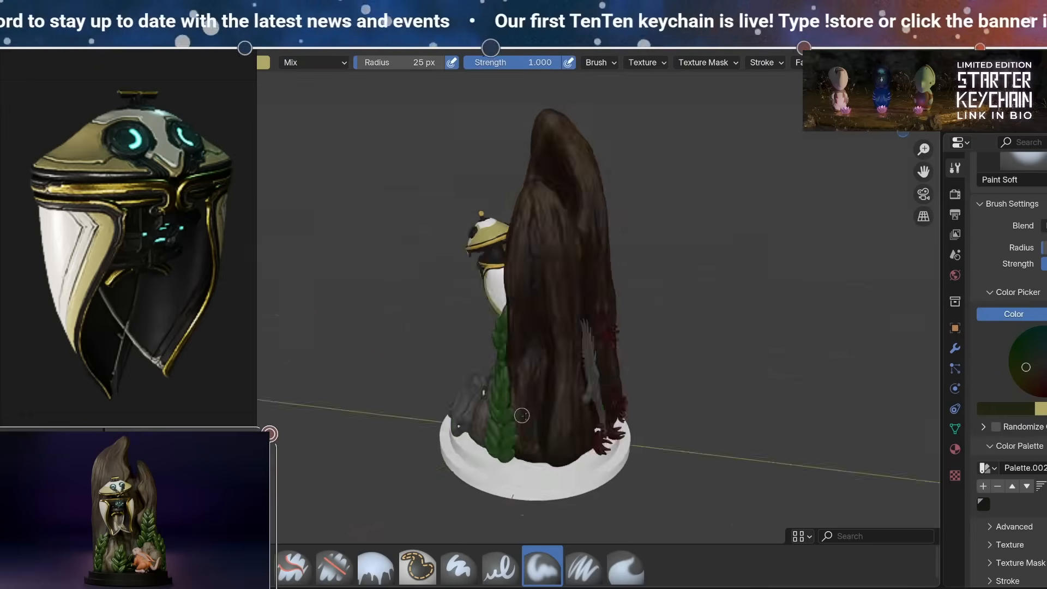
pyautogui.moveTo(546, 382); pyautogui.dragTo(578, 419, button='middle')
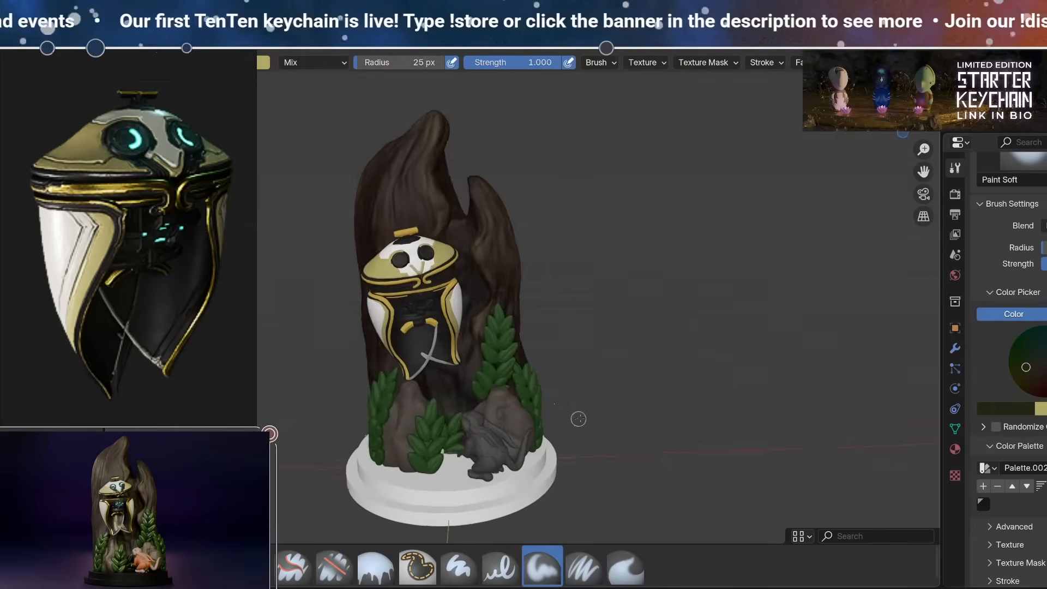
pyautogui.moveTo(578, 419); pyautogui.dragTo(545, 421, button='middle')
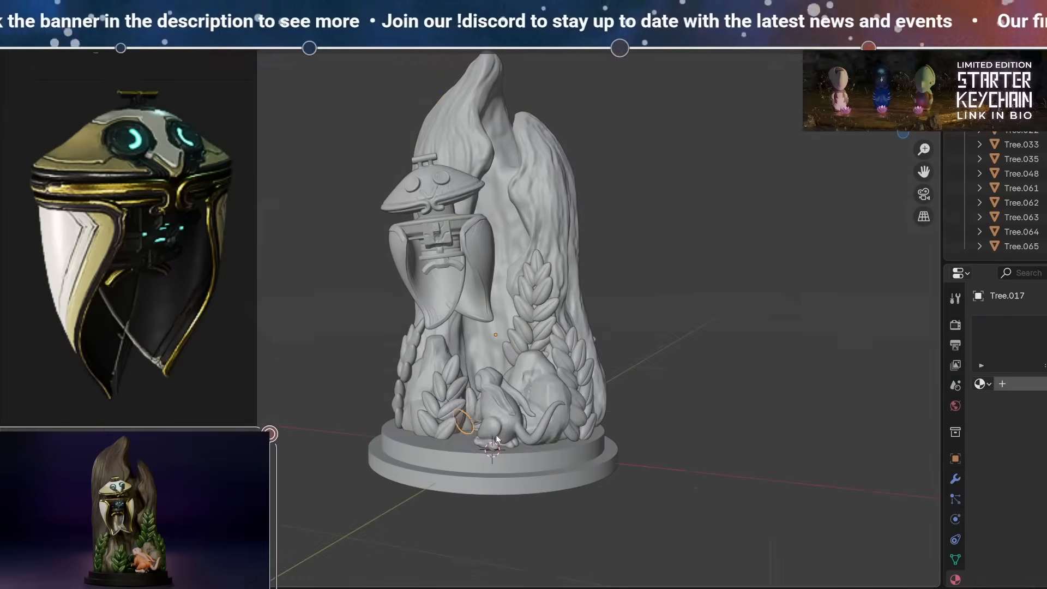
# Sample the leaf green from the plants and add it plus a darker green to the colour palette.
pyautogui.moveTo(496, 434); pyautogui.dragTo(438, 427, button='middle')
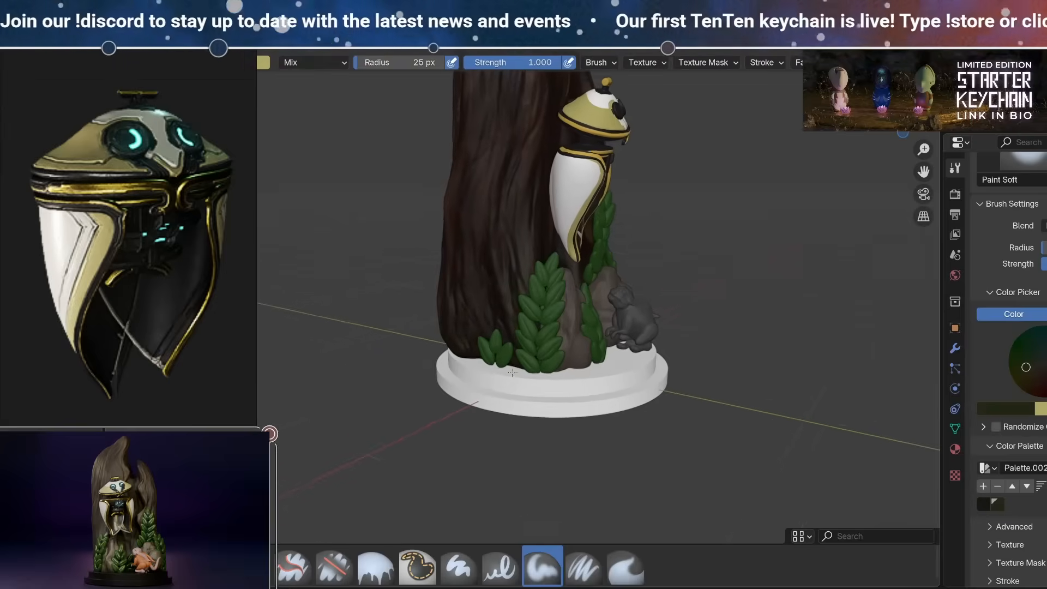
pyautogui.scroll(5, 340, 440)
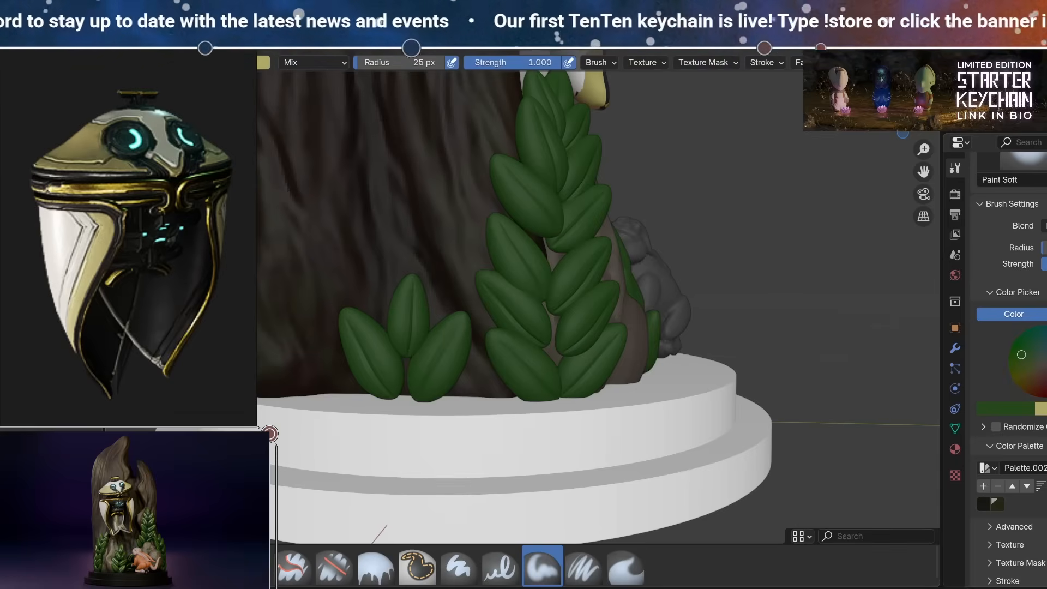
pyautogui.keyDown('shift'); pyautogui.moveTo(443, 420); pyautogui.dragTo(620, 405, button='middle'); pyautogui.keyUp('shift')
pyautogui.click(984, 486)
pyautogui.hotkey('shift', 'x')
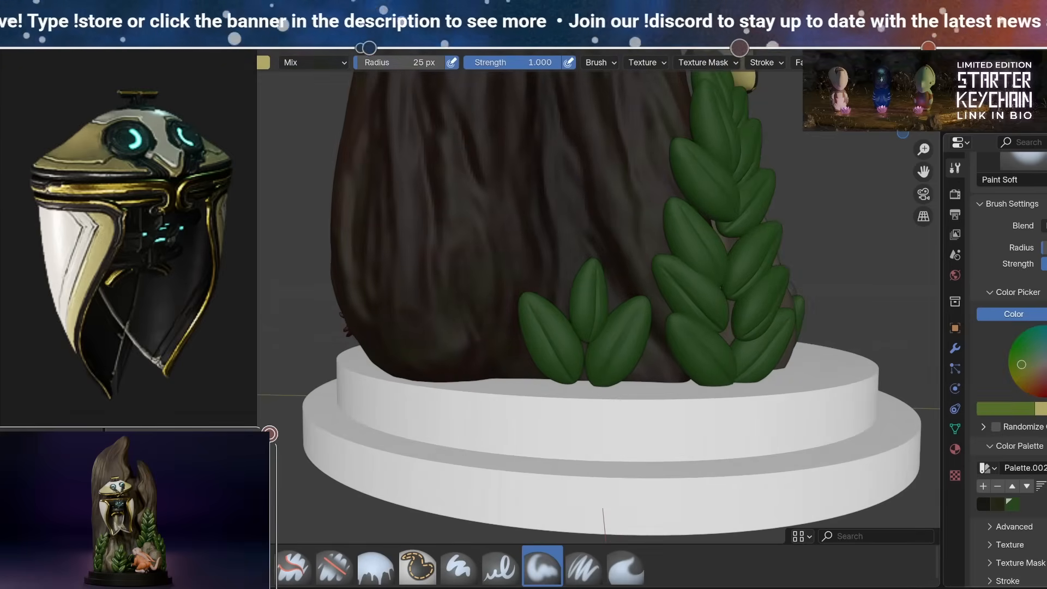
pyautogui.scroll(-3, 1022, 350)
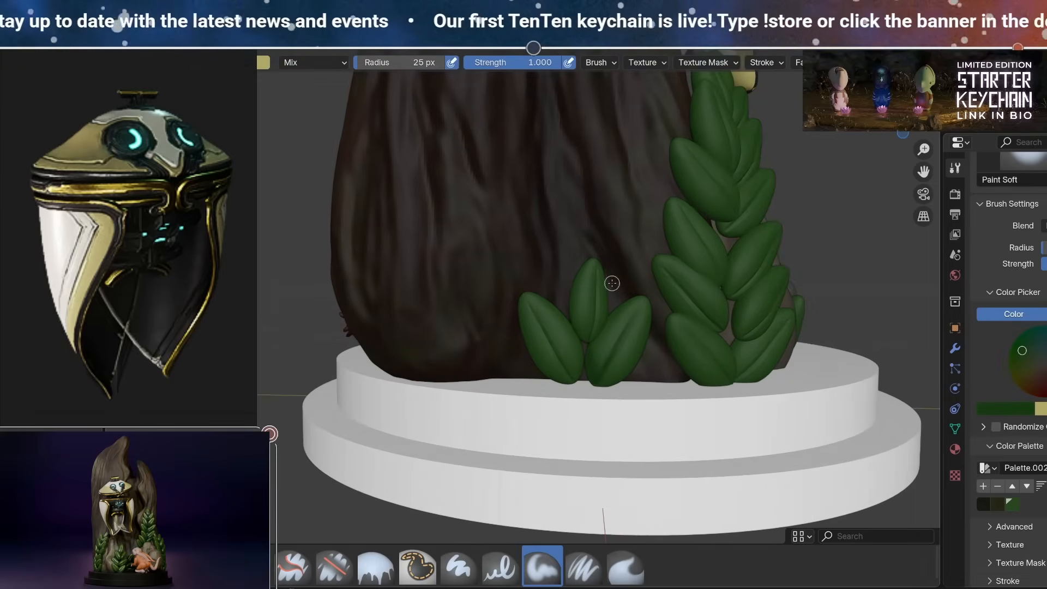
pyautogui.moveTo(636, 360)
pyautogui.mouseDown(button='middle')
pyautogui.moveTo(486, 295)
pyautogui.moveTo(436, 376)
pyautogui.moveTo(493, 320)
pyautogui.moveTo(530, 420)
pyautogui.moveTo(409, 420)
pyautogui.moveTo(545, 355)
pyautogui.moveTo(608, 348)
pyautogui.moveTo(606, 299)
pyautogui.moveTo(581, 307)
pyautogui.moveTo(588, 301)
pyautogui.moveTo(560, 355)
pyautogui.moveTo(498, 335)
pyautogui.moveTo(567, 335)
pyautogui.mouseUp(button='middle')
pyautogui.click(983, 486)
# Paint the small three-leaf plant with dark green shading, light green and yellow-green highlights, and add the yellow-green to the palette.
pyautogui.click(1028, 504)
pyautogui.moveTo(550, 308); pyautogui.dragTo(543, 314)
pyautogui.moveTo(532, 326)
pyautogui.mouseDown(button='middle')
pyautogui.moveTo(636, 294)
pyautogui.moveTo(516, 349)
pyautogui.moveTo(565, 382)
pyautogui.moveTo(551, 490)
pyautogui.mouseUp(button='middle')
pyautogui.click(1042, 504)
pyautogui.click(1015, 372)
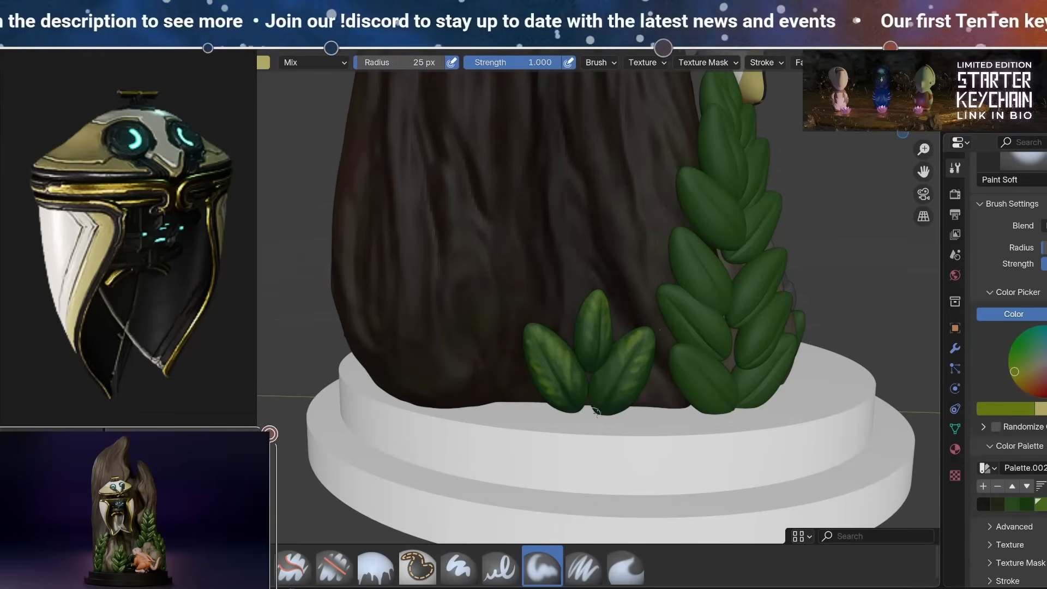
pyautogui.moveTo(574, 402); pyautogui.dragTo(568, 407, button='middle')
pyautogui.click(984, 486)
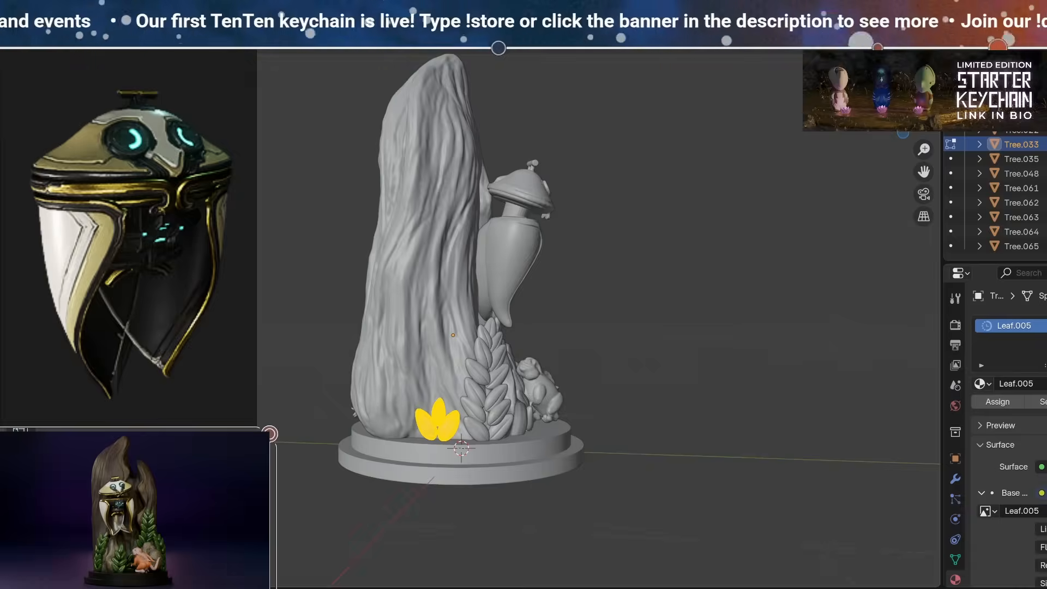
# Switch texture painting to the tall plant beside it and shade the lower leaves with the dark green swatch at 25 px.
pyautogui.press('Tab')
pyautogui.click(1027, 504)
pyautogui.moveTo(723, 330)
pyautogui.mouseDown(button='middle')
pyautogui.moveTo(716, 300)
pyautogui.moveTo(650, 321)
pyautogui.mouseUp(button='middle')
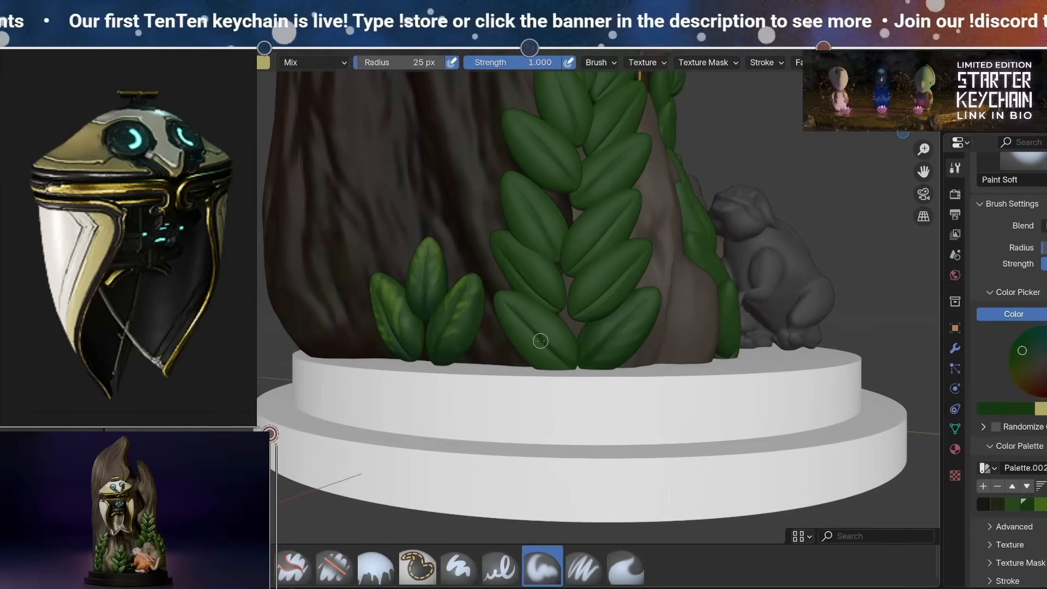
pyautogui.moveTo(442, 332); pyautogui.dragTo(561, 324, button='middle')
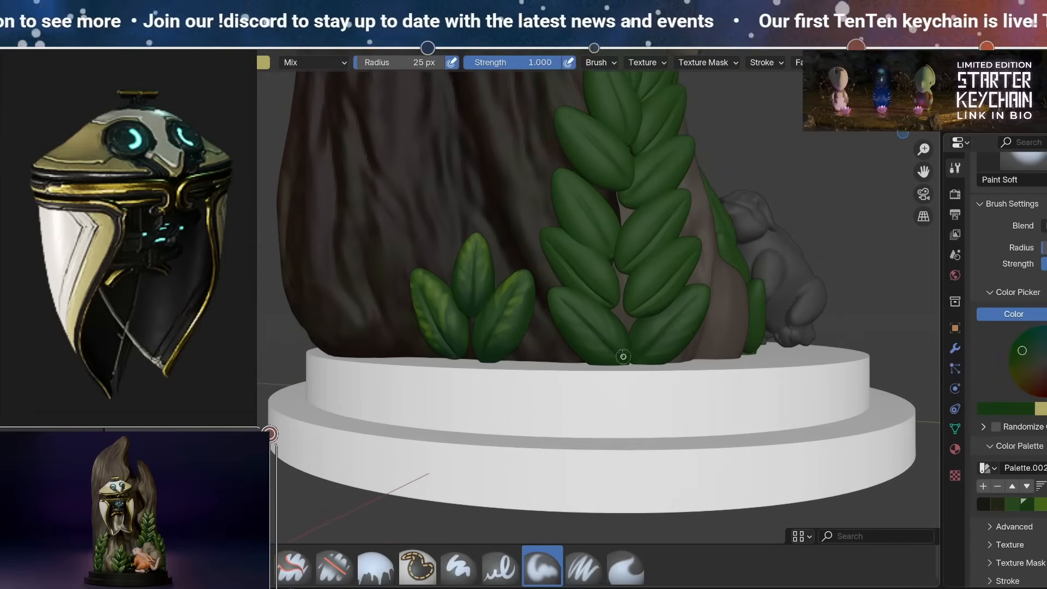
pyautogui.moveTo(576, 255)
pyautogui.mouseDown(button='middle')
pyautogui.moveTo(513, 249)
pyautogui.moveTo(576, 244)
pyautogui.mouseUp(button='middle')
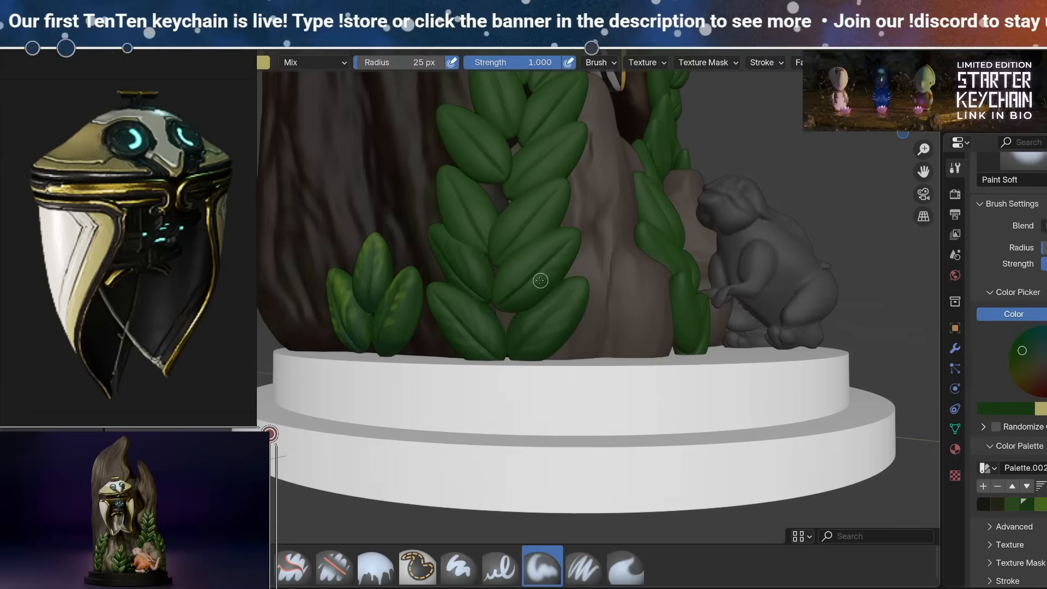
pyautogui.keyDown('shift'); pyautogui.moveTo(594, 287); pyautogui.dragTo(609, 400, button='middle'); pyautogui.keyUp('shift')
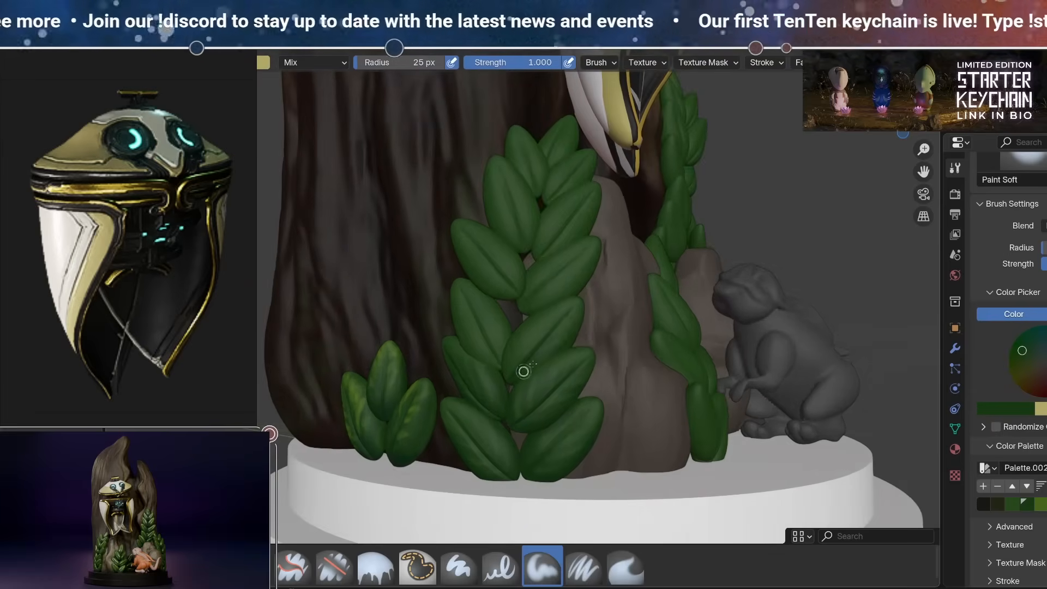
# Continue the dark green shading along the midribs and bases of the tall plant's upper leaves.
pyautogui.moveTo(534, 344); pyautogui.dragTo(519, 271, button='middle')
pyautogui.moveTo(501, 392)
pyautogui.mouseDown(button='middle')
pyautogui.moveTo(500, 341)
pyautogui.moveTo(542, 306)
pyautogui.moveTo(556, 439)
pyautogui.moveTo(594, 346)
pyautogui.moveTo(534, 332)
pyautogui.mouseUp(button='middle')
pyautogui.moveTo(490, 359); pyautogui.dragTo(550, 357, button='middle')
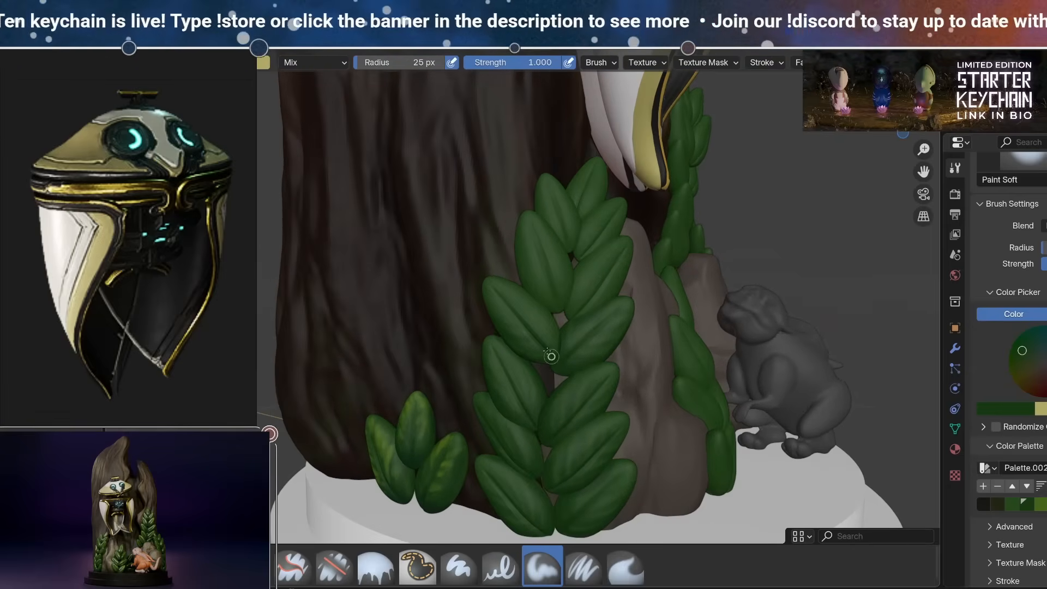
pyautogui.moveTo(548, 314)
pyautogui.mouseDown(button='middle')
pyautogui.moveTo(463, 334)
pyautogui.moveTo(486, 369)
pyautogui.moveTo(483, 333)
pyautogui.moveTo(544, 338)
pyautogui.moveTo(548, 318)
pyautogui.moveTo(503, 381)
pyautogui.moveTo(497, 320)
pyautogui.moveTo(551, 332)
pyautogui.mouseUp(button='middle')
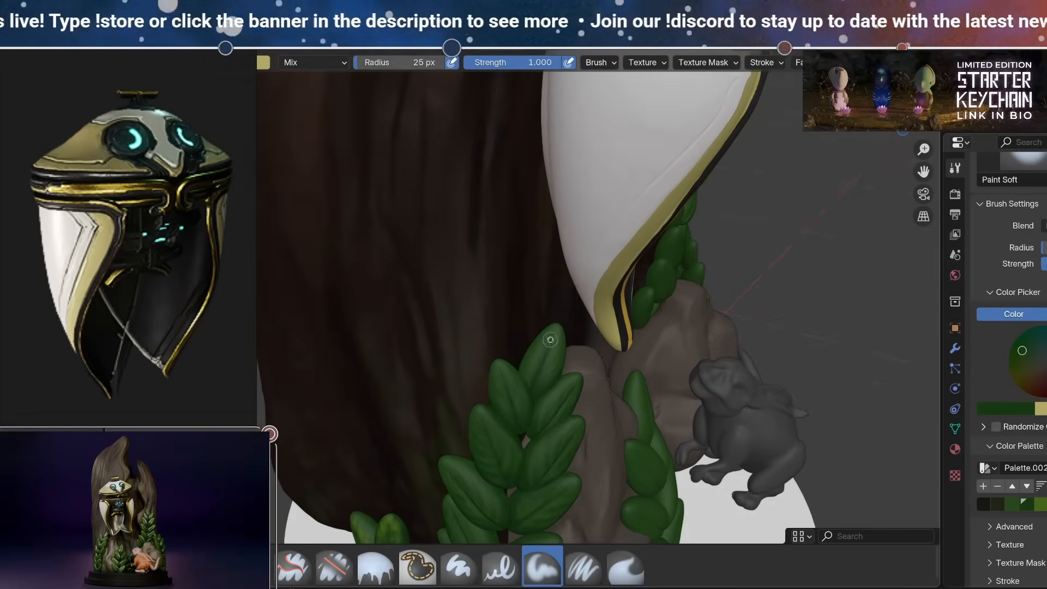
# Deepen the shadows between the tall plant's leaves with a darker bluish green.
pyautogui.moveTo(540, 369); pyautogui.dragTo(577, 399, button='middle')
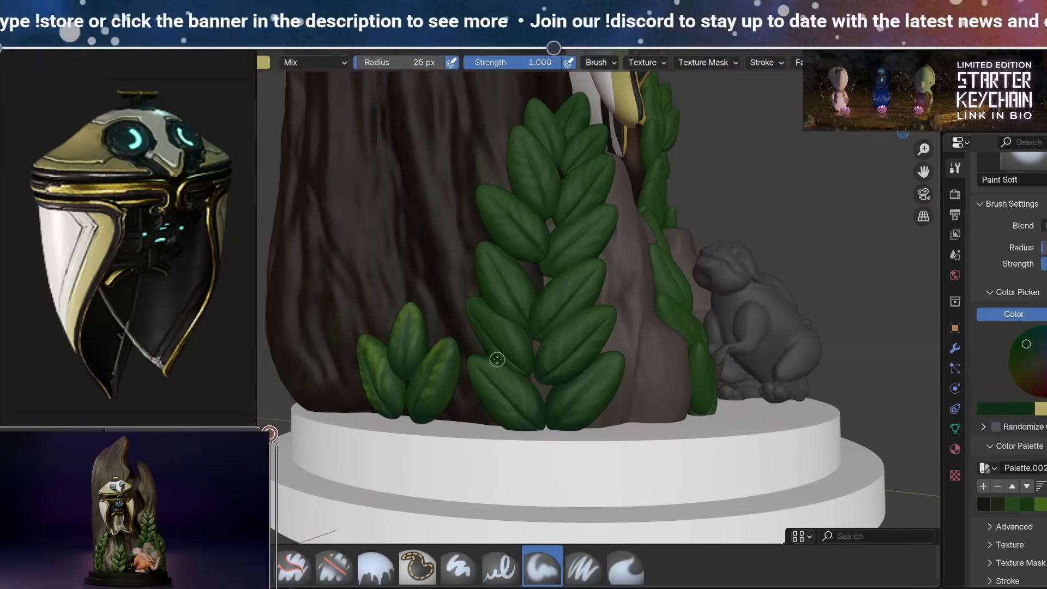
pyautogui.moveTo(529, 370)
pyautogui.mouseDown(button='middle')
pyautogui.moveTo(606, 335)
pyautogui.moveTo(531, 341)
pyautogui.moveTo(498, 317)
pyautogui.mouseUp(button='middle')
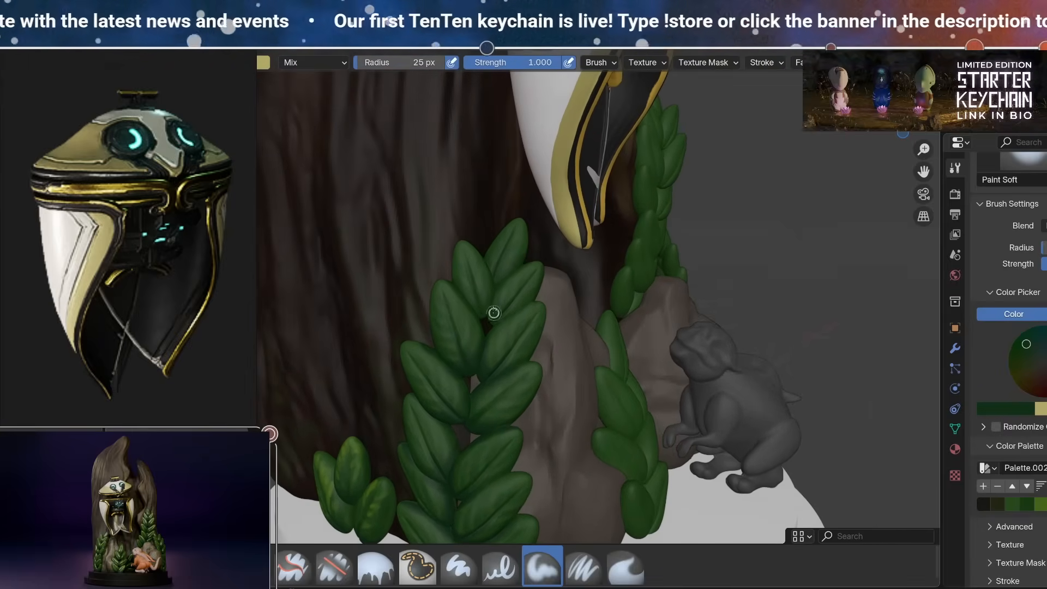
pyautogui.moveTo(513, 266); pyautogui.dragTo(427, 375, button='middle')
pyautogui.moveTo(430, 448)
pyautogui.mouseDown(button='middle')
pyautogui.moveTo(358, 456)
pyautogui.moveTo(352, 493)
pyautogui.moveTo(755, 334)
pyautogui.moveTo(594, 451)
pyautogui.mouseUp(button='middle')
# Paint light green streaks on the tall plant's lowest leaves with the soft brush at 17 px.
pyautogui.scroll(2, 755, 334)
pyautogui.click(1041, 504)
pyautogui.moveTo(470, 383); pyautogui.dragTo(444, 424)
pyautogui.moveTo(612, 396); pyautogui.dragTo(584, 404, button='middle')
pyautogui.moveTo(601, 421); pyautogui.dragTo(579, 434)
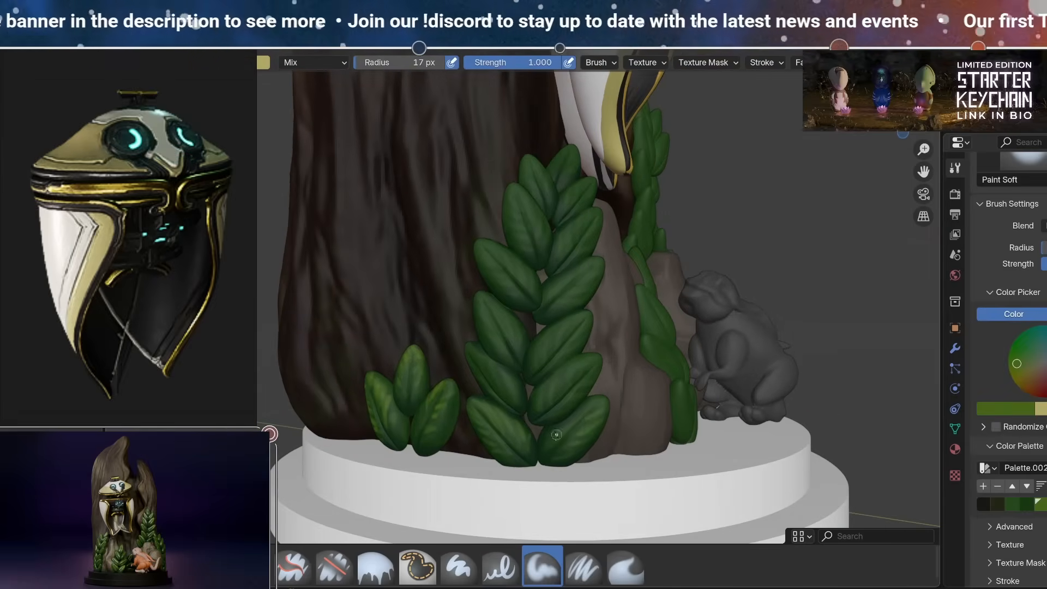
# Continue the light green streaks up the middle leaves of the tall plant.
pyautogui.moveTo(579, 431); pyautogui.dragTo(569, 420, button='middle')
pyautogui.moveTo(580, 355); pyautogui.dragTo(568, 363)
pyautogui.moveTo(568, 364); pyautogui.dragTo(611, 349, button='middle')
pyautogui.moveTo(531, 334); pyautogui.dragTo(534, 343, button='middle')
pyautogui.moveTo(514, 316); pyautogui.dragTo(520, 341)
pyautogui.moveTo(519, 340); pyautogui.dragTo(525, 374, button='middle')
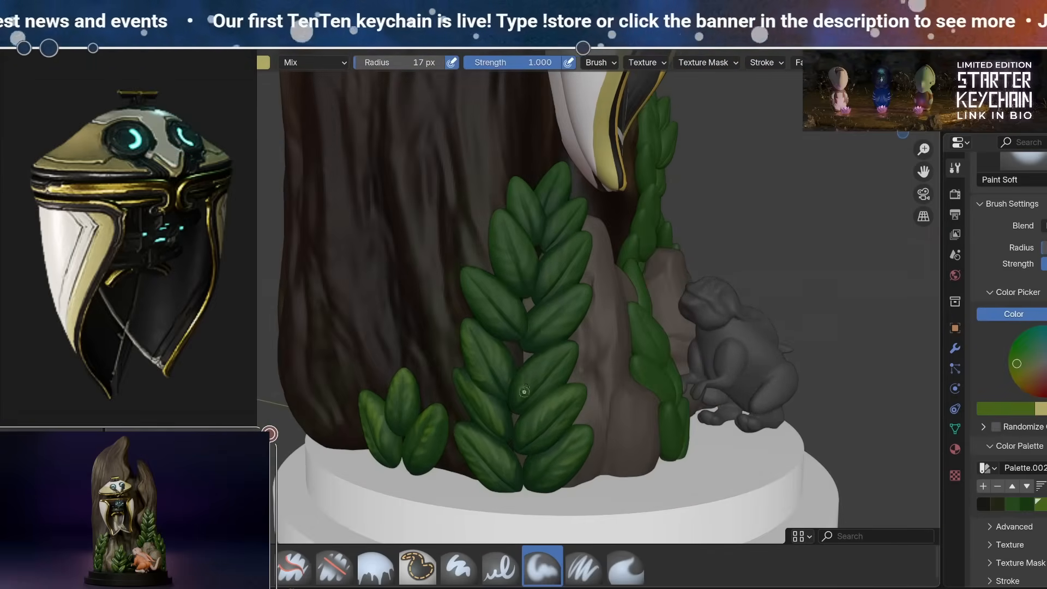
# Finish the light green on the tall plant's upper leaves and add yellow-green highlights over its leaves.
pyautogui.moveTo(562, 328)
pyautogui.mouseDown(button='middle')
pyautogui.moveTo(543, 248)
pyautogui.moveTo(548, 350)
pyautogui.mouseUp(button='middle')
pyautogui.moveTo(480, 259)
pyautogui.mouseDown(button='middle')
pyautogui.moveTo(529, 425)
pyautogui.moveTo(510, 396)
pyautogui.moveTo(531, 383)
pyautogui.mouseUp(button='middle')
pyautogui.moveTo(585, 306); pyautogui.dragTo(506, 318, button='middle')
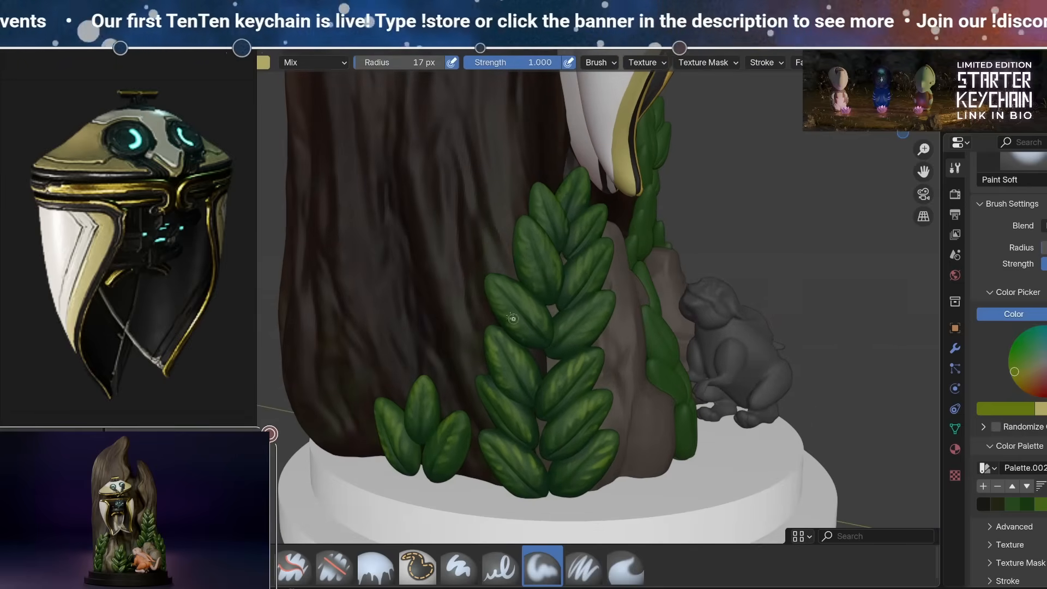
pyautogui.moveTo(524, 270)
pyautogui.mouseDown(button='middle')
pyautogui.moveTo(538, 286)
pyautogui.moveTo(570, 283)
pyautogui.moveTo(562, 295)
pyautogui.mouseUp(button='middle')
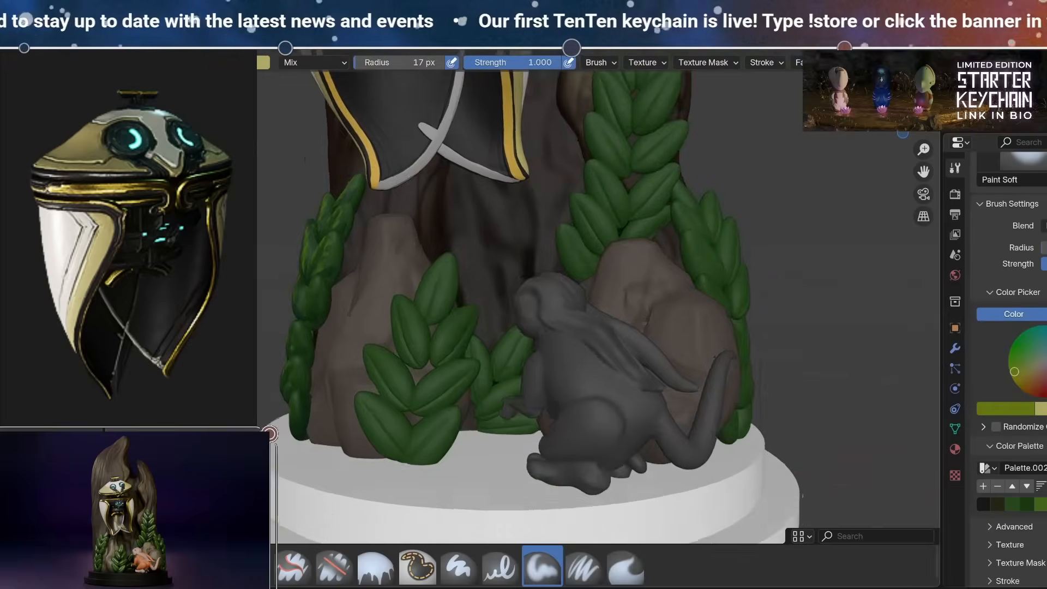
# Paint the plant in front of the front rock with dark green shading, lighter green streaks and yellow-green highlights.
pyautogui.moveTo(545, 284); pyautogui.dragTo(589, 286, button='middle')
pyautogui.moveTo(517, 410); pyautogui.dragTo(498, 319, button='middle')
pyautogui.moveTo(539, 347)
pyautogui.mouseDown(button='middle')
pyautogui.moveTo(477, 332)
pyautogui.moveTo(547, 287)
pyautogui.moveTo(601, 375)
pyautogui.moveTo(519, 343)
pyautogui.moveTo(556, 374)
pyautogui.moveTo(479, 412)
pyautogui.moveTo(533, 418)
pyautogui.moveTo(529, 406)
pyautogui.moveTo(598, 351)
pyautogui.moveTo(512, 437)
pyautogui.mouseUp(button='middle')
pyautogui.press('s')
pyautogui.press('s')
pyautogui.moveTo(560, 372); pyautogui.dragTo(553, 319, button='middle')
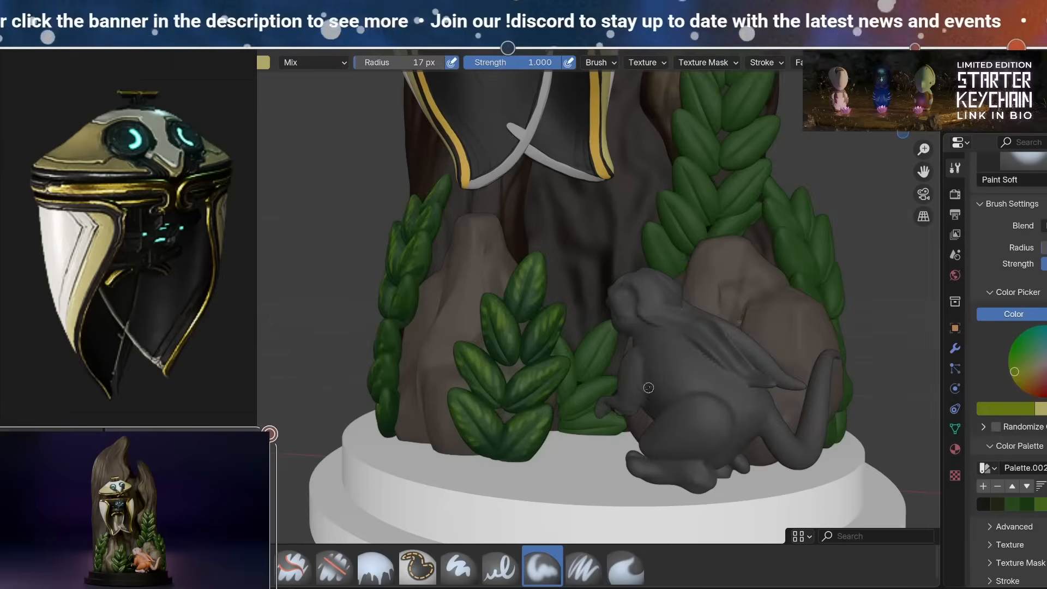
# Shade the small plant behind the rat with dark green and switch to the light green swatch for its leaf streaks.
pyautogui.click(1028, 504)
pyautogui.moveTo(564, 367)
pyautogui.mouseDown(button='middle')
pyautogui.moveTo(581, 382)
pyautogui.moveTo(569, 403)
pyautogui.moveTo(611, 416)
pyautogui.mouseUp(button='middle')
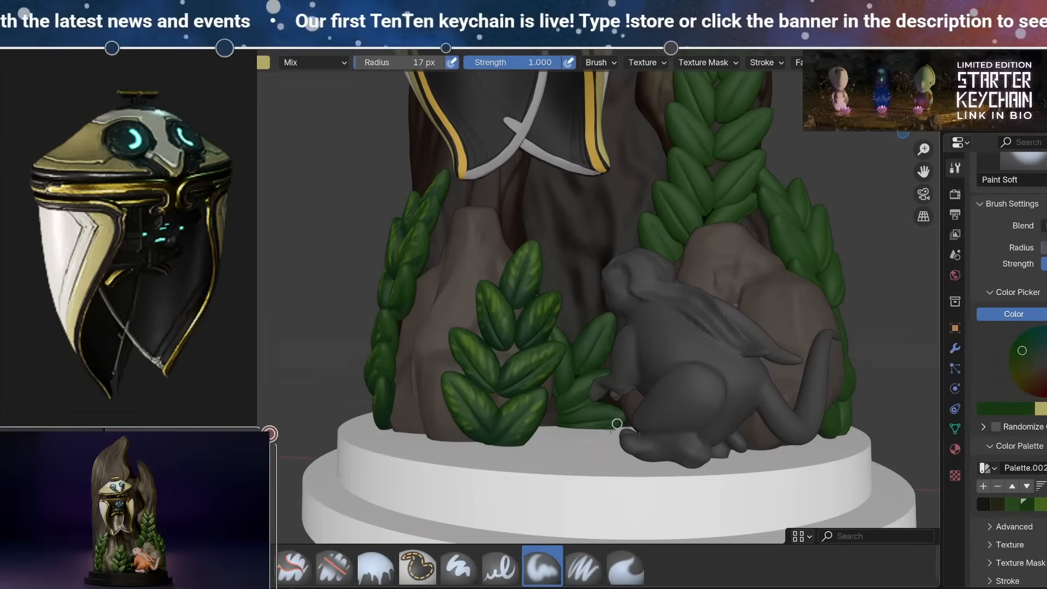
pyautogui.moveTo(583, 348)
pyautogui.mouseDown(button='middle')
pyautogui.moveTo(567, 404)
pyautogui.moveTo(586, 435)
pyautogui.moveTo(582, 393)
pyautogui.moveTo(578, 428)
pyautogui.moveTo(589, 408)
pyautogui.moveTo(663, 395)
pyautogui.moveTo(638, 390)
pyautogui.mouseUp(button='middle')
pyautogui.click(1041, 505)
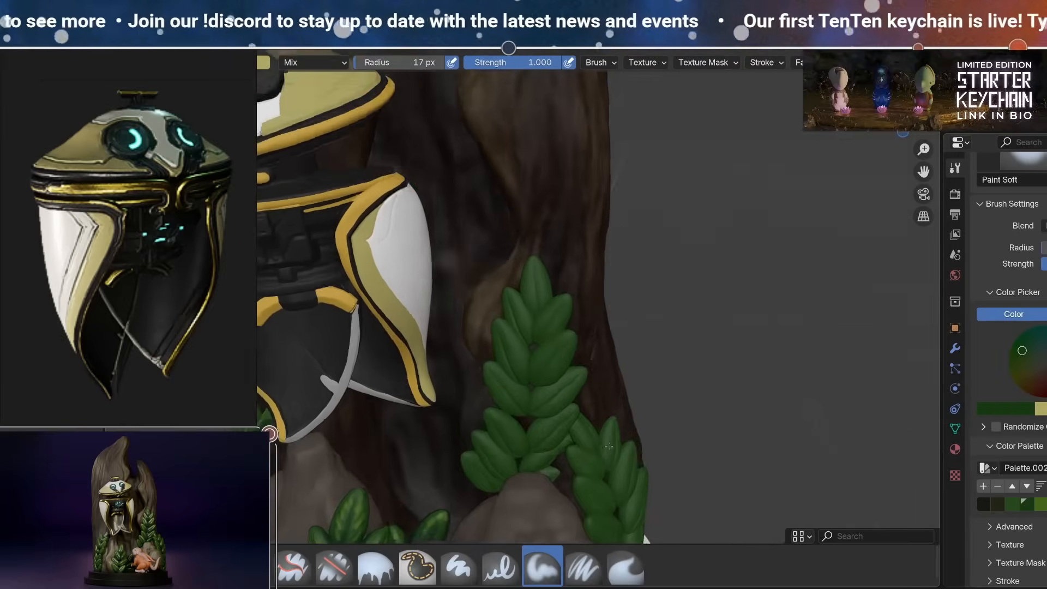
# Shade the leaves of the plant climbing behind the rat's rock with dark green and a deeper bluish green.
pyautogui.moveTo(609, 447); pyautogui.dragTo(613, 453, button='middle')
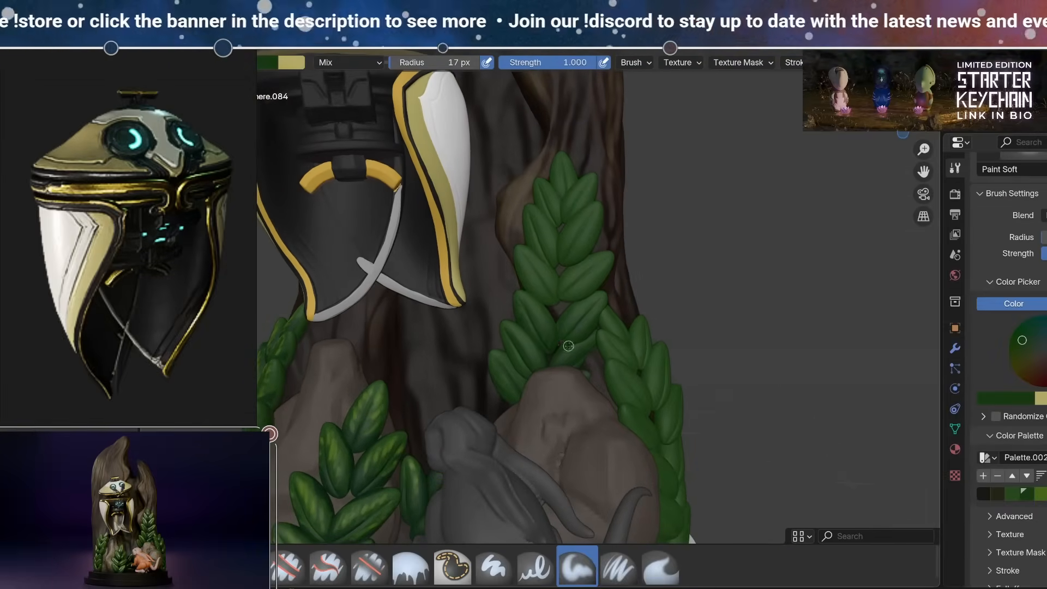
pyautogui.keyDown('shift'); pyautogui.moveTo(568, 346); pyautogui.dragTo(548, 377, button='middle'); pyautogui.keyUp('shift')
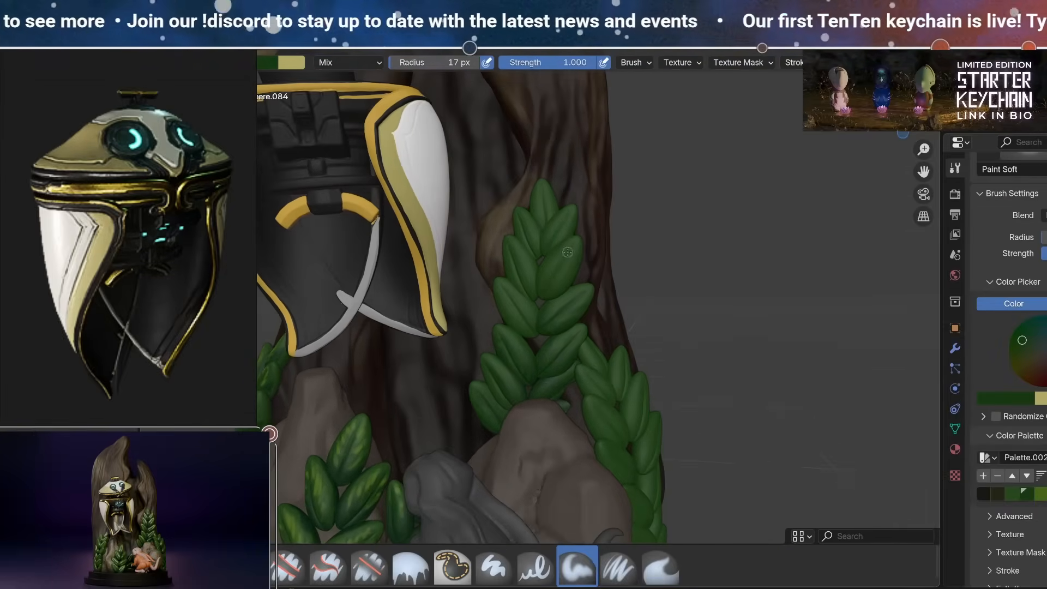
pyautogui.moveTo(503, 284); pyautogui.dragTo(548, 311, button='middle')
pyautogui.moveTo(526, 256); pyautogui.dragTo(510, 354, button='middle')
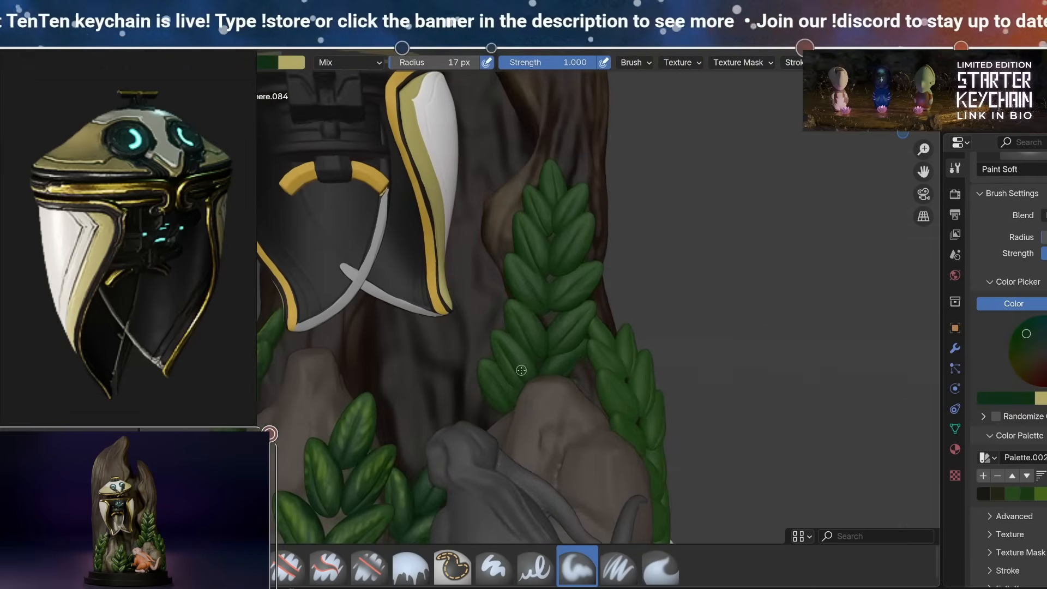
pyautogui.moveTo(585, 322)
pyautogui.mouseDown(button='middle')
pyautogui.moveTo(538, 390)
pyautogui.moveTo(580, 283)
pyautogui.moveTo(549, 333)
pyautogui.moveTo(553, 236)
pyautogui.moveTo(549, 276)
pyautogui.moveTo(573, 286)
pyautogui.moveTo(502, 268)
pyautogui.mouseUp(button='middle')
# Paint light green streaks on the leaves of the plant climbing behind the rat's rock.
pyautogui.click(1041, 494)
pyautogui.moveTo(491, 355)
pyautogui.mouseDown(button='middle')
pyautogui.moveTo(512, 369)
pyautogui.moveTo(519, 346)
pyautogui.moveTo(521, 362)
pyautogui.mouseUp(button='middle')
pyautogui.moveTo(521, 363); pyautogui.dragTo(525, 353)
pyautogui.moveTo(526, 353); pyautogui.dragTo(528, 366, button='middle')
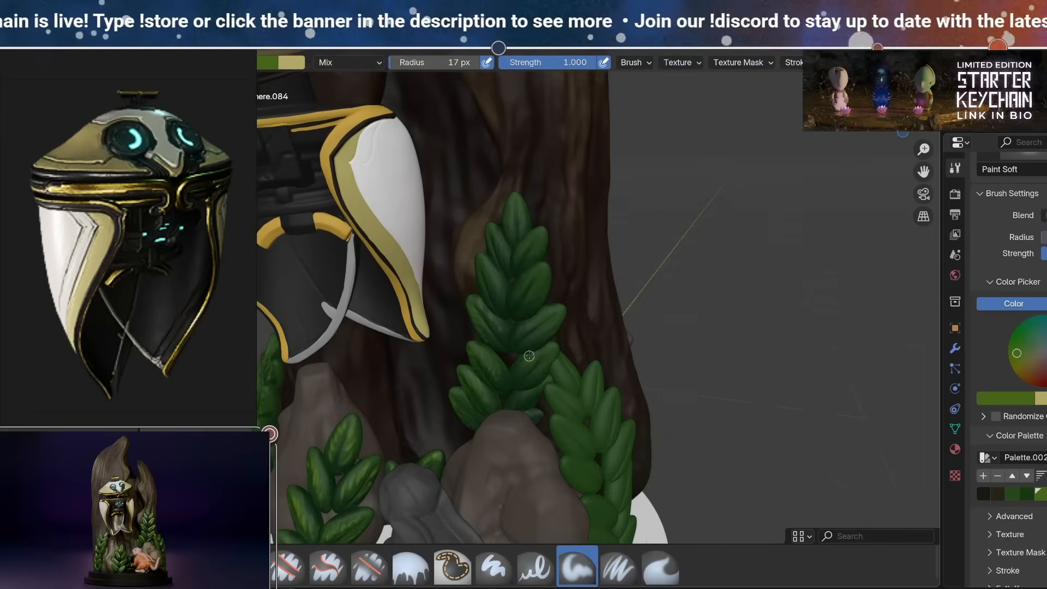
# Add yellow-green highlights to the leaves of the plant climbing behind the rat's rock.
pyautogui.moveTo(558, 283)
pyautogui.mouseDown(button='middle')
pyautogui.moveTo(582, 291)
pyautogui.moveTo(537, 311)
pyautogui.moveTo(527, 294)
pyautogui.moveTo(556, 267)
pyautogui.mouseUp(button='middle')
pyautogui.click(1046, 494)
pyautogui.moveTo(513, 413); pyautogui.dragTo(557, 343, button='middle')
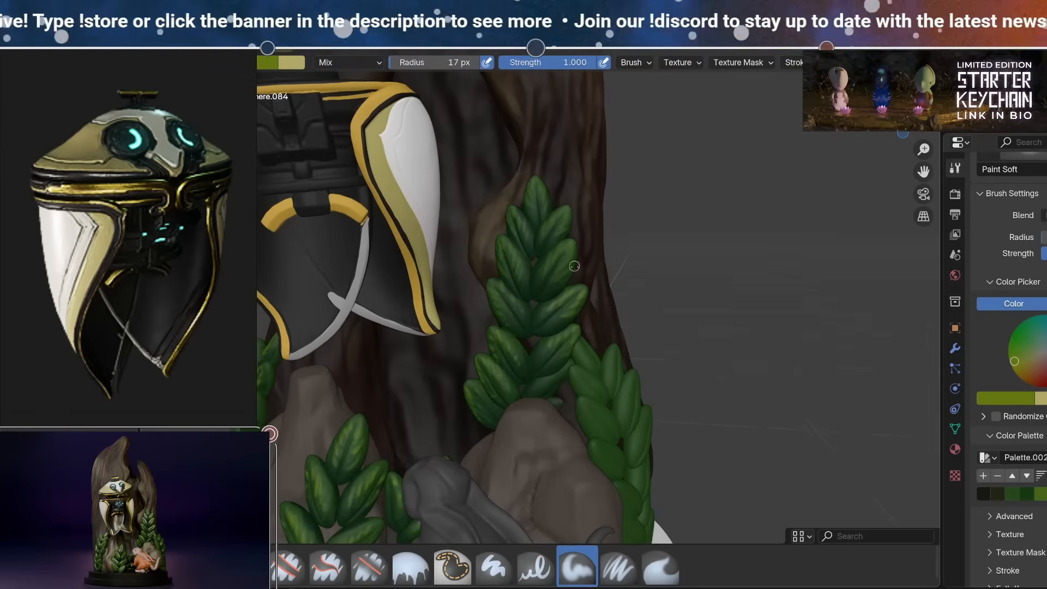
pyautogui.moveTo(628, 276)
pyautogui.mouseDown(button='middle')
pyautogui.moveTo(599, 287)
pyautogui.moveTo(632, 294)
pyautogui.mouseUp(button='middle')
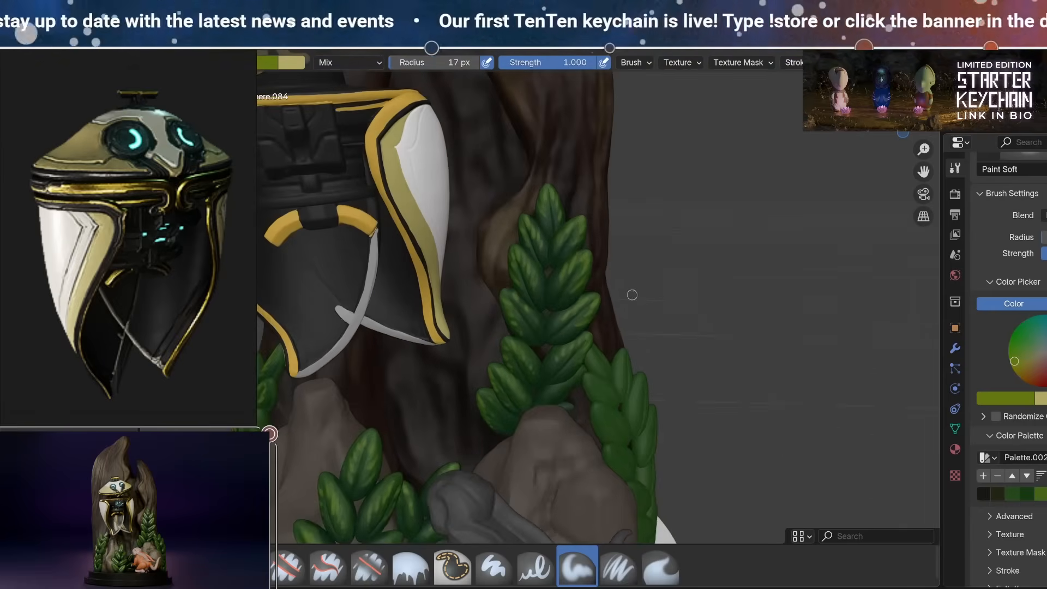
# Switch texture painting to the remaining plain plant beside the rat's rock and shade its leaves with dark green.
pyautogui.hotkey('ctrl', 'pageup')
pyautogui.click(564, 368)
pyautogui.hotkey('ctrl', 'pagedown')
pyautogui.hotkey('ctrl', 'pageup')
pyautogui.hotkey('ctrl', 'pagedown')
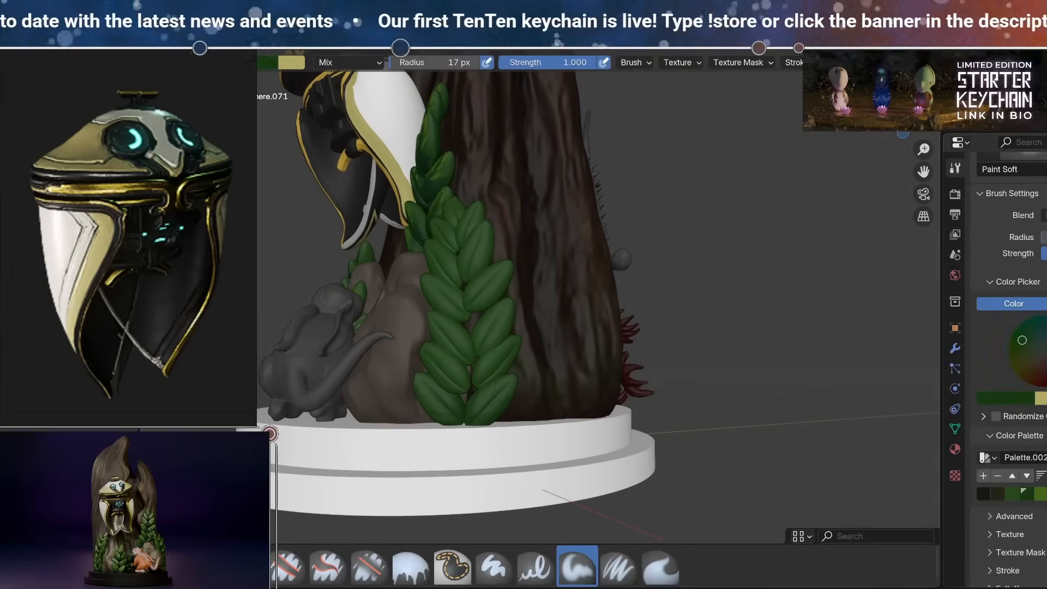
pyautogui.moveTo(465, 345)
pyautogui.mouseDown(button='middle')
pyautogui.moveTo(494, 394)
pyautogui.moveTo(457, 368)
pyautogui.mouseUp(button='middle')
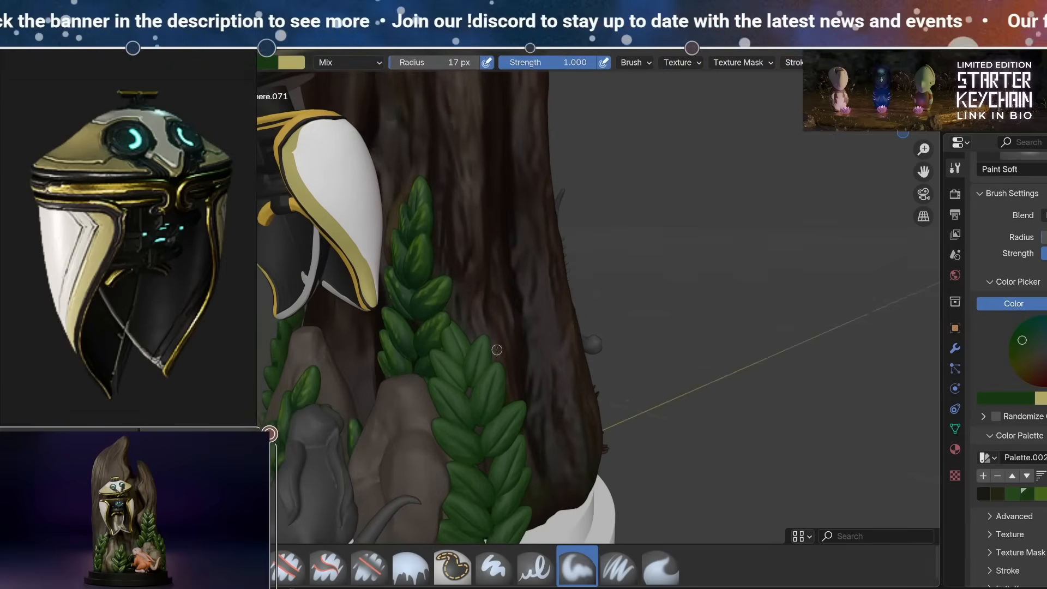
pyautogui.keyDown('shift'); pyautogui.moveTo(478, 395); pyautogui.dragTo(482, 290, button='middle'); pyautogui.keyUp('shift')
# Deepen the shadows on the side plant's leaves with a darker bluish green at 17 px.
pyautogui.moveTo(518, 311); pyautogui.dragTo(437, 297, button='middle')
pyautogui.hotkey('shift', 'x')
pyautogui.moveTo(529, 392)
pyautogui.mouseDown(button='middle')
pyautogui.moveTo(519, 374)
pyautogui.moveTo(598, 391)
pyautogui.mouseUp(button='middle')
pyautogui.moveTo(470, 420)
pyautogui.mouseDown(button='middle')
pyautogui.moveTo(450, 395)
pyautogui.moveTo(464, 369)
pyautogui.mouseUp(button='middle')
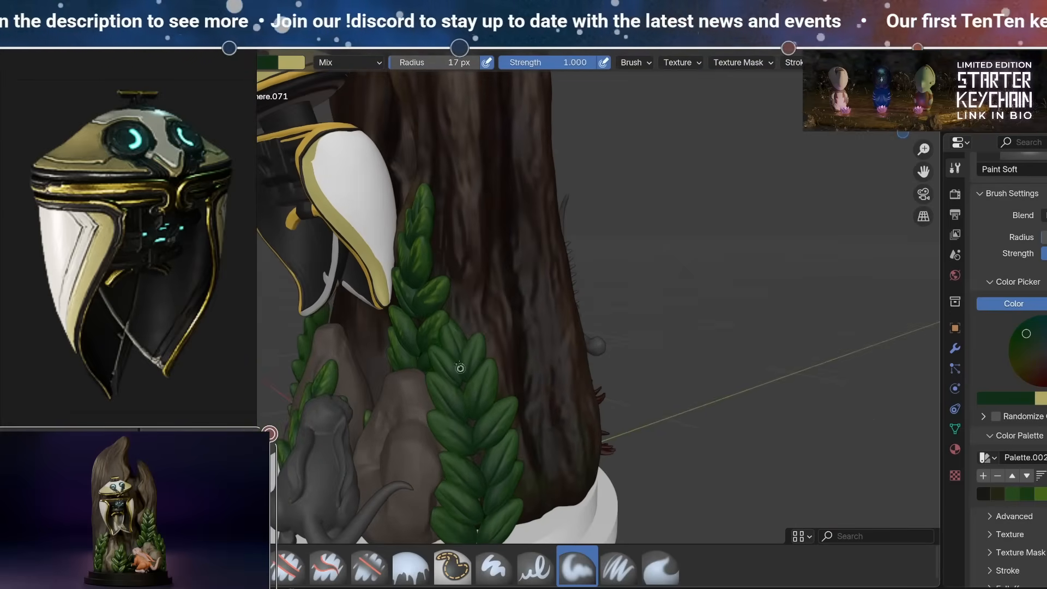
# Paint lighter green and yellow-green streaks over the side plant's leaves.
pyautogui.moveTo(452, 333); pyautogui.dragTo(682, 485, button='middle')
pyautogui.moveTo(461, 391)
pyautogui.mouseDown(button='middle')
pyautogui.moveTo(387, 368)
pyautogui.moveTo(440, 390)
pyautogui.moveTo(496, 352)
pyautogui.moveTo(485, 383)
pyautogui.mouseUp(button='middle')
pyautogui.moveTo(437, 294)
pyautogui.mouseDown(button='middle')
pyautogui.moveTo(478, 282)
pyautogui.moveTo(525, 344)
pyautogui.moveTo(433, 424)
pyautogui.moveTo(513, 281)
pyautogui.mouseUp(button='middle')
pyautogui.scroll(-6, 480, 255)
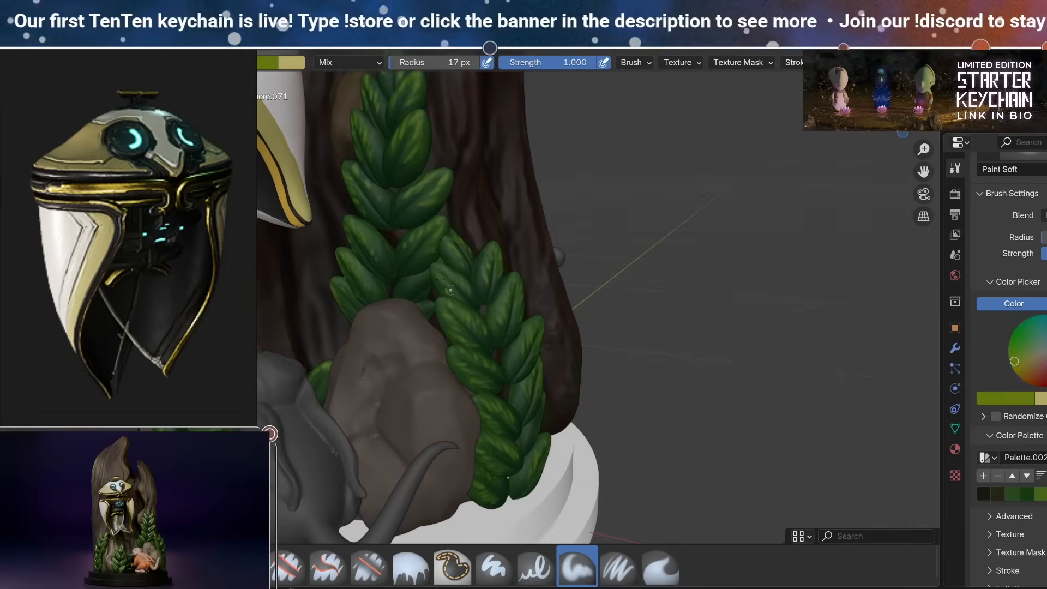
# Switch texture painting to the brown rocks at the figurine's base and pick a green from the palette.
pyautogui.moveTo(604, 348); pyautogui.dragTo(649, 322, button='middle')
pyautogui.hotkey('ctrl', 'Tab')
pyautogui.click(488, 439)
pyautogui.hotkey('ctrl', 'Tab')
pyautogui.moveTo(469, 311); pyautogui.dragTo(551, 295, button='middle')
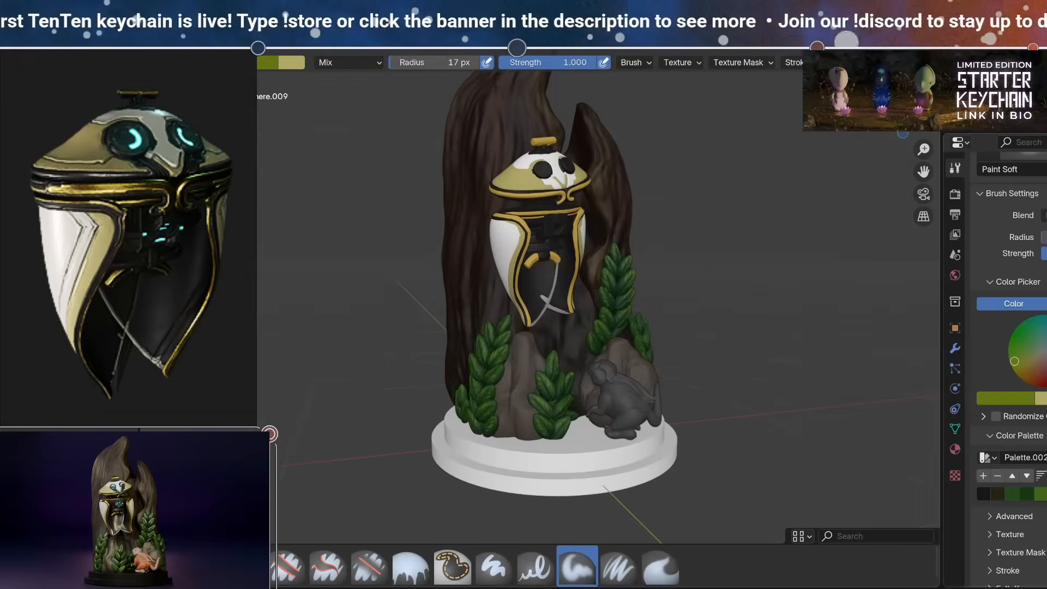
pyautogui.click(1013, 494)
pyautogui.scroll(3, 545, 393)
pyautogui.moveTo(545, 382)
pyautogui.mouseDown(button='middle')
pyautogui.moveTo(523, 352)
pyautogui.moveTo(548, 349)
pyautogui.mouseUp(button='middle')
pyautogui.moveTo(548, 350)
pyautogui.keyDown('shift'); pyautogui.mouseDown(button='middle')
pyautogui.moveTo(597, 401)
pyautogui.moveTo(615, 388)
pyautogui.mouseUp(button='middle'); pyautogui.keyUp('shift')
# Paint tan highlights on the front rock's ridges and dark brown into its recesses with a 31 px soft brush.
pyautogui.moveTo(548, 394)
pyautogui.mouseDown(button='middle')
pyautogui.moveTo(611, 371)
pyautogui.moveTo(533, 358)
pyautogui.moveTo(595, 343)
pyautogui.moveTo(538, 371)
pyautogui.moveTo(578, 439)
pyautogui.moveTo(556, 329)
pyautogui.moveTo(528, 374)
pyautogui.moveTo(507, 361)
pyautogui.moveTo(557, 327)
pyautogui.moveTo(526, 384)
pyautogui.mouseUp(button='middle')
pyautogui.hotkey('shift', 'x')
pyautogui.hotkey('shift', 'x')
pyautogui.moveTo(557, 455); pyautogui.dragTo(588, 406, button='middle')
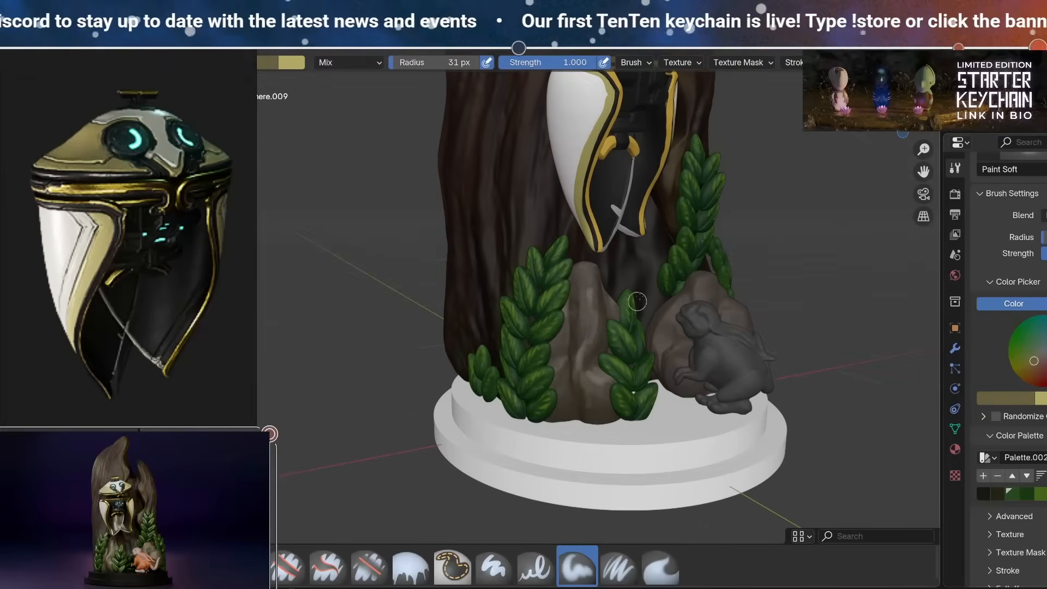
pyautogui.moveTo(632, 321)
pyautogui.mouseDown(button='middle')
pyautogui.moveTo(567, 330)
pyautogui.moveTo(638, 338)
pyautogui.moveTo(586, 389)
pyautogui.moveTo(516, 401)
pyautogui.moveTo(498, 364)
pyautogui.moveTo(567, 387)
pyautogui.moveTo(555, 375)
pyautogui.mouseUp(button='middle')
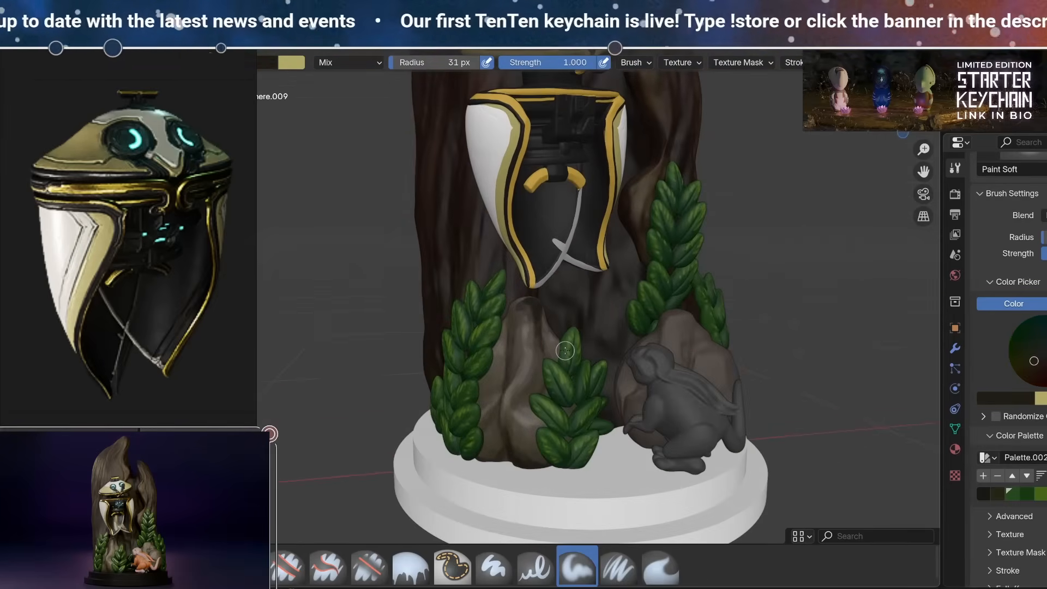
# Widen the image editor beside the 3D view and sample the rock's base brown from its texture.
pyautogui.moveTo(139, 344); pyautogui.dragTo(457, 336)
pyautogui.scroll(5, 309, 325)
pyautogui.hotkey('shift', 'x')
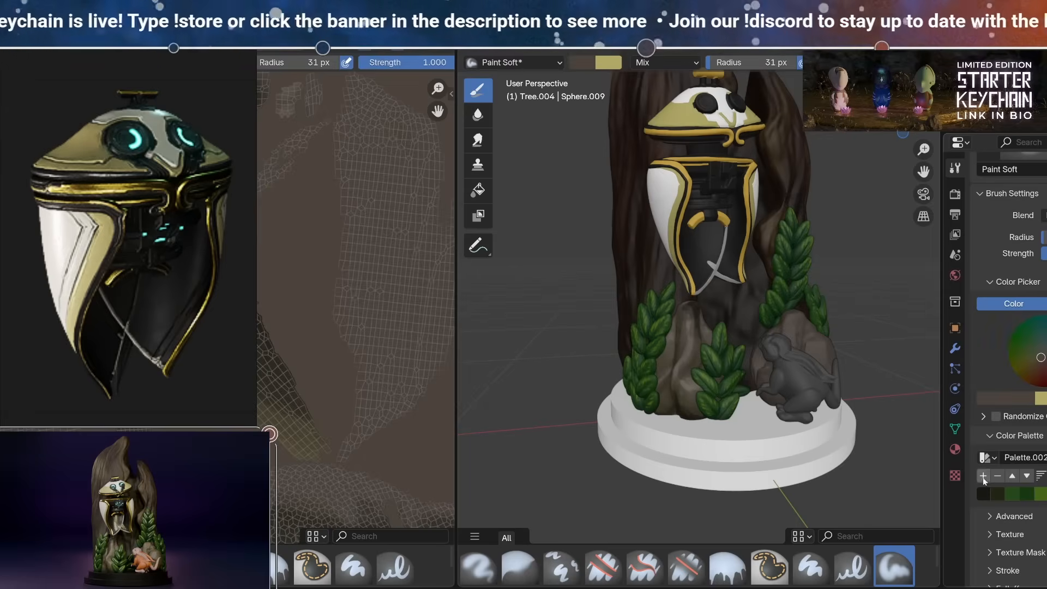
# Add the rock's tan and dark brown to the palette and enlarge the 3D view over the image editor.
pyautogui.click(302, 448)
pyautogui.click(291, 387)
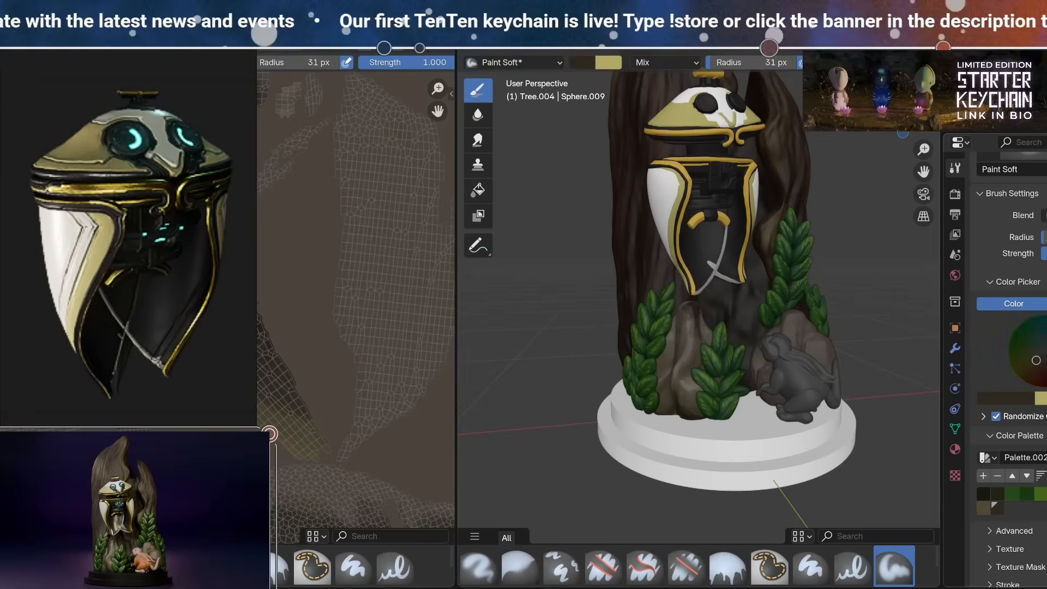
pyautogui.moveTo(456, 376); pyautogui.dragTo(89, 376)
# Paint a dark mossy green onto the front rock's edge beside the plant and add that green to the palette.
pyautogui.scroll(-5, 404, 393)
pyautogui.moveTo(469, 384); pyautogui.dragTo(436, 379, button='middle')
pyautogui.scroll(4, 562, 358)
pyautogui.scroll(2, 562, 358)
pyautogui.keyDown('shift'); pyautogui.moveTo(562, 357); pyautogui.dragTo(808, 190, button='middle'); pyautogui.keyUp('shift')
pyautogui.moveTo(676, 251); pyautogui.dragTo(662, 283, button='middle')
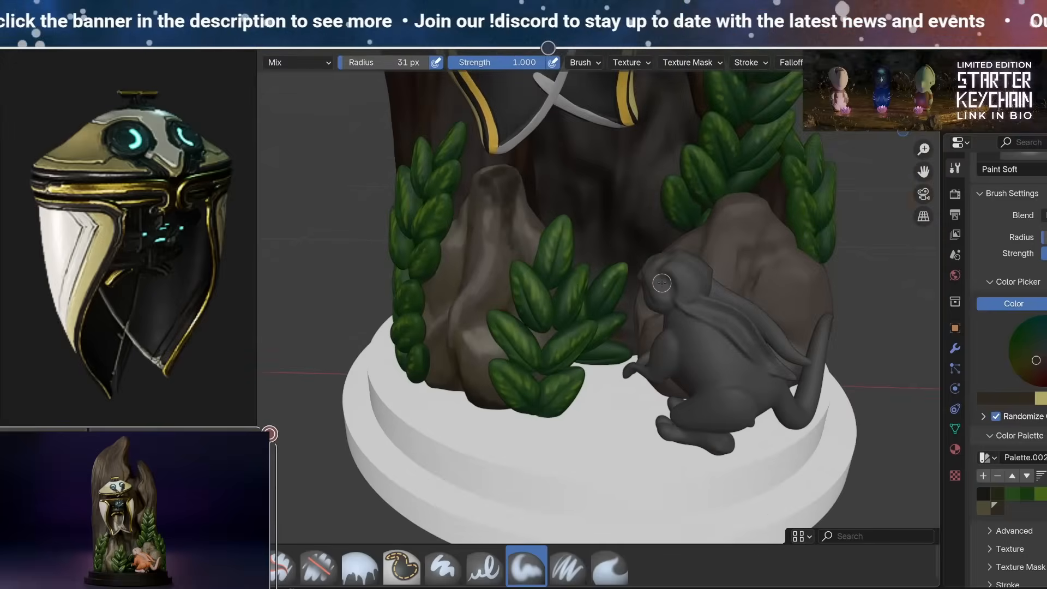
pyautogui.moveTo(537, 429); pyautogui.dragTo(550, 388, button='middle')
pyautogui.moveTo(507, 259); pyautogui.dragTo(496, 301, button='middle')
pyautogui.moveTo(649, 406); pyautogui.dragTo(514, 311, button='middle')
pyautogui.scroll(4, 521, 298)
pyautogui.scroll(-4, 537, 330)
pyautogui.moveTo(518, 347); pyautogui.dragTo(606, 324, button='middle')
pyautogui.moveTo(472, 246); pyautogui.dragTo(434, 281, button='middle')
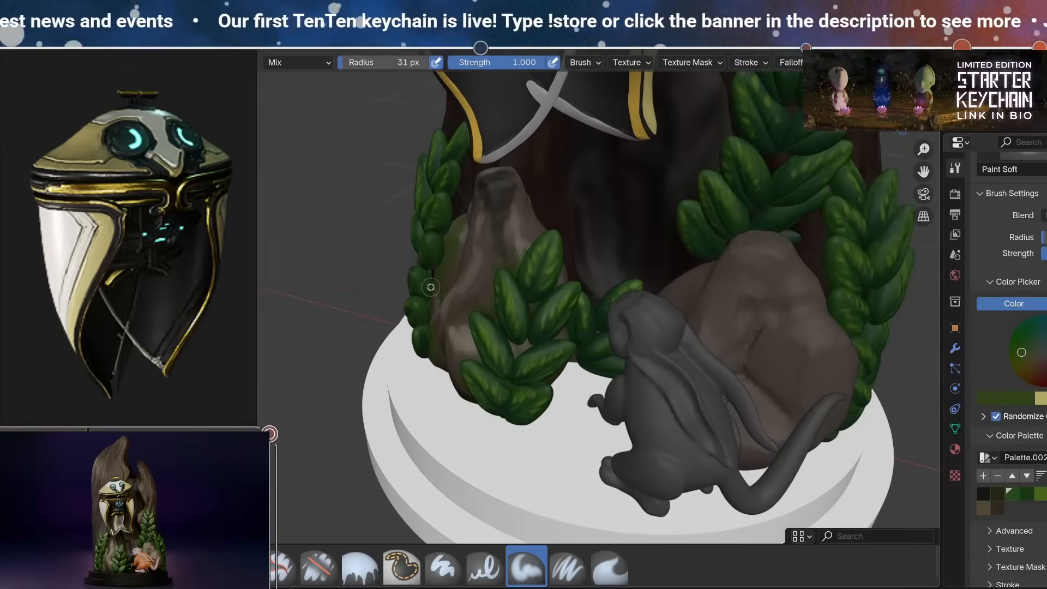
pyautogui.moveTo(420, 394); pyautogui.dragTo(502, 381, button='middle')
pyautogui.moveTo(617, 327); pyautogui.dragTo(553, 362, button='middle')
pyautogui.click(984, 476)
# Paint tan highlights, dark brown recesses and mossy shading on the rock behind the rat.
pyautogui.moveTo(541, 397)
pyautogui.mouseDown(button='middle')
pyautogui.moveTo(493, 284)
pyautogui.moveTo(385, 292)
pyautogui.mouseUp(button='middle')
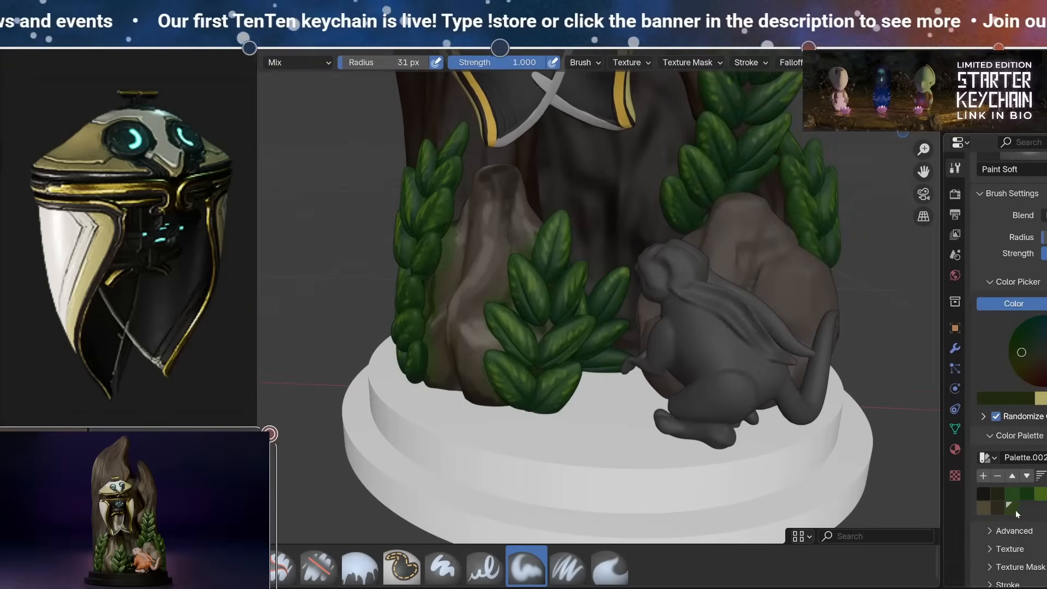
pyautogui.moveTo(742, 313)
pyautogui.mouseDown(button='middle')
pyautogui.moveTo(758, 332)
pyautogui.moveTo(599, 313)
pyautogui.mouseUp(button='middle')
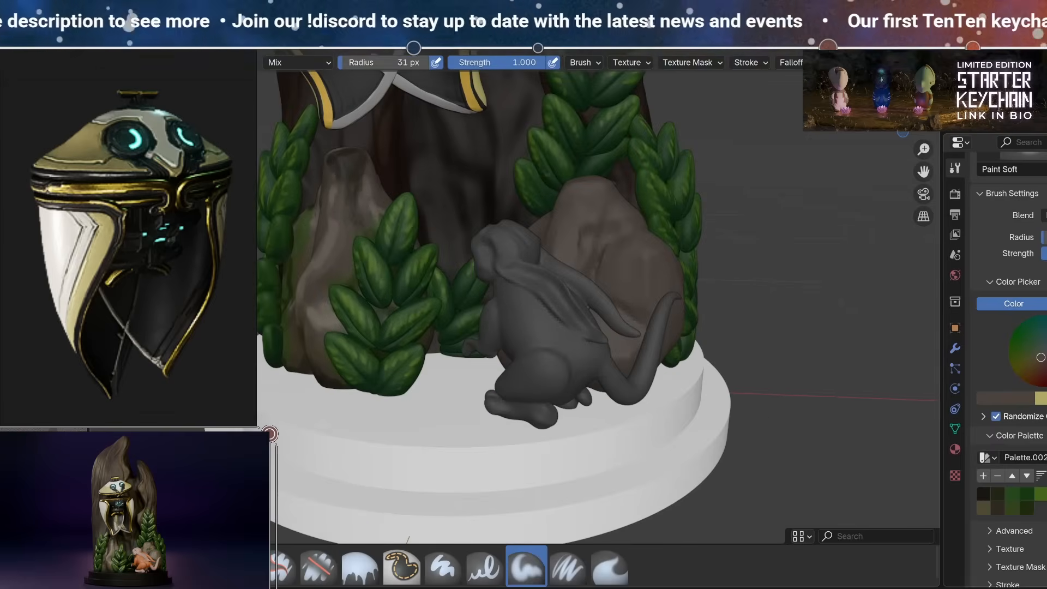
pyautogui.click(995, 510)
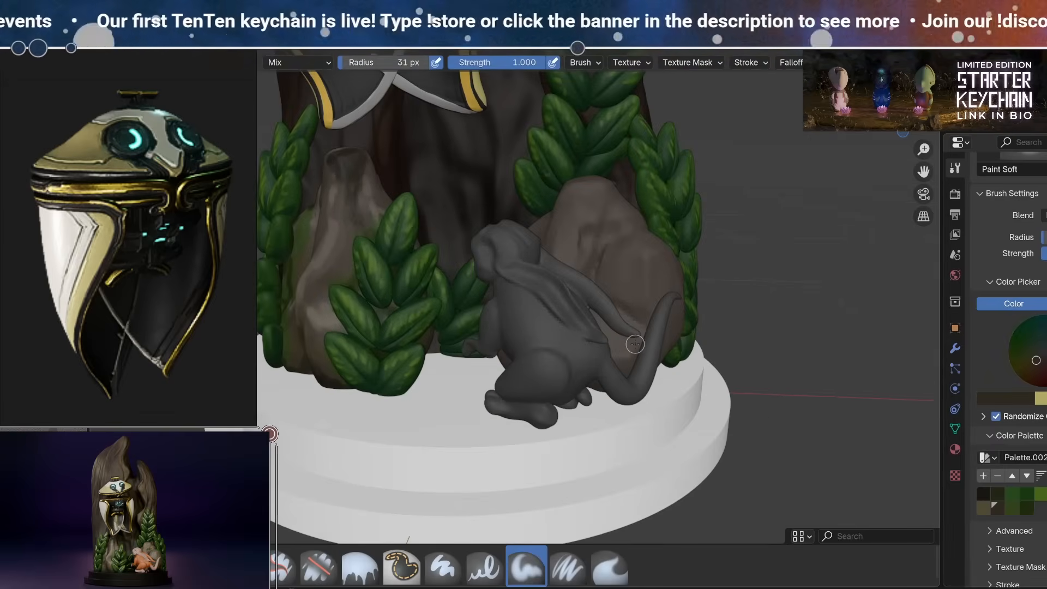
pyautogui.moveTo(720, 223)
pyautogui.mouseDown(button='middle')
pyautogui.moveTo(527, 319)
pyautogui.moveTo(506, 309)
pyautogui.moveTo(493, 269)
pyautogui.moveTo(515, 223)
pyautogui.moveTo(587, 227)
pyautogui.moveTo(598, 379)
pyautogui.mouseUp(button='middle')
pyautogui.moveTo(659, 378)
pyautogui.mouseDown(button='middle')
pyautogui.moveTo(615, 257)
pyautogui.moveTo(577, 343)
pyautogui.moveTo(619, 262)
pyautogui.moveTo(590, 432)
pyautogui.moveTo(555, 284)
pyautogui.moveTo(617, 274)
pyautogui.moveTo(568, 236)
pyautogui.moveTo(532, 322)
pyautogui.moveTo(557, 302)
pyautogui.moveTo(505, 329)
pyautogui.moveTo(532, 327)
pyautogui.moveTo(479, 261)
pyautogui.moveTo(571, 269)
pyautogui.moveTo(623, 149)
pyautogui.moveTo(627, 276)
pyautogui.moveTo(570, 276)
pyautogui.moveTo(560, 241)
pyautogui.moveTo(634, 301)
pyautogui.moveTo(600, 294)
pyautogui.moveTo(535, 317)
pyautogui.moveTo(588, 297)
pyautogui.moveTo(560, 304)
pyautogui.moveTo(545, 377)
pyautogui.moveTo(519, 351)
pyautogui.moveTo(482, 262)
pyautogui.moveTo(494, 253)
pyautogui.moveTo(596, 362)
pyautogui.moveTo(633, 326)
pyautogui.moveTo(530, 389)
pyautogui.moveTo(616, 382)
pyautogui.moveTo(542, 236)
pyautogui.moveTo(486, 297)
pyautogui.moveTo(510, 305)
pyautogui.mouseUp(button='middle')
pyautogui.moveTo(524, 342)
pyautogui.mouseDown(button='middle')
pyautogui.moveTo(568, 276)
pyautogui.moveTo(546, 262)
pyautogui.moveTo(794, 243)
pyautogui.moveTo(644, 273)
pyautogui.moveTo(523, 355)
pyautogui.moveTo(607, 307)
pyautogui.moveTo(554, 290)
pyautogui.moveTo(598, 332)
pyautogui.moveTo(626, 334)
pyautogui.moveTo(581, 322)
pyautogui.mouseUp(button='middle')
pyautogui.scroll(-4, 598, 332)
# Switch texture painting to the rat and bring its caged-creature reference picture into view.
pyautogui.hotkey('ctrl', 'pageup')
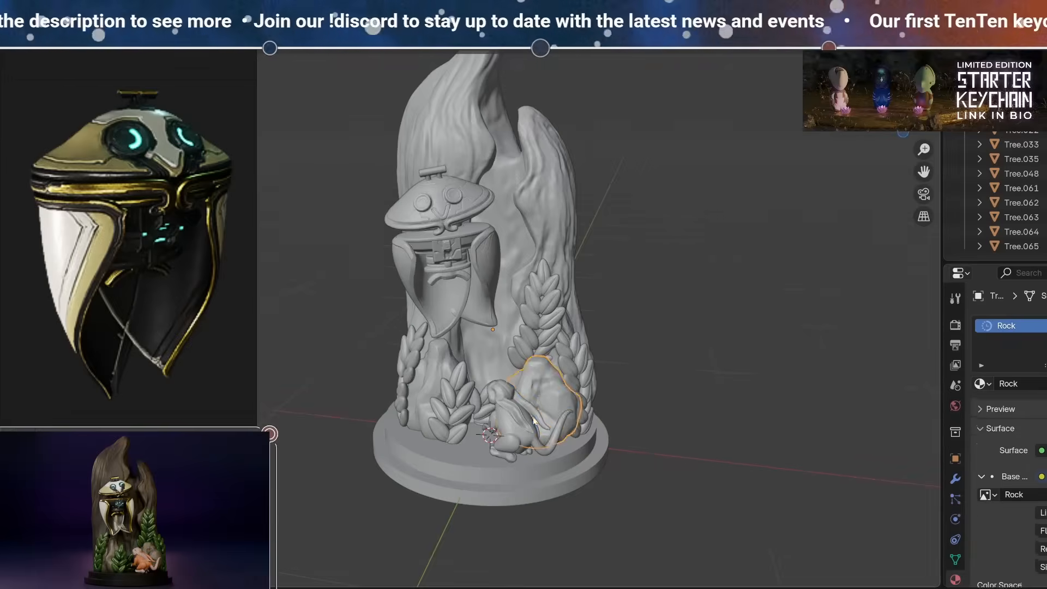
pyautogui.click(508, 431)
pyautogui.hotkey('ctrl', 'pagedown')
pyautogui.scroll(-6, 128, 306)
pyautogui.scroll(8, 109, 338)
pyautogui.hotkey('ctrl', 'pageup')
pyautogui.hotkey('ctrl', 'pagedown')
pyautogui.hotkey('ctrl', 'pageup')
pyautogui.hotkey('ctrl', 'pagedown')
# Create a new palette and add the rat's pale pink skin colour sampled from the reference picture.
pyautogui.click(988, 458)
pyautogui.click(996, 477)
pyautogui.press('e')
pyautogui.click(69, 257)
pyautogui.press('e')
pyautogui.click(199, 83)
pyautogui.click(984, 476)
# Flood the whole rat with the pale pink using the fill brush and return to the Paint Soft brush.
pyautogui.click(360, 566)
pyautogui.click(540, 445)
pyautogui.click(527, 566)
pyautogui.click(1005, 399)
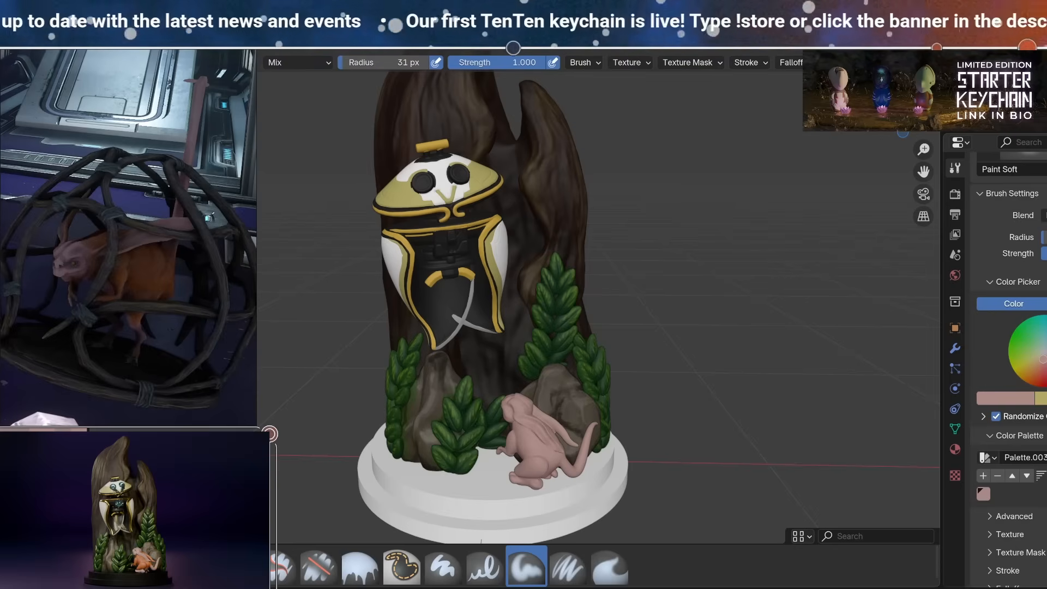
# Add darker mauve pinks to the palette and paint them over the rat's ears, feet and tail.
pyautogui.click(986, 476)
pyautogui.scroll(5, 524, 491)
pyautogui.moveTo(507, 306); pyautogui.dragTo(493, 366, button='middle')
pyautogui.moveTo(478, 331); pyautogui.dragTo(535, 300, button='middle')
pyautogui.moveTo(489, 363); pyautogui.dragTo(386, 357, button='middle')
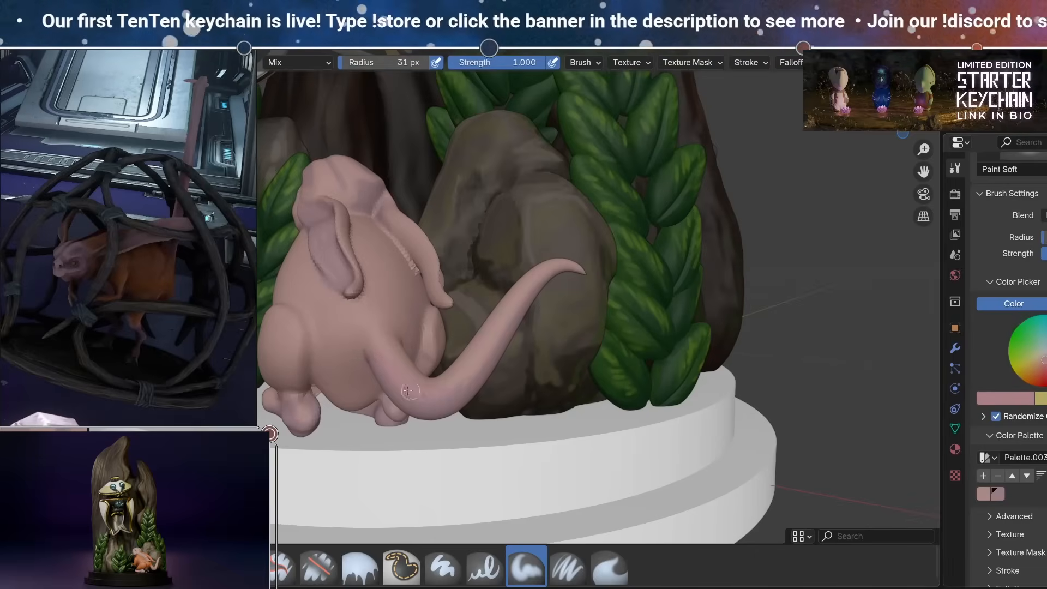
pyautogui.moveTo(538, 283); pyautogui.dragTo(500, 270, button='middle')
pyautogui.moveTo(503, 354); pyautogui.dragTo(396, 510, button='middle')
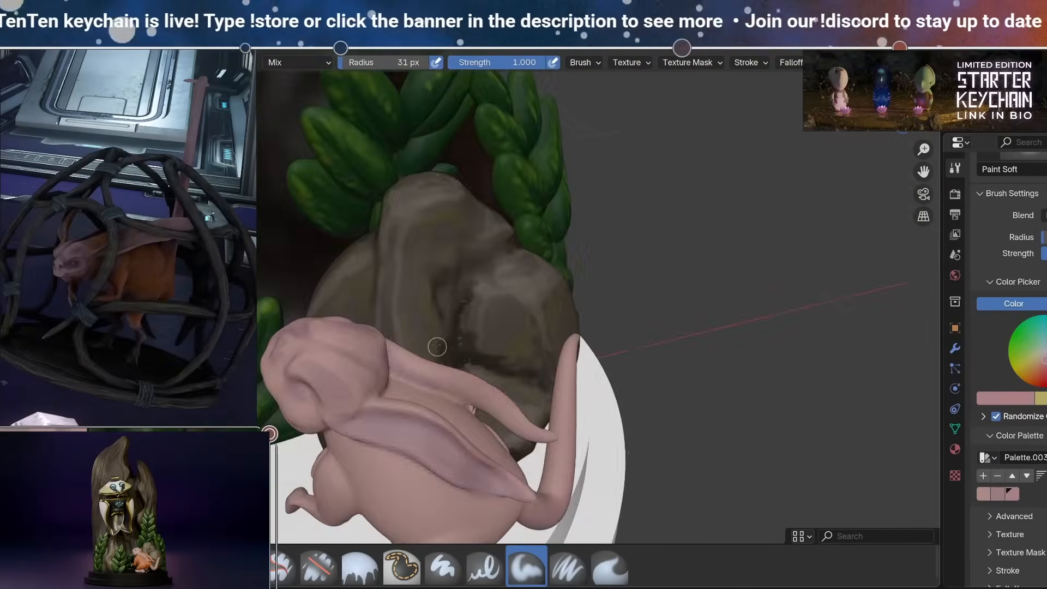
pyautogui.moveTo(380, 376); pyautogui.dragTo(436, 267, button='middle')
# Add an orange to the palette and paint it over the rat's arms, back and thighs.
pyautogui.moveTo(1045, 361); pyautogui.dragTo(1037, 374)
pyautogui.click(984, 476)
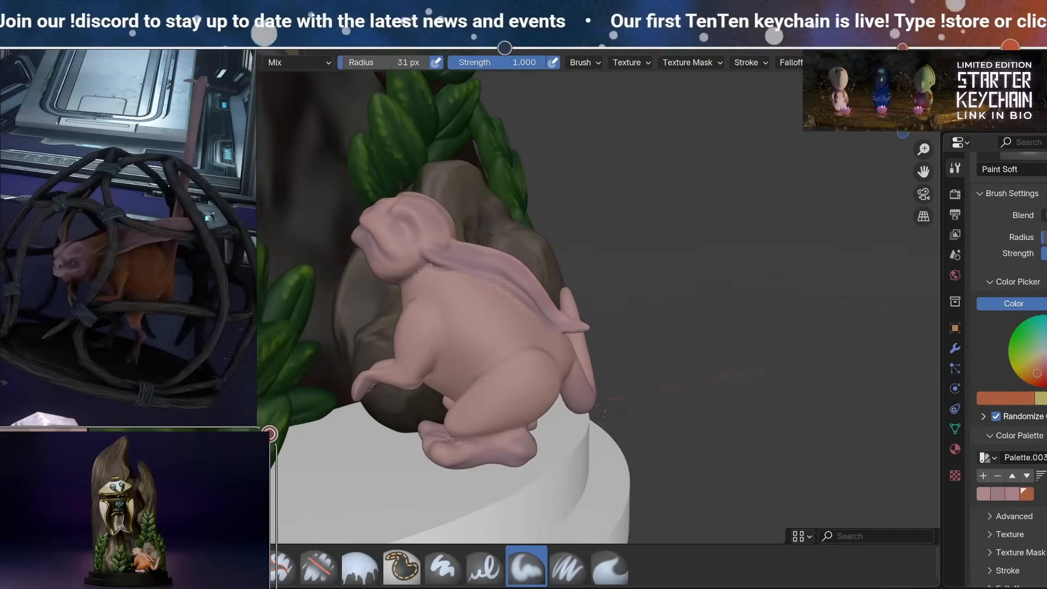
pyautogui.moveTo(605, 414); pyautogui.dragTo(524, 453, button='middle')
pyautogui.moveTo(445, 433); pyautogui.dragTo(473, 441)
pyautogui.moveTo(474, 441)
pyautogui.mouseDown(button='middle')
pyautogui.moveTo(533, 296)
pyautogui.moveTo(562, 289)
pyautogui.mouseUp(button='middle')
pyautogui.moveTo(505, 270); pyautogui.dragTo(436, 289)
pyautogui.moveTo(436, 290)
pyautogui.mouseDown(button='middle')
pyautogui.moveTo(638, 460)
pyautogui.moveTo(537, 357)
pyautogui.moveTo(618, 347)
pyautogui.moveTo(581, 320)
pyautogui.mouseUp(button='middle')
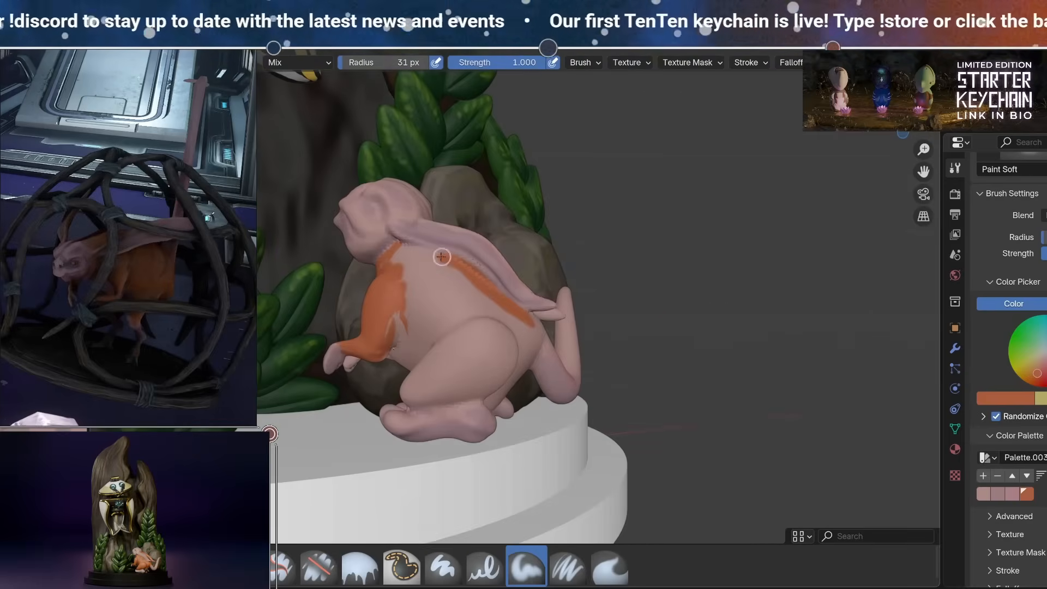
pyautogui.moveTo(458, 272); pyautogui.dragTo(448, 353, button='middle')
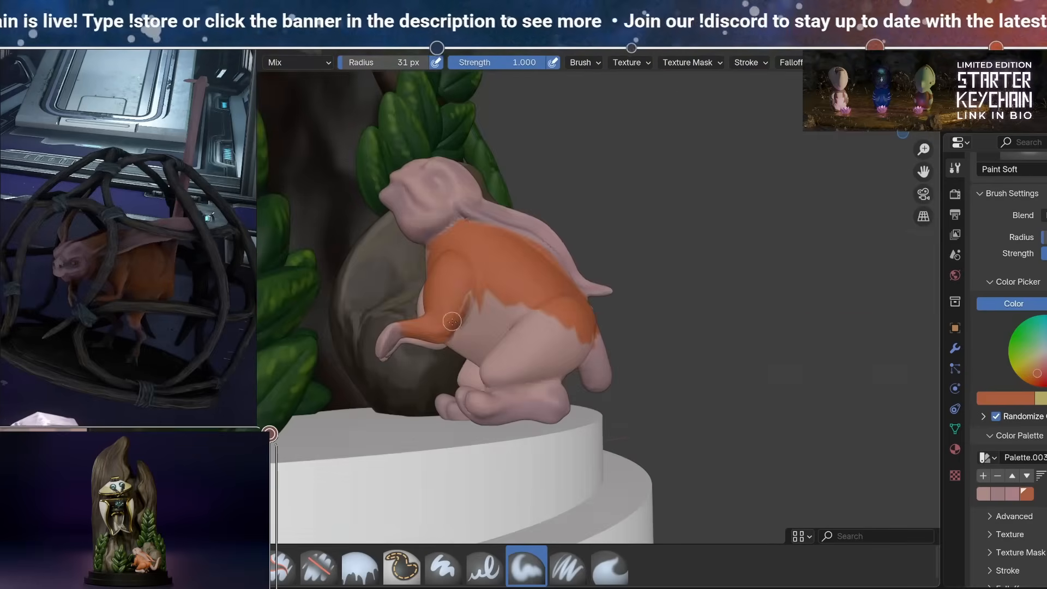
pyautogui.moveTo(473, 297); pyautogui.dragTo(442, 334, button='middle')
pyautogui.moveTo(556, 404); pyautogui.dragTo(419, 330, button='middle')
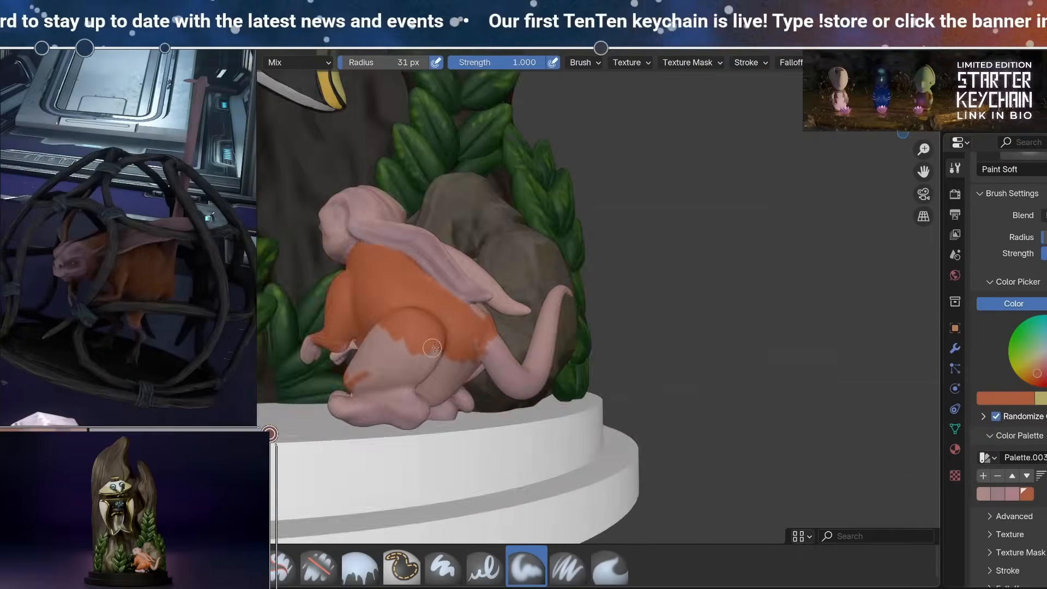
# Cover the rest of the rat's body and legs with orange using an 18 px brush.
pyautogui.moveTo(600, 354)
pyautogui.mouseDown(button='middle')
pyautogui.moveTo(626, 206)
pyautogui.moveTo(383, 226)
pyautogui.mouseUp(button='middle')
pyautogui.moveTo(383, 235); pyautogui.dragTo(382, 305)
pyautogui.moveTo(382, 306)
pyautogui.mouseDown(button='middle')
pyautogui.moveTo(436, 218)
pyautogui.moveTo(382, 306)
pyautogui.moveTo(350, 273)
pyautogui.moveTo(403, 246)
pyautogui.mouseUp(button='middle')
pyautogui.moveTo(403, 246); pyautogui.dragTo(384, 278)
pyautogui.moveTo(384, 278)
pyautogui.mouseDown(button='middle')
pyautogui.moveTo(433, 321)
pyautogui.moveTo(444, 422)
pyautogui.moveTo(611, 286)
pyautogui.mouseUp(button='middle')
pyautogui.hotkey('shift', 'x')
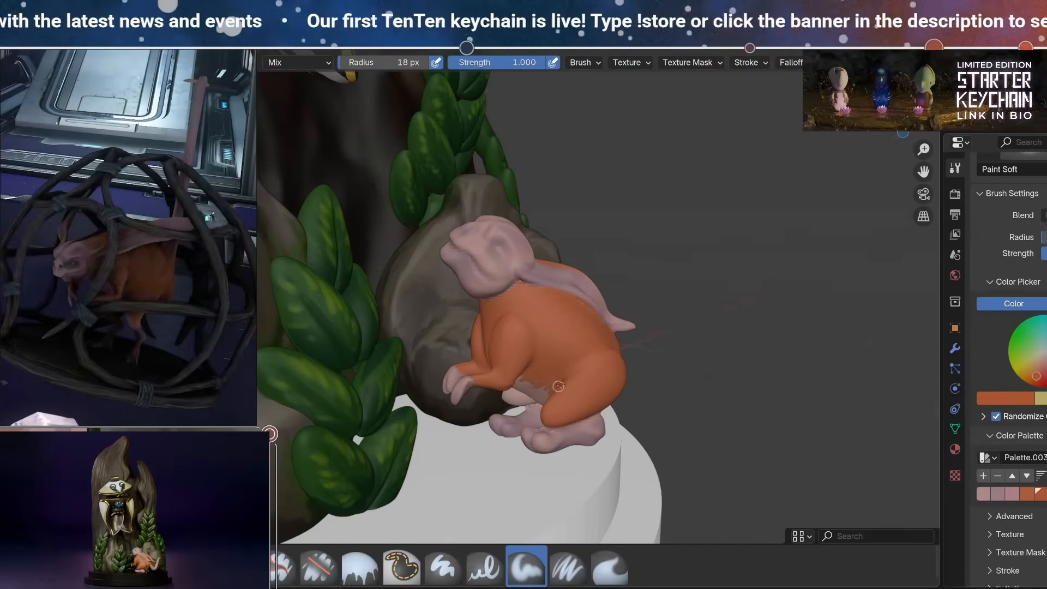
# Paint yellow-orange fur streaks over the rat's back, shoulder and thigh.
pyautogui.moveTo(531, 288)
pyautogui.mouseDown(button='middle')
pyautogui.moveTo(500, 375)
pyautogui.moveTo(520, 371)
pyautogui.moveTo(520, 324)
pyautogui.moveTo(482, 368)
pyautogui.moveTo(673, 452)
pyautogui.moveTo(552, 369)
pyautogui.moveTo(633, 363)
pyautogui.moveTo(506, 375)
pyautogui.mouseUp(button='middle')
pyautogui.moveTo(514, 321); pyautogui.dragTo(560, 330, button='middle')
pyautogui.scroll(3, 562, 337)
pyautogui.moveTo(524, 316)
pyautogui.mouseDown(button='middle')
pyautogui.moveTo(644, 311)
pyautogui.moveTo(463, 322)
pyautogui.mouseUp(button='middle')
pyautogui.moveTo(458, 289); pyautogui.dragTo(450, 349)
pyautogui.moveTo(502, 294); pyautogui.dragTo(447, 300, button='middle')
pyautogui.moveTo(442, 256); pyautogui.dragTo(589, 251, button='middle')
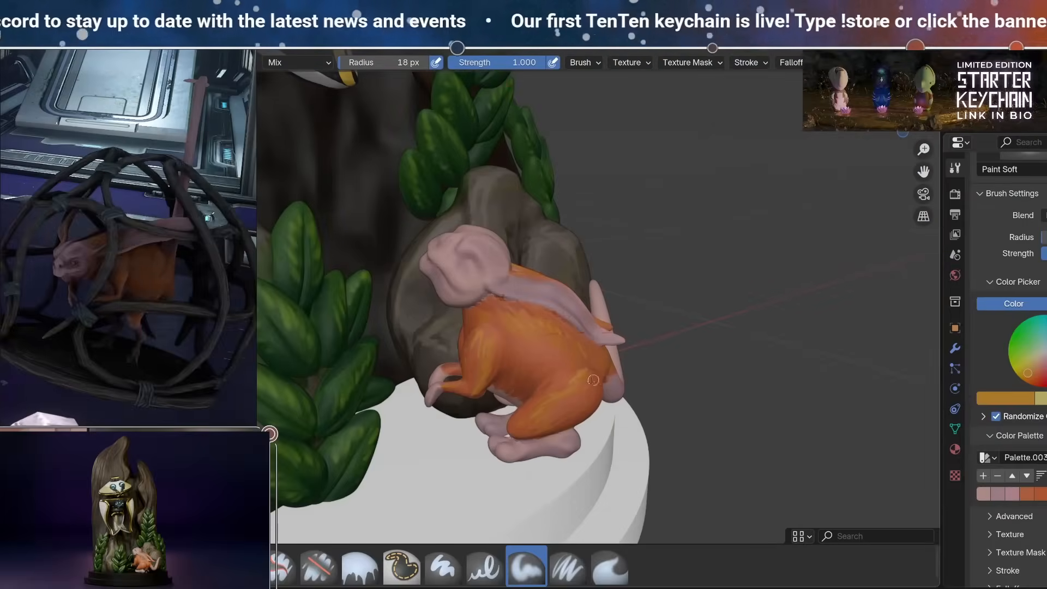
# Pick the mauve from the palette and shade the rat's bare pink skin with it.
pyautogui.moveTo(676, 297); pyautogui.dragTo(617, 293, button='middle')
pyautogui.click(998, 494)
pyautogui.moveTo(523, 382)
pyautogui.mouseDown(button='middle')
pyautogui.moveTo(595, 349)
pyautogui.moveTo(508, 360)
pyautogui.mouseUp(button='middle')
pyautogui.moveTo(487, 406)
pyautogui.mouseDown(button='middle')
pyautogui.moveTo(550, 382)
pyautogui.moveTo(483, 347)
pyautogui.moveTo(555, 274)
pyautogui.moveTo(677, 411)
pyautogui.moveTo(490, 407)
pyautogui.moveTo(511, 270)
pyautogui.moveTo(507, 305)
pyautogui.moveTo(491, 246)
pyautogui.moveTo(393, 311)
pyautogui.moveTo(382, 235)
pyautogui.mouseUp(button='middle')
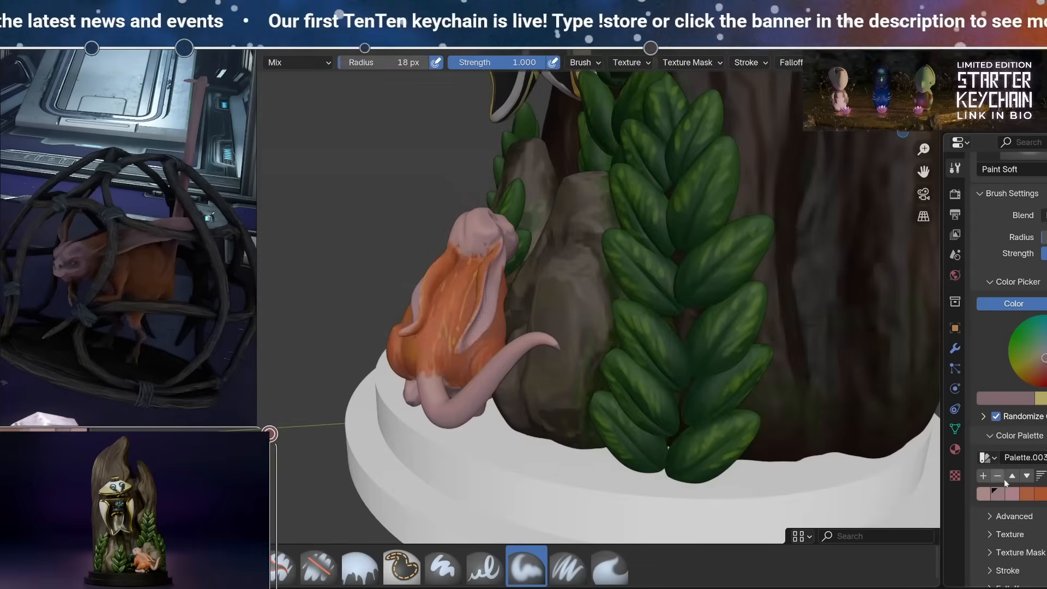
# Pick a muted brown and paint dark fur strokes across the rat's back and flank.
pyautogui.click(1001, 495)
pyautogui.click(1035, 360)
pyautogui.moveTo(1036, 361); pyautogui.dragTo(1036, 362)
pyautogui.moveTo(524, 328)
pyautogui.mouseDown(button='middle')
pyautogui.moveTo(491, 350)
pyautogui.moveTo(504, 273)
pyautogui.moveTo(519, 383)
pyautogui.moveTo(503, 273)
pyautogui.mouseUp(button='middle')
pyautogui.moveTo(682, 437); pyautogui.dragTo(507, 336, button='middle')
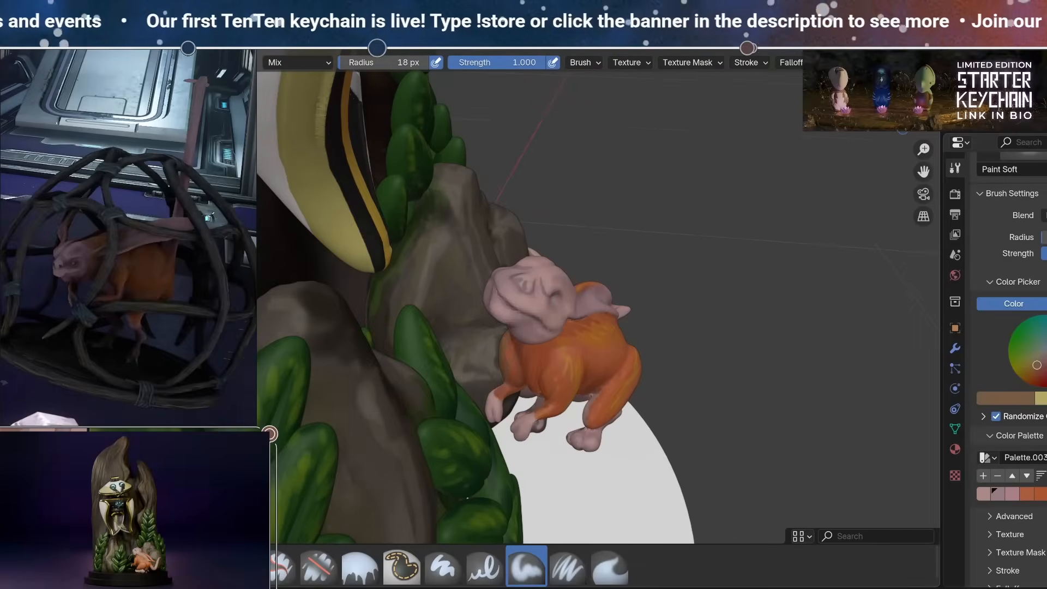
pyautogui.moveTo(508, 337)
pyautogui.mouseDown(button='middle')
pyautogui.moveTo(539, 197)
pyautogui.moveTo(494, 427)
pyautogui.moveTo(479, 352)
pyautogui.moveTo(562, 333)
pyautogui.moveTo(532, 319)
pyautogui.moveTo(475, 322)
pyautogui.moveTo(651, 318)
pyautogui.moveTo(660, 332)
pyautogui.moveTo(524, 322)
pyautogui.moveTo(655, 332)
pyautogui.mouseUp(button='middle')
pyautogui.scroll(3, 491, 273)
# Dab the secondary pale yellow onto the rat's eye and pick an olive green as the paint colour.
pyautogui.press('x')
pyautogui.click(461, 196)
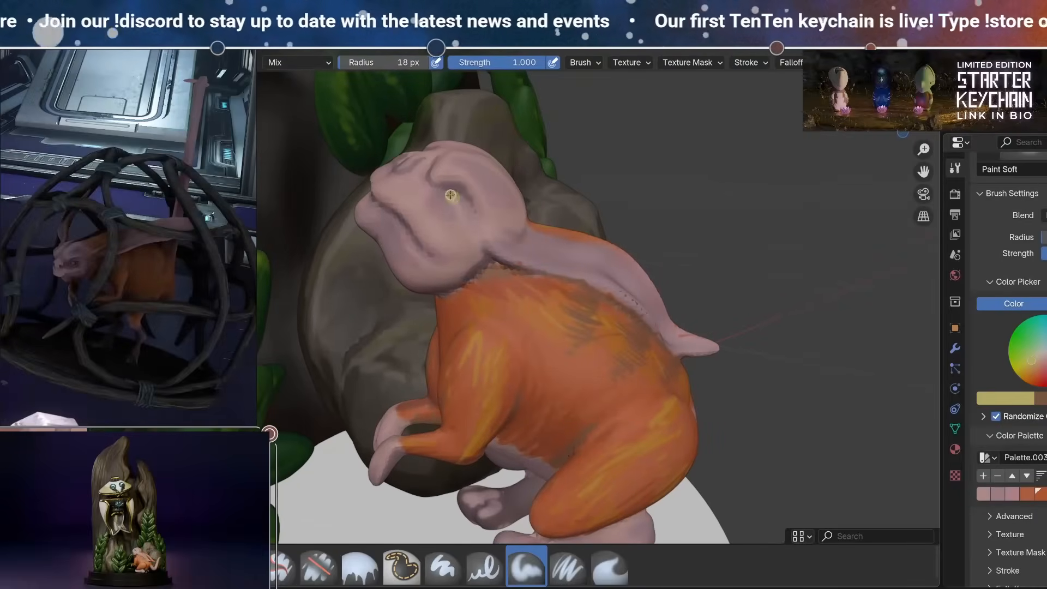
pyautogui.moveTo(461, 196); pyautogui.dragTo(477, 225, button='middle')
pyautogui.press('x')
pyautogui.moveTo(571, 179); pyautogui.dragTo(551, 177, button='middle')
pyautogui.click(1028, 356)
# Switch texture painting to the bone sword on the tree's back and bring the Boltace reference into view.
pyautogui.moveTo(678, 320); pyautogui.dragTo(662, 406, button='middle')
pyautogui.scroll(-4, 698, 400)
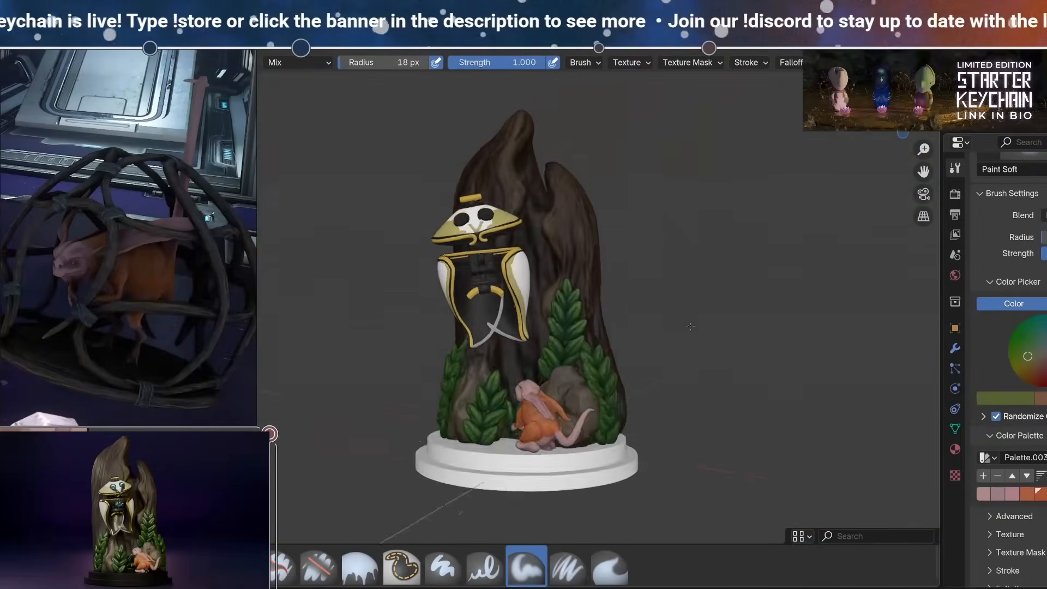
pyautogui.moveTo(678, 350); pyautogui.dragTo(463, 376, button='middle')
pyautogui.scroll(3, 643, 393)
pyautogui.hotkey('ctrl', 'pageup')
pyautogui.click(433, 375)
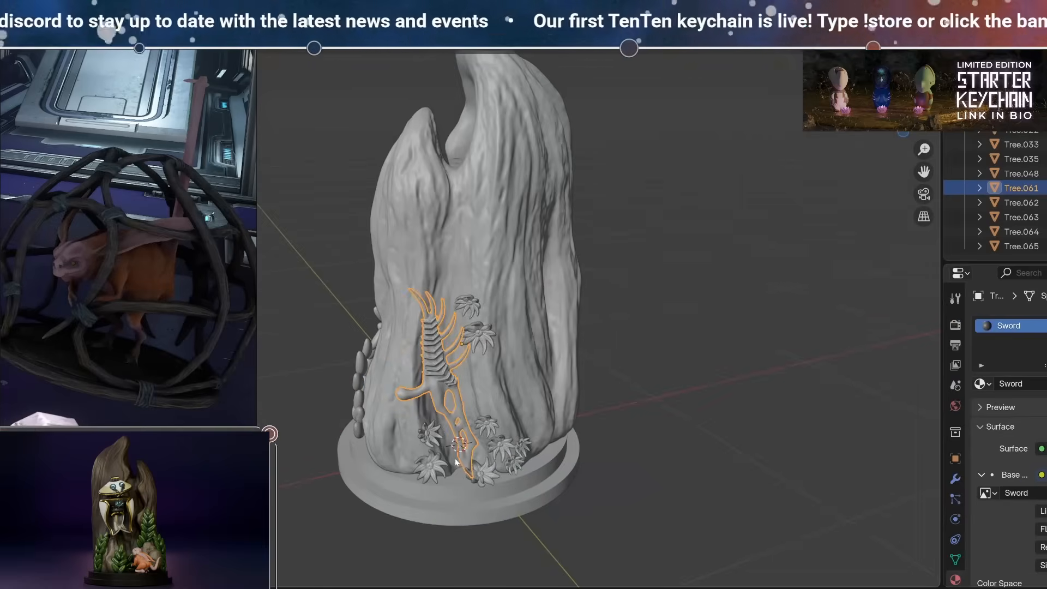
pyautogui.hotkey('ctrl', 'pagedown')
pyautogui.scroll(-5, 151, 252)
pyautogui.scroll(4, 151, 252)
pyautogui.moveTo(152, 252); pyautogui.dragTo(127, 245, button='middle')
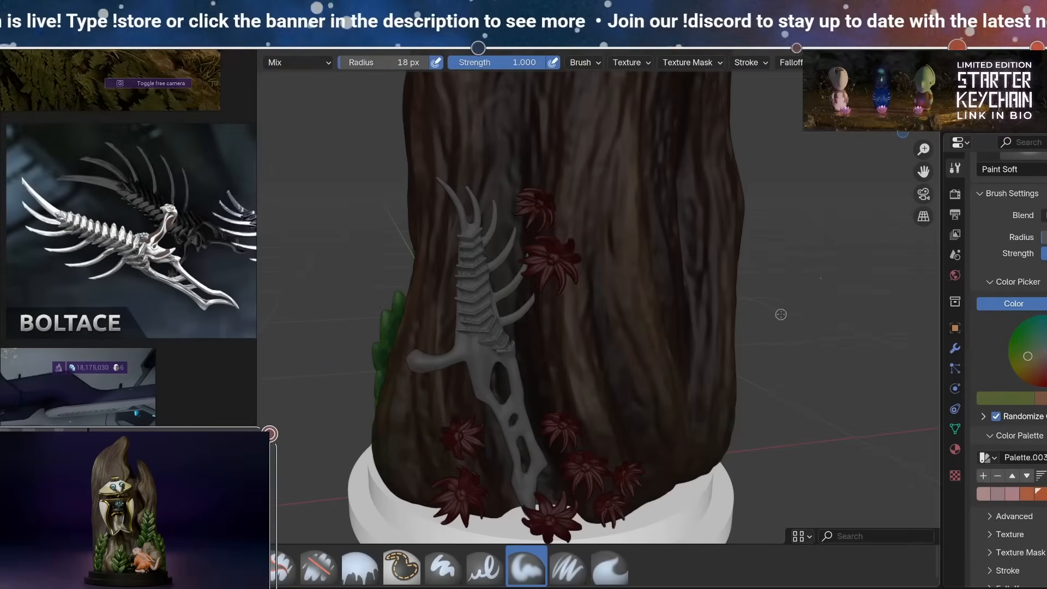
# Paint a reddish brown along the sword's handle and into the gaps between its spine segments.
pyautogui.keyDown('shift'); pyautogui.moveTo(775, 315); pyautogui.dragTo(789, 256, button='middle'); pyautogui.keyUp('shift')
pyautogui.press('x')
pyautogui.hotkey('shift', 'x')
pyautogui.moveTo(591, 305); pyautogui.dragTo(579, 317, button='middle')
pyautogui.moveTo(419, 280); pyautogui.dragTo(430, 274, button='middle')
pyautogui.moveTo(440, 308); pyautogui.dragTo(488, 299)
pyautogui.moveTo(485, 306)
pyautogui.mouseDown(button='middle')
pyautogui.moveTo(457, 333)
pyautogui.moveTo(447, 407)
pyautogui.moveTo(450, 322)
pyautogui.mouseUp(button='middle')
pyautogui.scroll(3, 480, 305)
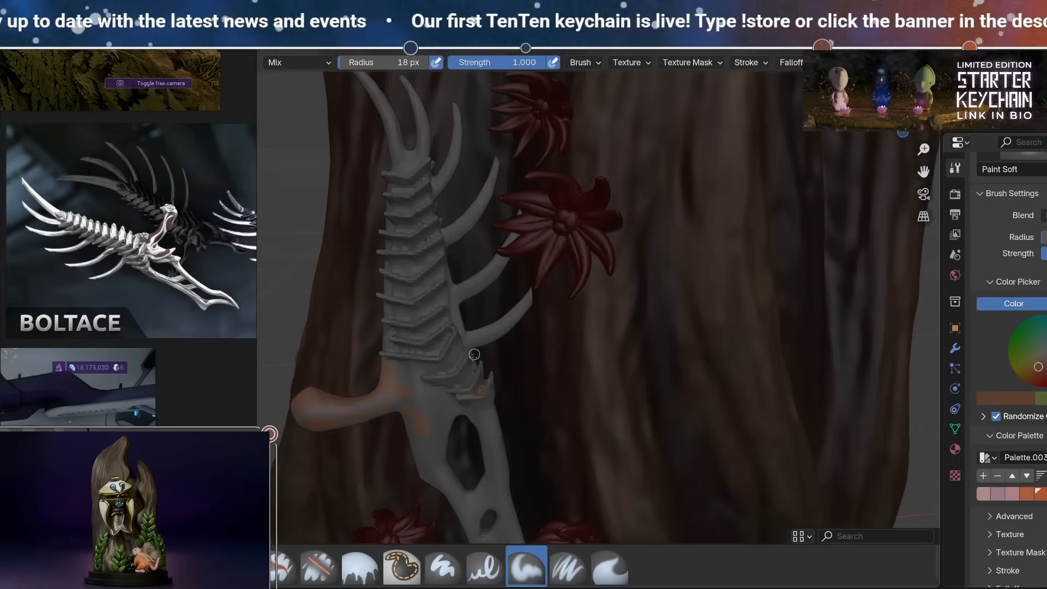
pyautogui.moveTo(480, 386); pyautogui.dragTo(523, 376, button='middle')
pyautogui.moveTo(464, 357); pyautogui.dragTo(491, 313)
pyautogui.keyDown('shift'); pyautogui.moveTo(491, 314); pyautogui.dragTo(485, 360, button='middle'); pyautogui.keyUp('shift')
pyautogui.moveTo(464, 349); pyautogui.dragTo(468, 304)
# Pick a teal and dab it onto the sword where its spine meets the handle.
pyautogui.scroll(-5, 524, 238)
pyautogui.moveTo(524, 239)
pyautogui.keyDown('shift'); pyautogui.mouseDown(button='middle')
pyautogui.moveTo(522, 322)
pyautogui.moveTo(551, 336)
pyautogui.mouseUp(button='middle'); pyautogui.keyUp('shift')
pyautogui.scroll(2, 522, 322)
pyautogui.click(1043, 337)
pyautogui.moveTo(349, 349)
pyautogui.mouseDown(button='middle')
pyautogui.moveTo(456, 358)
pyautogui.moveTo(444, 360)
pyautogui.mouseUp(button='middle')
pyautogui.moveTo(636, 446); pyautogui.dragTo(654, 410)
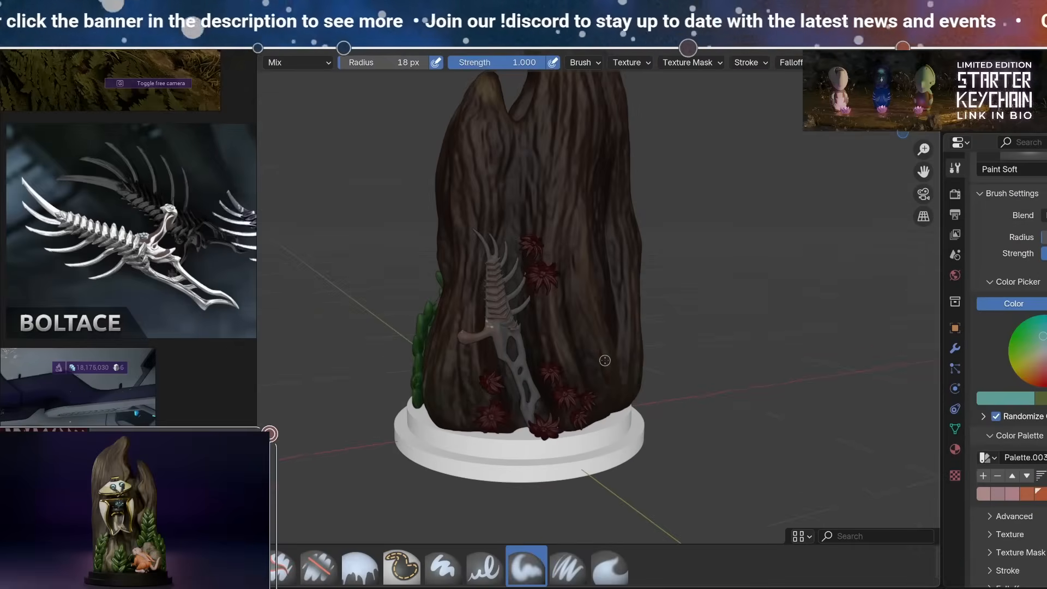
# Sample the flowers' dark red, pick a brighter red and paint it along the upper flowers' petals.
pyautogui.scroll(4, 574, 291)
pyautogui.hotkey('shift', 'x')
pyautogui.click(1043, 376)
pyautogui.moveTo(475, 212)
pyautogui.mouseDown(button='middle')
pyautogui.moveTo(497, 196)
pyautogui.moveTo(478, 204)
pyautogui.mouseUp(button='middle')
pyautogui.moveTo(502, 243); pyautogui.dragTo(516, 223)
pyautogui.moveTo(539, 242); pyautogui.dragTo(524, 212, button='middle')
pyautogui.moveTo(515, 215); pyautogui.dragTo(484, 187)
pyautogui.moveTo(484, 187)
pyautogui.mouseDown(button='middle')
pyautogui.moveTo(485, 234)
pyautogui.moveTo(526, 281)
pyautogui.mouseUp(button='middle')
# Resize the brush and paint the brighter red onto the petals of the remaining flowers.
pyautogui.press('f')
pyautogui.click(515, 282)
pyautogui.moveTo(515, 282); pyautogui.dragTo(519, 283)
pyautogui.moveTo(519, 283); pyautogui.dragTo(483, 212, button='middle')
pyautogui.keyDown('shift'); pyautogui.moveTo(506, 147); pyautogui.dragTo(510, 27, button='middle'); pyautogui.keyUp('shift')
pyautogui.moveTo(420, 333); pyautogui.dragTo(469, 349, button='middle')
pyautogui.moveTo(473, 376); pyautogui.dragTo(463, 350)
pyautogui.moveTo(436, 381)
pyautogui.mouseDown(button='middle')
pyautogui.moveTo(344, 485)
pyautogui.moveTo(390, 469)
pyautogui.moveTo(527, 342)
pyautogui.moveTo(517, 357)
pyautogui.moveTo(578, 415)
pyautogui.mouseUp(button='middle')
pyautogui.moveTo(262, 402)
pyautogui.mouseDown(button='middle')
pyautogui.moveTo(498, 356)
pyautogui.moveTo(469, 381)
pyautogui.moveTo(489, 347)
pyautogui.moveTo(447, 425)
pyautogui.moveTo(423, 309)
pyautogui.moveTo(538, 285)
pyautogui.moveTo(488, 215)
pyautogui.moveTo(394, 321)
pyautogui.moveTo(412, 431)
pyautogui.moveTo(473, 376)
pyautogui.moveTo(479, 423)
pyautogui.moveTo(508, 285)
pyautogui.moveTo(563, 152)
pyautogui.mouseUp(button='middle')
# Pick the orange from the palette and dab it onto the centres of the red flowers.
pyautogui.press('f')
pyautogui.click(476, 214)
pyautogui.click(1041, 493)
pyautogui.moveTo(480, 327)
pyautogui.keyDown('ctrl'); pyautogui.mouseDown(button='middle')
pyautogui.moveTo(469, 234)
pyautogui.moveTo(452, 376)
pyautogui.mouseUp(button='middle'); pyautogui.keyUp('ctrl')
pyautogui.moveTo(449, 392); pyautogui.dragTo(442, 396)
pyautogui.moveTo(441, 396)
pyautogui.mouseDown(button='middle')
pyautogui.moveTo(510, 371)
pyautogui.moveTo(436, 327)
pyautogui.moveTo(480, 382)
pyautogui.mouseUp(button='middle')
pyautogui.keyDown('shift'); pyautogui.moveTo(480, 273); pyautogui.dragTo(496, 393, button='middle'); pyautogui.keyUp('shift')
pyautogui.moveTo(499, 317)
pyautogui.mouseDown()
pyautogui.moveTo(493, 328)
pyautogui.moveTo(503, 322)
pyautogui.mouseUp()
pyautogui.moveTo(454, 186); pyautogui.dragTo(460, 194)
pyautogui.moveTo(460, 194)
pyautogui.mouseDown(button='middle')
pyautogui.moveTo(491, 217)
pyautogui.moveTo(459, 194)
pyautogui.mouseUp(button='middle')
# Pick a golden yellow and dab highlights onto the flowers' orange centres.
pyautogui.click(1023, 372)
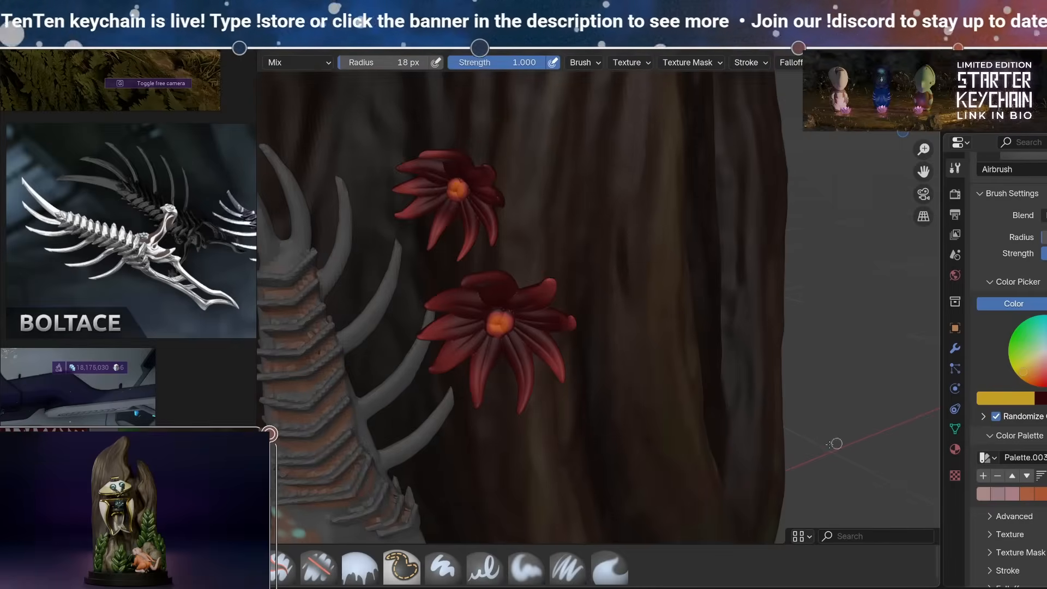
pyautogui.keyDown('shift'); pyautogui.moveTo(540, 368); pyautogui.dragTo(523, 207, button='middle'); pyautogui.keyUp('shift')
pyautogui.moveTo(600, 219); pyautogui.dragTo(687, 300, button='middle')
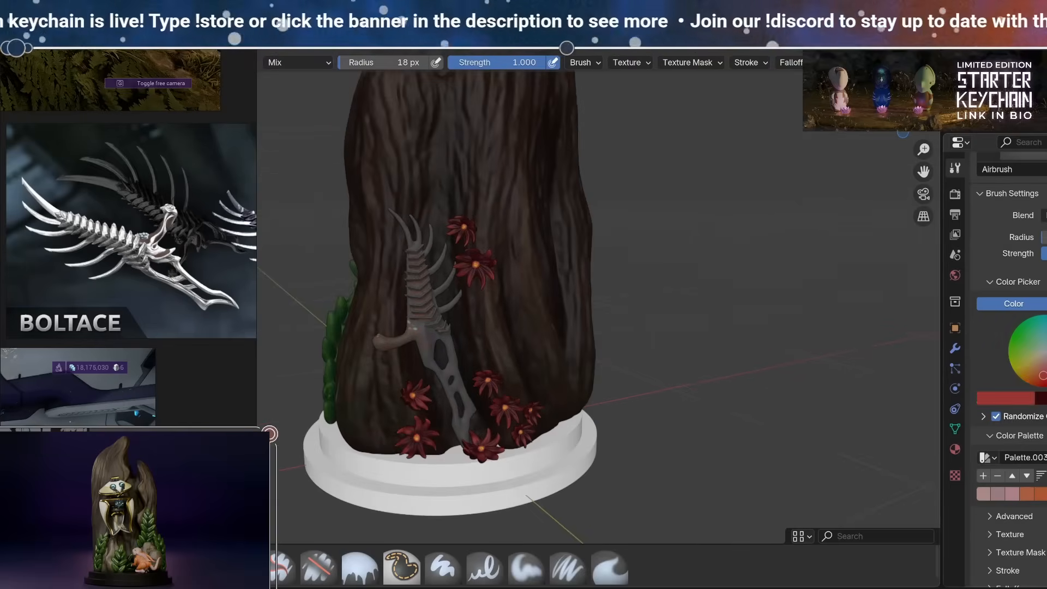
# Enlarge the brush to 43 px and airbrush dark red over and around the flowers beside the bone sword.
pyautogui.moveTo(518, 209); pyautogui.dragTo(528, 219, button='middle')
pyautogui.moveTo(493, 265); pyautogui.dragTo(489, 255)
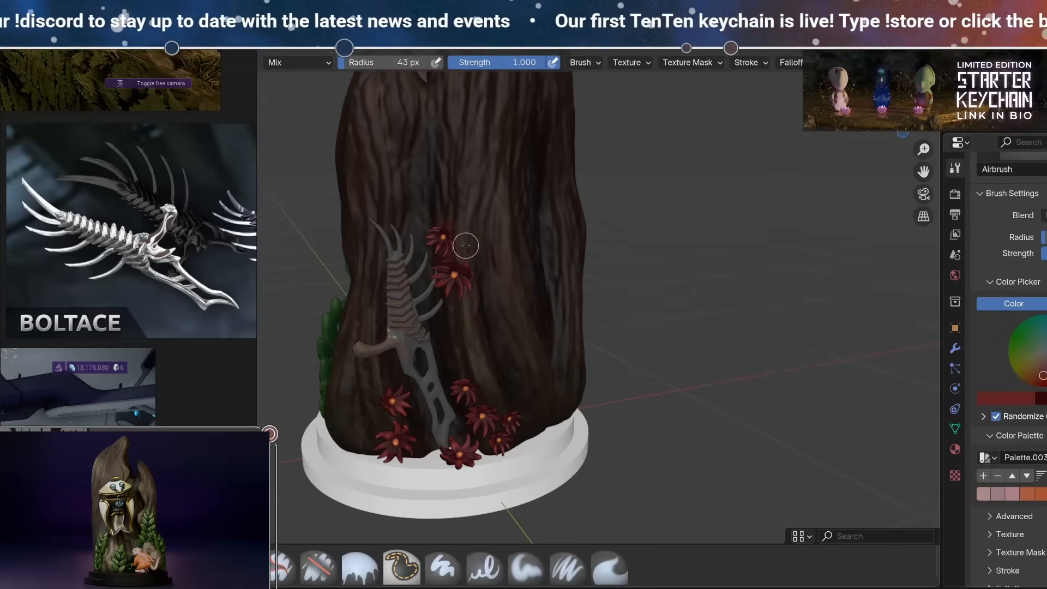
pyautogui.moveTo(454, 237)
pyautogui.mouseDown(button='middle')
pyautogui.moveTo(519, 257)
pyautogui.moveTo(491, 342)
pyautogui.moveTo(441, 365)
pyautogui.mouseUp(button='middle')
pyautogui.moveTo(419, 381); pyautogui.dragTo(415, 392)
pyautogui.moveTo(376, 376)
pyautogui.mouseDown(button='middle')
pyautogui.moveTo(392, 389)
pyautogui.moveTo(408, 376)
pyautogui.mouseUp(button='middle')
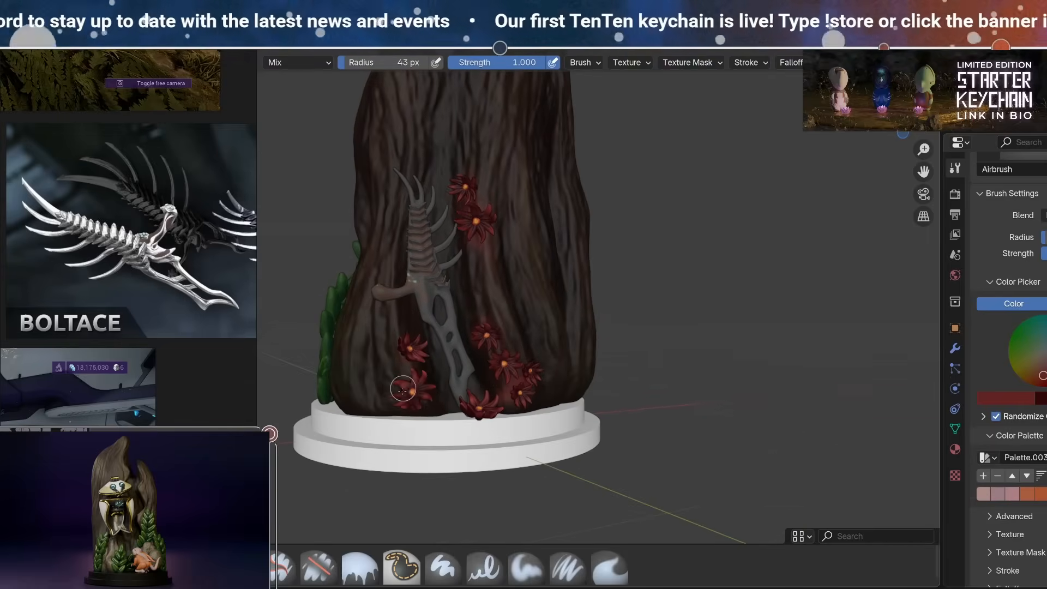
# Load Palette.002 and touch up the tree and plants with its colours, finishing with the Paint Soft brush.
pyautogui.moveTo(541, 333); pyautogui.dragTo(639, 385, button='middle')
pyautogui.click(988, 458)
pyautogui.click(989, 458)
pyautogui.click(1027, 494)
pyautogui.moveTo(491, 305); pyautogui.dragTo(556, 371, button='middle')
pyautogui.click(1012, 508)
pyautogui.moveTo(764, 262); pyautogui.dragTo(599, 257, button='middle')
pyautogui.click(1027, 507)
pyautogui.moveTo(703, 311)
pyautogui.mouseDown(button='middle')
pyautogui.moveTo(589, 268)
pyautogui.moveTo(753, 289)
pyautogui.moveTo(589, 321)
pyautogui.moveTo(613, 401)
pyautogui.moveTo(589, 316)
pyautogui.moveTo(617, 311)
pyautogui.mouseUp(button='middle')
pyautogui.click(984, 495)
pyautogui.click(526, 566)
pyautogui.moveTo(555, 353)
pyautogui.mouseDown(button='middle')
pyautogui.moveTo(502, 363)
pyautogui.moveTo(562, 314)
pyautogui.mouseUp(button='middle')
pyautogui.scroll(-2, 562, 314)
pyautogui.click(475, 33)
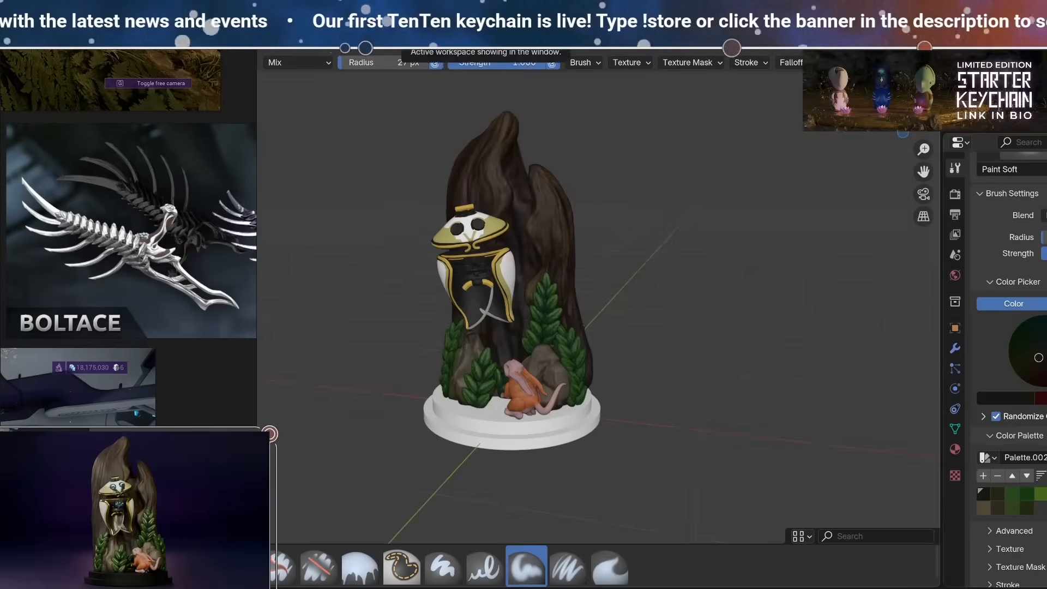
# Load Palette.001, choose a dark teal and airbrush a faint base glow into the robot's round eyes.
pyautogui.scroll(8, 474, 249)
pyautogui.click(988, 458)
pyautogui.click(1046, 490)
pyautogui.moveTo(82, 180); pyautogui.dragTo(164, 273, button='middle')
pyautogui.moveTo(517, 257)
pyautogui.mouseDown(button='middle')
pyautogui.moveTo(494, 295)
pyautogui.moveTo(515, 318)
pyautogui.moveTo(489, 285)
pyautogui.moveTo(480, 293)
pyautogui.moveTo(486, 354)
pyautogui.moveTo(546, 338)
pyautogui.mouseUp(button='middle')
pyautogui.press('f')
pyautogui.moveTo(486, 363); pyautogui.dragTo(469, 306, button='middle')
pyautogui.keyDown('shift'); pyautogui.moveTo(469, 305); pyautogui.dragTo(414, 240, button='middle'); pyautogui.keyUp('shift')
pyautogui.click(1046, 331)
pyautogui.moveTo(491, 262); pyautogui.dragTo(480, 322, button='middle')
pyautogui.press('f')
pyautogui.moveTo(469, 308); pyautogui.dragTo(444, 310)
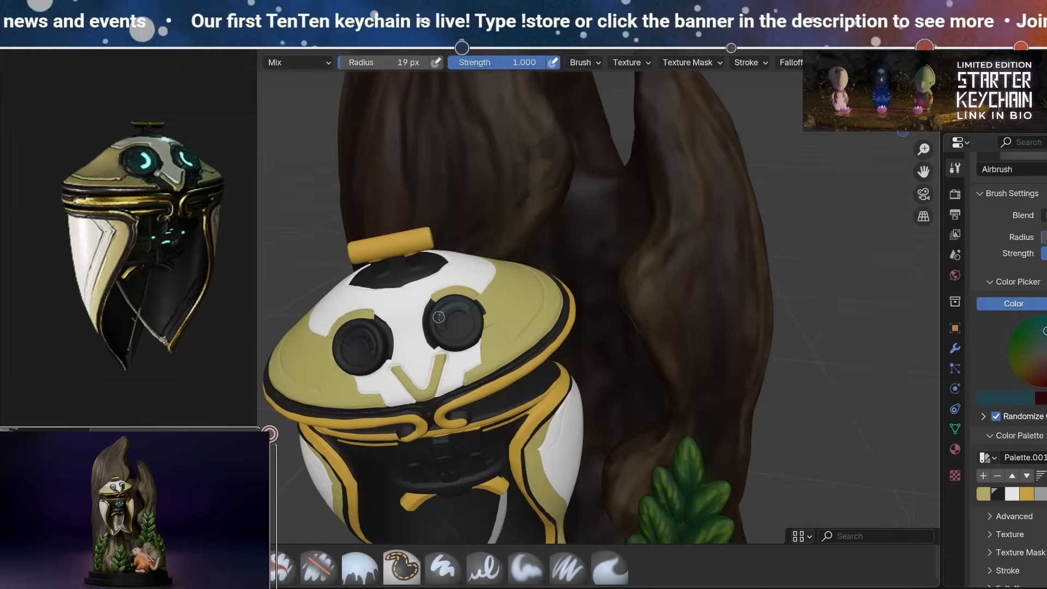
# Paint bright turquoise crescents in the robot's eyes with the Paint Soft brush at 11 px.
pyautogui.moveTo(443, 330); pyautogui.dragTo(467, 280, button='middle')
pyautogui.click(527, 567)
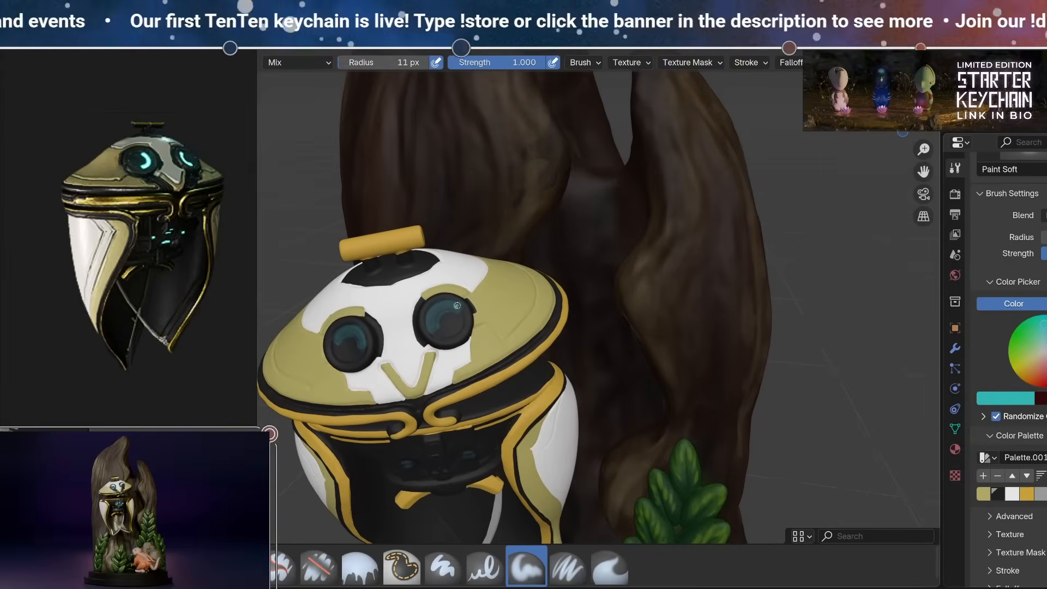
pyautogui.moveTo(434, 318)
pyautogui.mouseDown(button='middle')
pyautogui.moveTo(456, 364)
pyautogui.moveTo(431, 240)
pyautogui.moveTo(436, 295)
pyautogui.mouseUp(button='middle')
pyautogui.moveTo(451, 300); pyautogui.dragTo(462, 299)
pyautogui.moveTo(459, 300); pyautogui.dragTo(437, 234, button='middle')
# Paint small bright turquoise lights on the robot's dark chest panel.
pyautogui.moveTo(386, 207); pyautogui.dragTo(396, 207)
pyautogui.moveTo(418, 192); pyautogui.dragTo(428, 191)
pyautogui.moveTo(436, 235); pyautogui.dragTo(414, 236)
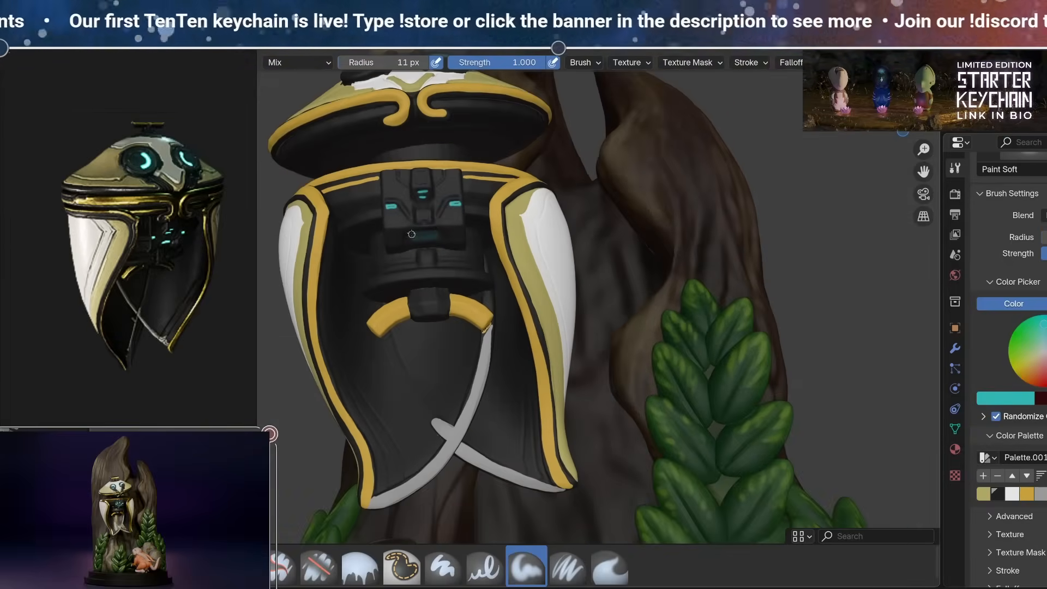
pyautogui.moveTo(421, 235)
pyautogui.mouseDown(button='middle')
pyautogui.moveTo(425, 289)
pyautogui.moveTo(439, 270)
pyautogui.moveTo(463, 292)
pyautogui.moveTo(442, 235)
pyautogui.mouseUp(button='middle')
# Sample a colour from the robot and touch up the curved clasp below its chest panel.
pyautogui.hotkey('shift', 'x')
pyautogui.moveTo(453, 323); pyautogui.dragTo(462, 322)
pyautogui.moveTo(462, 323)
pyautogui.mouseDown(button='middle')
pyautogui.moveTo(448, 257)
pyautogui.moveTo(461, 289)
pyautogui.moveTo(485, 292)
pyautogui.moveTo(444, 240)
pyautogui.mouseUp(button='middle')
pyautogui.press('f')
pyautogui.click(434, 306)
pyautogui.moveTo(434, 306)
pyautogui.mouseDown(button='middle')
pyautogui.moveTo(428, 282)
pyautogui.moveTo(617, 303)
pyautogui.moveTo(464, 317)
pyautogui.moveTo(620, 340)
pyautogui.moveTo(537, 313)
pyautogui.moveTo(676, 327)
pyautogui.moveTo(612, 345)
pyautogui.mouseUp(button='middle')
# Pick the grey from the palette and trace the panel lines on the robot's white side shell with a 3 px brush.
pyautogui.scroll(-5, 428, 282)
pyautogui.moveTo(562, 401); pyautogui.dragTo(571, 398, button='middle')
pyautogui.click(1041, 494)
pyautogui.scroll(4, 480, 306)
pyautogui.moveTo(480, 306)
pyautogui.mouseDown(button='middle')
pyautogui.moveTo(567, 305)
pyautogui.moveTo(368, 281)
pyautogui.moveTo(404, 239)
pyautogui.moveTo(425, 266)
pyautogui.mouseUp(button='middle')
pyautogui.press('f')
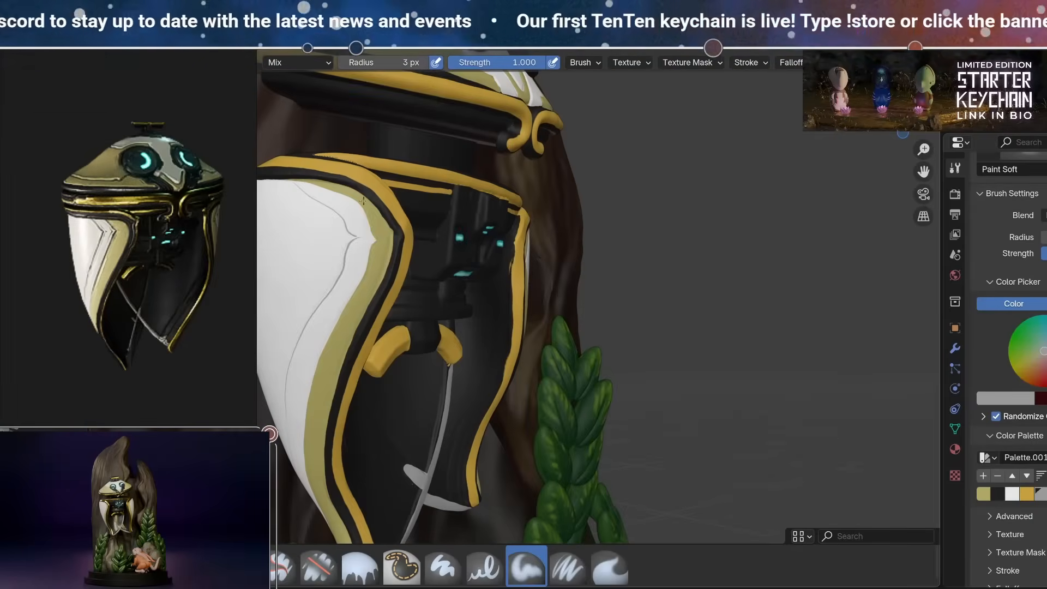
# Pick the dark grey and touch up the robot's face below the eyes and near the V-shaped trim with a 20 px brush.
pyautogui.scroll(-4, 351, 305)
pyautogui.moveTo(350, 305)
pyautogui.mouseDown(button='middle')
pyautogui.moveTo(295, 338)
pyautogui.moveTo(328, 349)
pyautogui.mouseUp(button='middle')
pyautogui.scroll(2, 327, 349)
pyautogui.click(998, 494)
pyautogui.press('f')
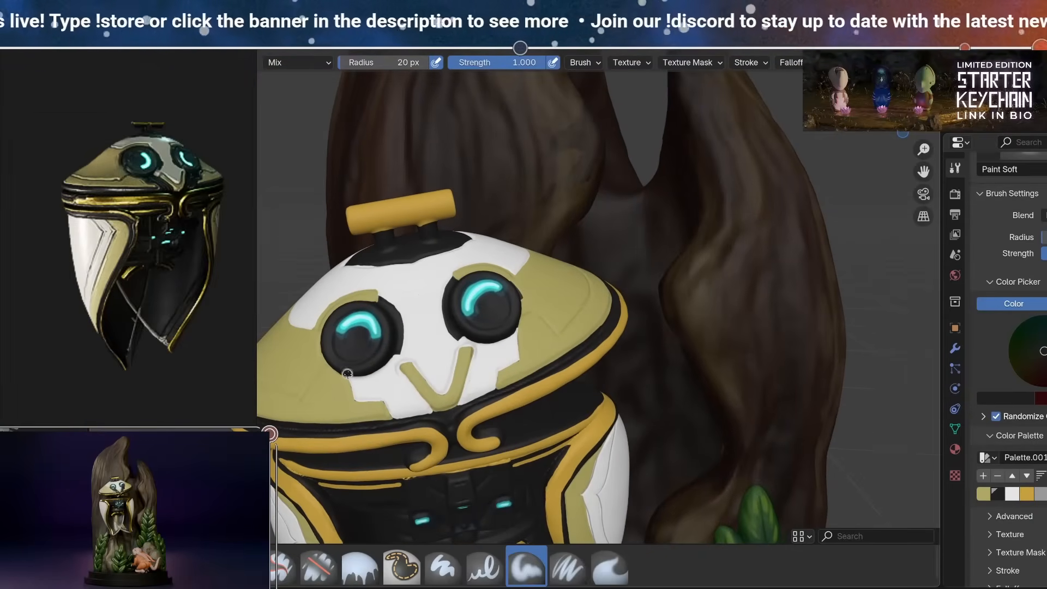
pyautogui.moveTo(376, 374); pyautogui.dragTo(412, 409)
pyautogui.moveTo(412, 409); pyautogui.dragTo(376, 396, button='middle')
pyautogui.moveTo(431, 386)
pyautogui.mouseDown()
pyautogui.moveTo(452, 325)
pyautogui.moveTo(448, 376)
pyautogui.mouseUp()
pyautogui.moveTo(448, 376); pyautogui.dragTo(480, 381, button='middle')
# Touch up the robot's remaining details with the palette's grey and khaki using the Paint Soft brush.
pyautogui.click(1039, 495)
pyautogui.click(526, 566)
pyautogui.press('f')
pyautogui.moveTo(485, 330)
pyautogui.mouseDown(button='middle')
pyautogui.moveTo(493, 352)
pyautogui.moveTo(425, 464)
pyautogui.moveTo(502, 350)
pyautogui.moveTo(409, 343)
pyautogui.moveTo(731, 321)
pyautogui.moveTo(747, 425)
pyautogui.moveTo(638, 310)
pyautogui.moveTo(701, 254)
pyautogui.moveTo(638, 330)
pyautogui.moveTo(605, 273)
pyautogui.moveTo(572, 264)
pyautogui.moveTo(546, 305)
pyautogui.moveTo(589, 327)
pyautogui.moveTo(545, 354)
pyautogui.moveTo(561, 375)
pyautogui.moveTo(482, 324)
pyautogui.moveTo(448, 427)
pyautogui.moveTo(731, 352)
pyautogui.mouseUp(button='middle')
pyautogui.click(984, 494)
pyautogui.scroll(-5, 449, 427)
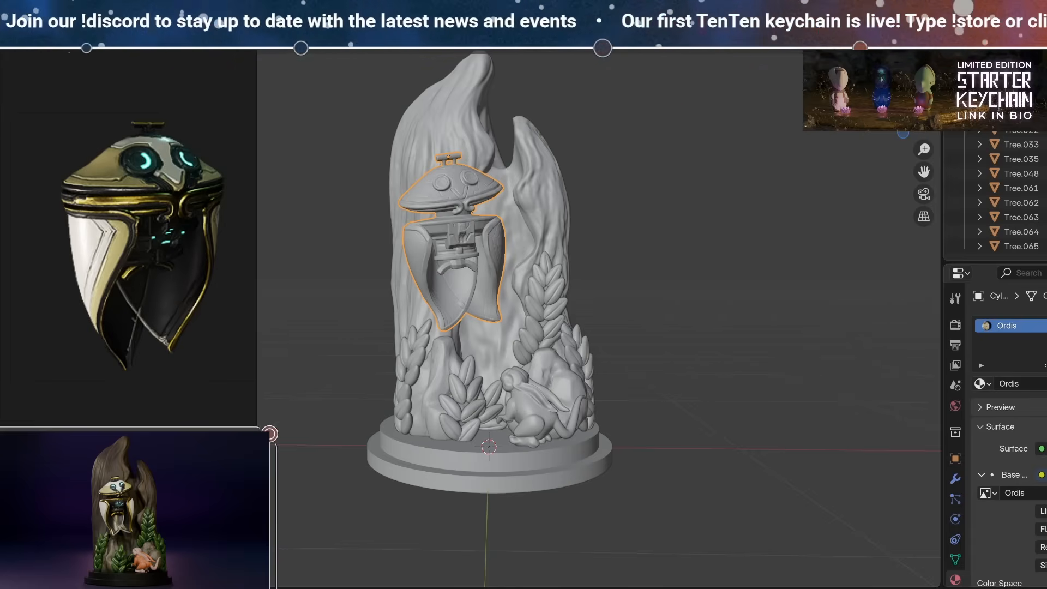
# Switch to the image editor, turn Ordis.png into a metallic mask with white gold parts on black, and close it.
pyautogui.hotkey('alt', 'Tab')
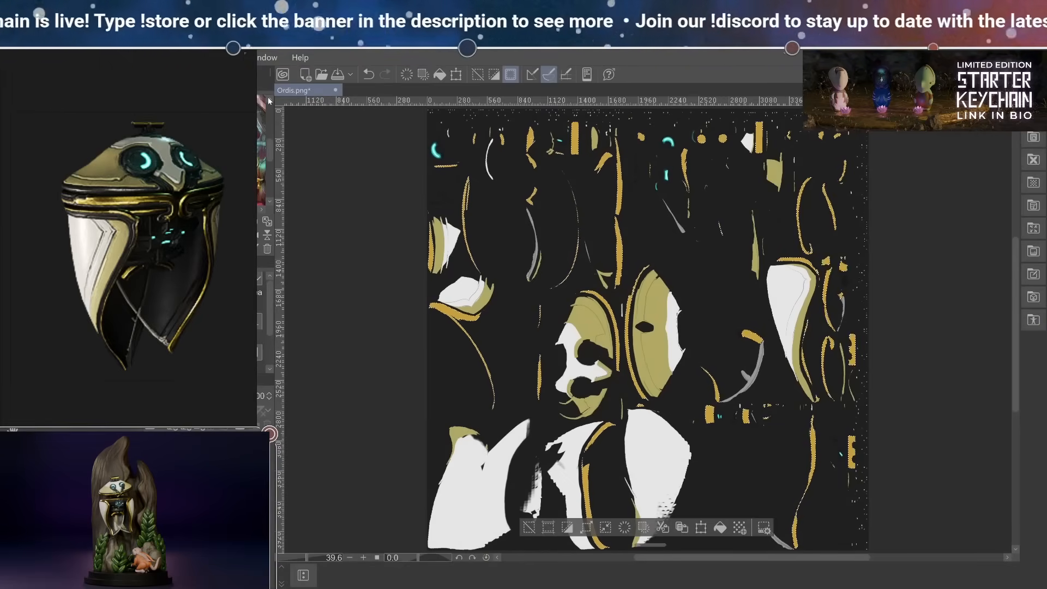
pyautogui.hotkey('alt', 'Delete')
pyautogui.hotkey('ctrl', 'd')
pyautogui.press('g')
pyautogui.press('x')
pyautogui.click(692, 260)
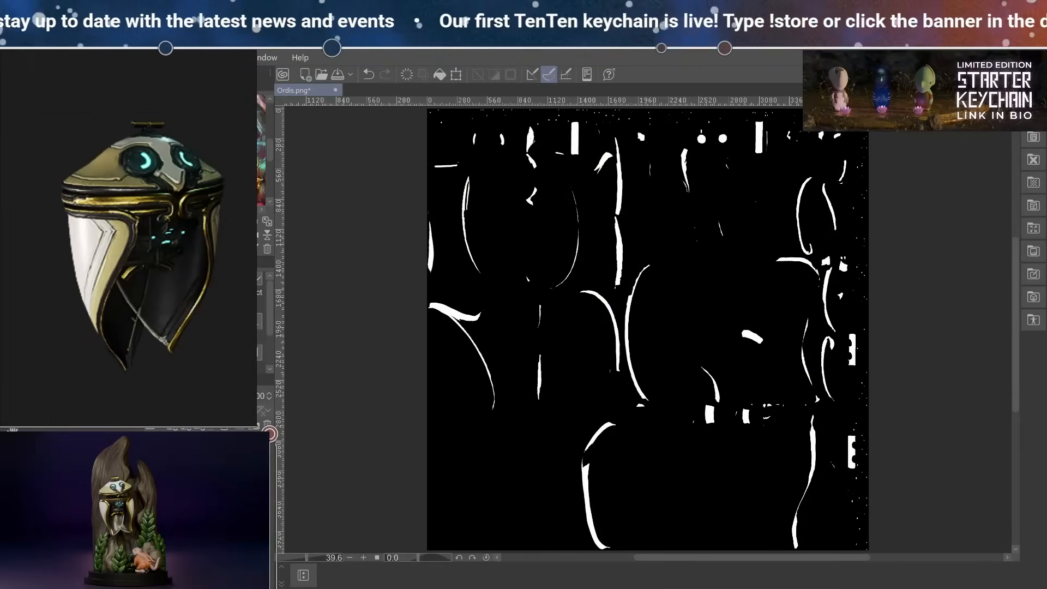
pyautogui.click(335, 90)
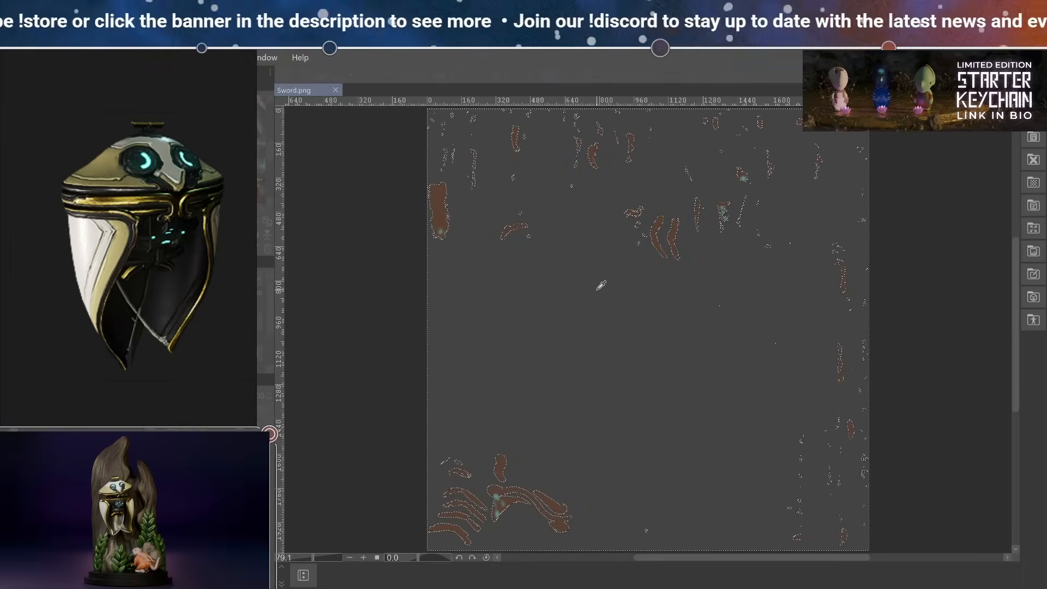
# Fill the selected grey area of Sword.png with white and mask out the remaining brown patches.
pyautogui.press('Return')
pyautogui.hotkey('alt', 'Delete')
pyautogui.hotkey('ctrl', 'd')
pyautogui.press('g')
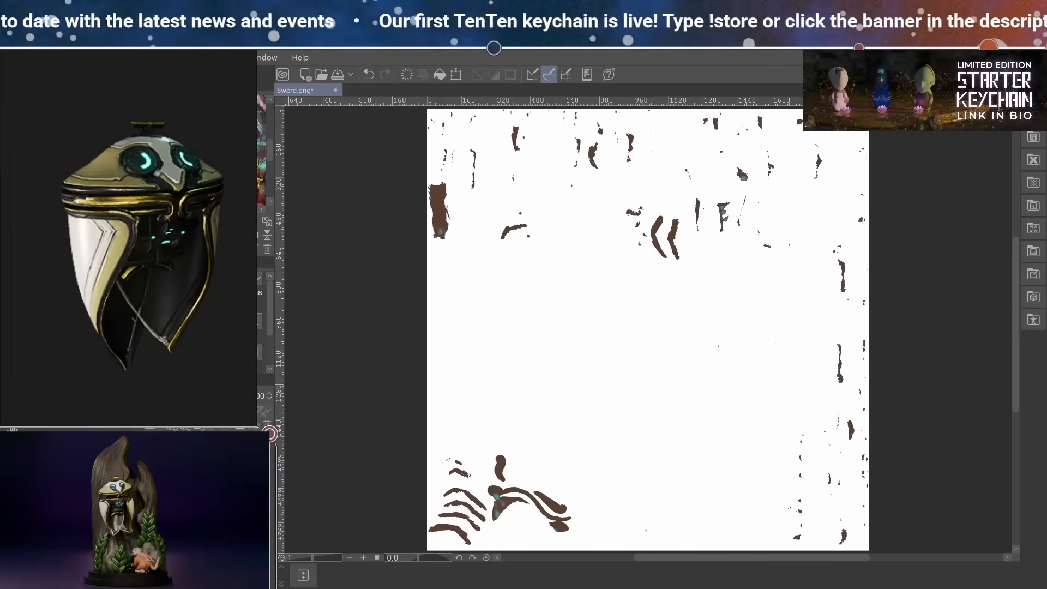
pyautogui.hotkey('alt', 'Delete')
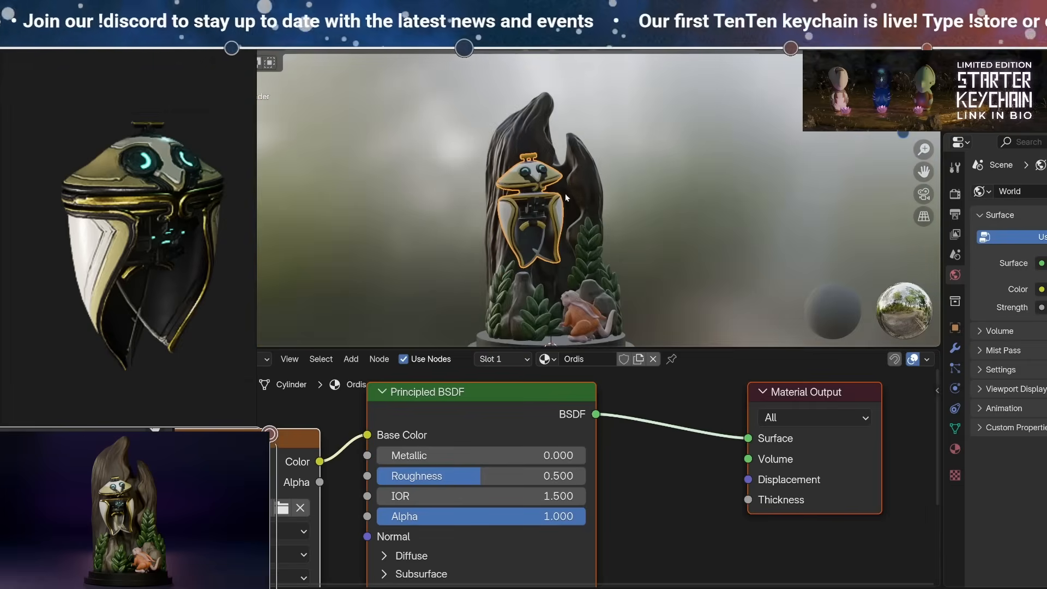
# In Blender, duplicate the robot material's Ordis image texture node and load Ordis_Metallic.png into the copy.
pyautogui.moveTo(566, 197); pyautogui.dragTo(579, 219, button='middle')
pyautogui.scroll(-4, 662, 456)
pyautogui.moveTo(528, 505); pyautogui.dragTo(439, 437)
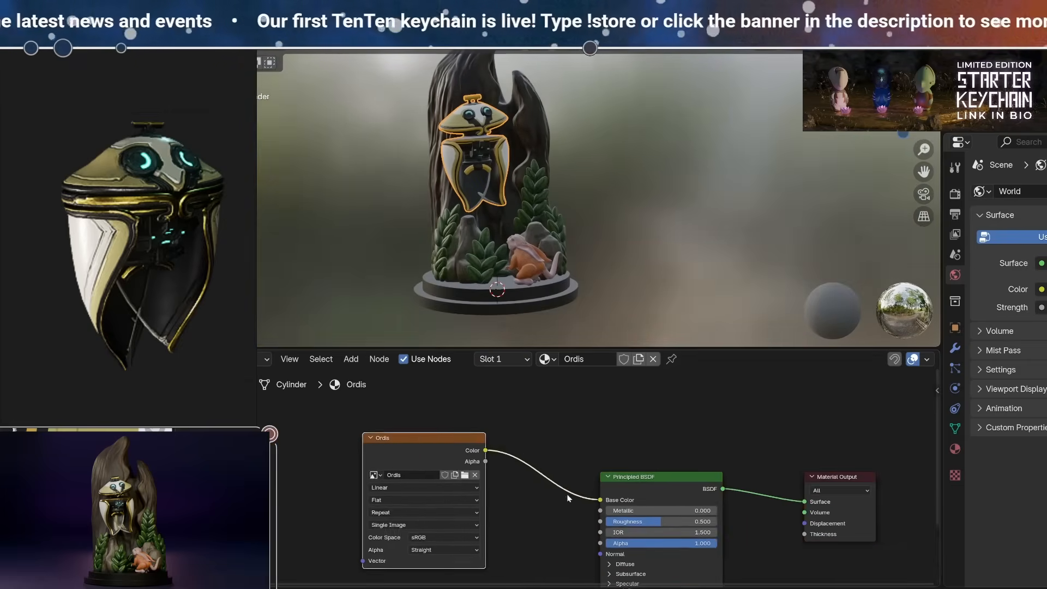
pyautogui.scroll(-2, 440, 437)
pyautogui.moveTo(485, 385); pyautogui.dragTo(404, 409)
pyautogui.hotkey('shift', 'd')
pyautogui.click(599, 501)
pyautogui.click(551, 475)
# Link the Ordis_Metallic.png colour to the shader's Metallic input and move the Ordis image node aside.
pyautogui.moveTo(613, 440); pyautogui.dragTo(614, 437)
pyautogui.scroll(6, 469, 147)
pyautogui.moveTo(559, 457); pyautogui.dragTo(614, 428)
pyautogui.moveTo(486, 189)
pyautogui.mouseDown(button='middle')
pyautogui.moveTo(437, 194)
pyautogui.moveTo(466, 191)
pyautogui.mouseUp(button='middle')
pyautogui.moveTo(404, 399); pyautogui.dragTo(322, 407)
# Try driving the robot's roughness from the metallic map with an Invert Color node, and restore the direct Metallic link.
pyautogui.moveTo(513, 448); pyautogui.dragTo(614, 437)
pyautogui.hotkey('shift', 'a')
pyautogui.write('inv')
pyautogui.press('Return')
pyautogui.click(521, 489)
pyautogui.moveTo(572, 495); pyautogui.dragTo(613, 429)
pyautogui.moveTo(453, 286); pyautogui.dragTo(443, 232, button='middle')
pyautogui.moveTo(613, 437); pyautogui.dragTo(583, 417)
pyautogui.moveTo(431, 262); pyautogui.dragTo(449, 274, button='middle')
pyautogui.moveTo(478, 472); pyautogui.dragTo(614, 429)
pyautogui.moveTo(513, 300); pyautogui.dragTo(557, 295, button='middle')
# Lower the robot material's roughness to about 0.27.
pyautogui.moveTo(662, 437); pyautogui.dragTo(649, 437)
pyautogui.moveTo(693, 289); pyautogui.dragTo(533, 243, button='middle')
pyautogui.scroll(-3, 704, 258)
pyautogui.scroll(-3, 545, 259)
pyautogui.moveTo(645, 437); pyautogui.dragTo(639, 436)
pyautogui.moveTo(533, 243); pyautogui.dragTo(414, 207, button='middle')
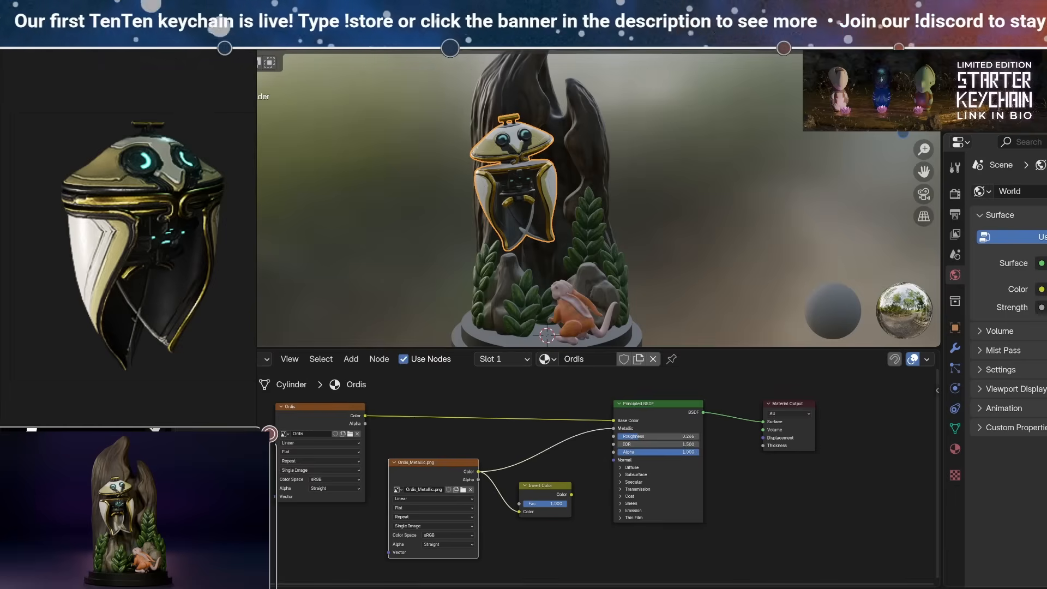
pyautogui.scroll(5, 518, 191)
pyautogui.moveTo(518, 191); pyautogui.dragTo(485, 171, button='middle')
pyautogui.scroll(-4, 500, 171)
# Set the roughness to 0.3 for the tall leafy plant's Leaf material and for the small plant beside it.
pyautogui.keyDown('shift'); pyautogui.moveTo(432, 289); pyautogui.dragTo(461, 196, button='middle'); pyautogui.keyUp('shift')
pyautogui.click(381, 233)
pyautogui.moveTo(380, 233); pyautogui.dragTo(431, 234, button='middle')
pyautogui.doubleClick(546, 477)
pyautogui.write('.3')
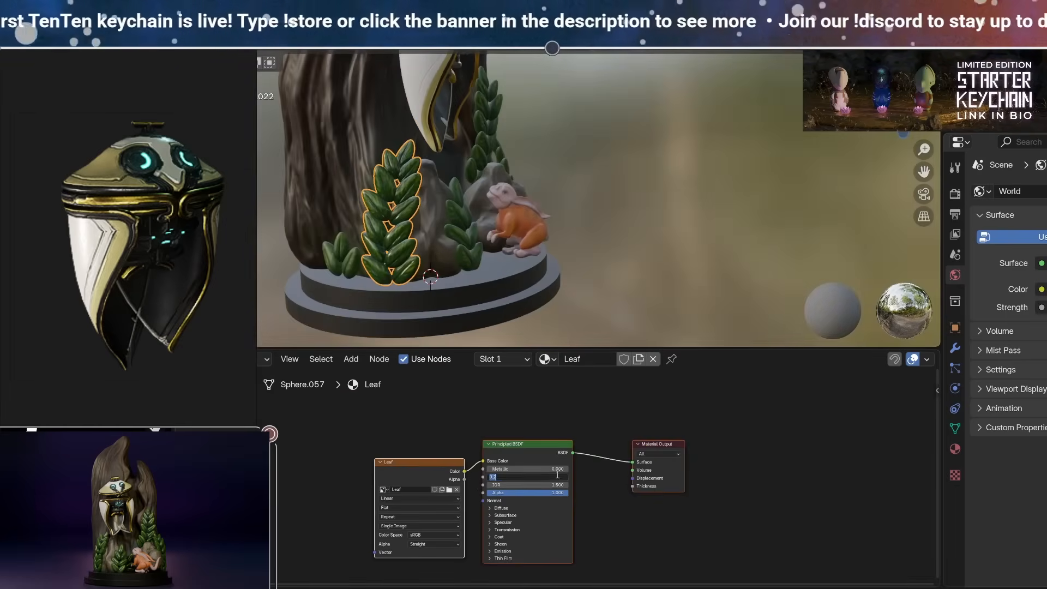
pyautogui.click(345, 261)
pyautogui.doubleClick(553, 477)
pyautogui.write('.3')
pyautogui.press('Return')
# Select the rock beside the leafy plant and set its material's roughness to 0.4.
pyautogui.click(487, 109)
pyautogui.click(427, 197)
pyautogui.moveTo(427, 196); pyautogui.dragTo(551, 208, button='middle')
pyautogui.doubleClick(546, 476)
pyautogui.write('.4')
pyautogui.press('Return')
# Select another part of the figurine and set its material's roughness to 0.35.
pyautogui.click(527, 188)
pyautogui.click(491, 202)
pyautogui.click(525, 210)
pyautogui.scroll(4, 518, 207)
pyautogui.doubleClick(549, 477)
pyautogui.write('.35')
pyautogui.press('Return')
# Select the bone sword, duplicate its image texture node and load Sword_Metallic.png into the copy.
pyautogui.moveTo(545, 163); pyautogui.dragTo(459, 180, button='middle')
pyautogui.scroll(-4, 521, 147)
pyautogui.click(551, 147)
pyautogui.click(612, 146)
pyautogui.click(454, 158)
pyautogui.moveTo(428, 458); pyautogui.dragTo(350, 423)
pyautogui.hotkey('shift', 'd')
pyautogui.click(458, 474)
pyautogui.click(493, 496)
# Link the Sword_Metallic.png colour to the sword shader's Metallic input and move the original Sword image node aside.
pyautogui.moveTo(502, 479); pyautogui.dragTo(537, 465)
pyautogui.scroll(5, 495, 238)
pyautogui.moveTo(495, 239)
pyautogui.mouseDown(button='middle')
pyautogui.moveTo(537, 218)
pyautogui.moveTo(496, 234)
pyautogui.mouseUp(button='middle')
pyautogui.moveTo(455, 470); pyautogui.dragTo(449, 474)
pyautogui.scroll(-5, 495, 239)
pyautogui.moveTo(355, 424); pyautogui.dragTo(292, 424)
# Try the metallic map as the sword's base colour, and restore the original Sword texture link.
pyautogui.moveTo(449, 474); pyautogui.dragTo(539, 457)
pyautogui.moveTo(513, 240); pyautogui.dragTo(503, 246, button='middle')
pyautogui.moveTo(538, 457); pyautogui.dragTo(496, 434)
pyautogui.moveTo(334, 433); pyautogui.dragTo(537, 457)
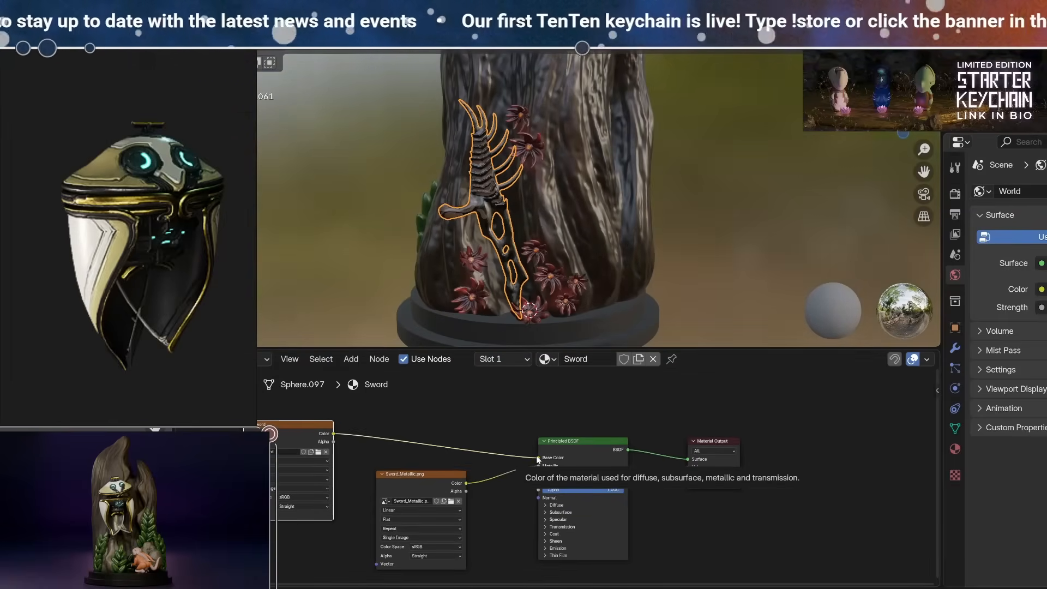
pyautogui.scroll(5, 401, 266)
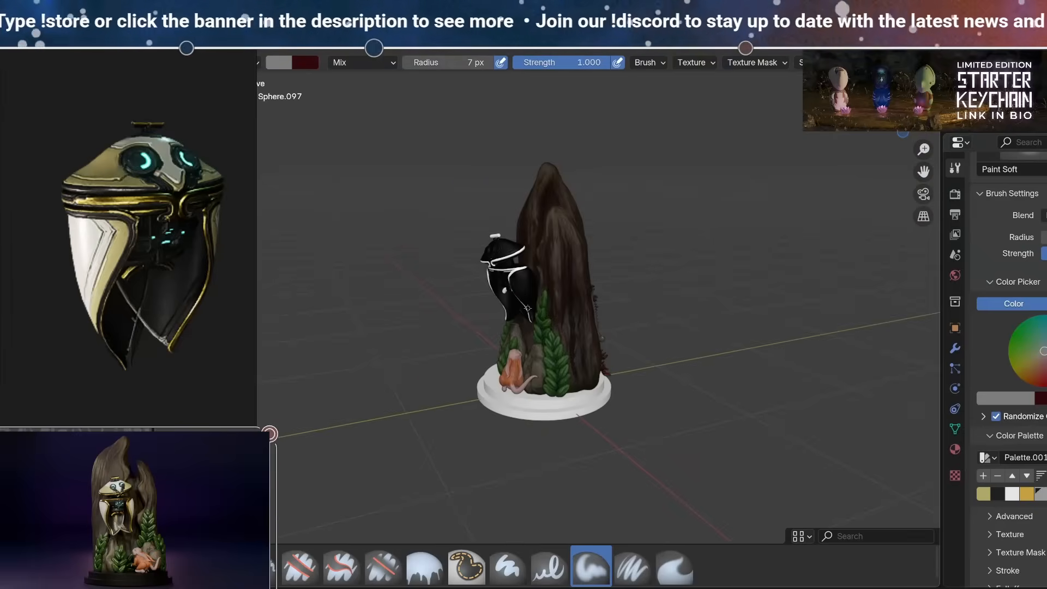
# Flood-fill the bone sword's texture with the palette's white, undoing and redoing the fill to compare.
pyautogui.moveTo(528, 308); pyautogui.dragTo(709, 306, button='middle')
pyautogui.scroll(5, 600, 306)
pyautogui.moveTo(153, 306); pyautogui.dragTo(422, 305)
pyautogui.click(443, 191)
pyautogui.click(1011, 478)
pyautogui.click(291, 362)
pyautogui.scroll(3, 655, 306)
pyautogui.hotkey('ctrl', 'z')
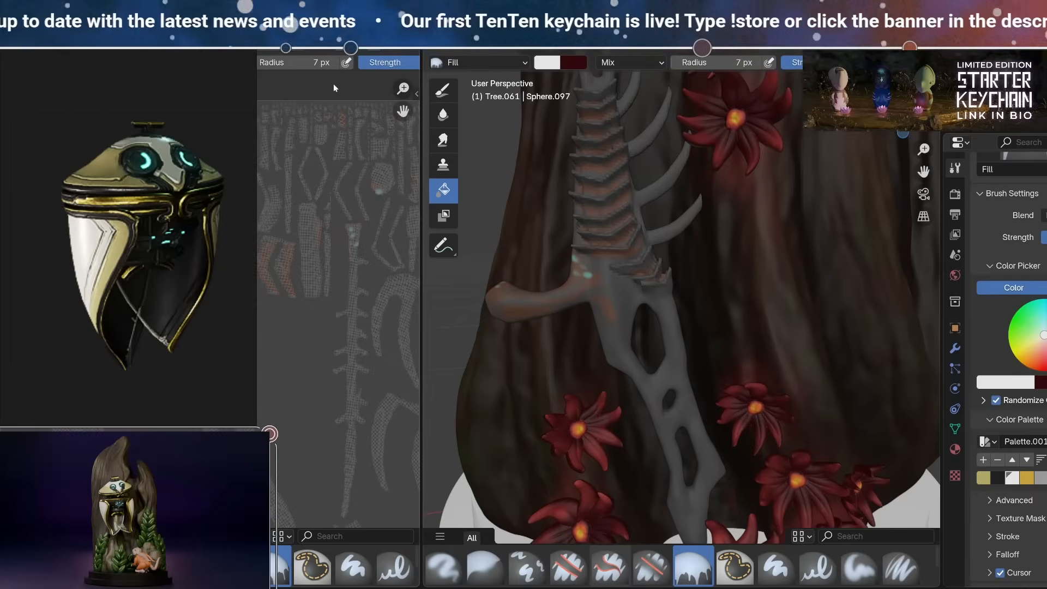
pyautogui.hotkey('ctrl', 'shift', 'z')
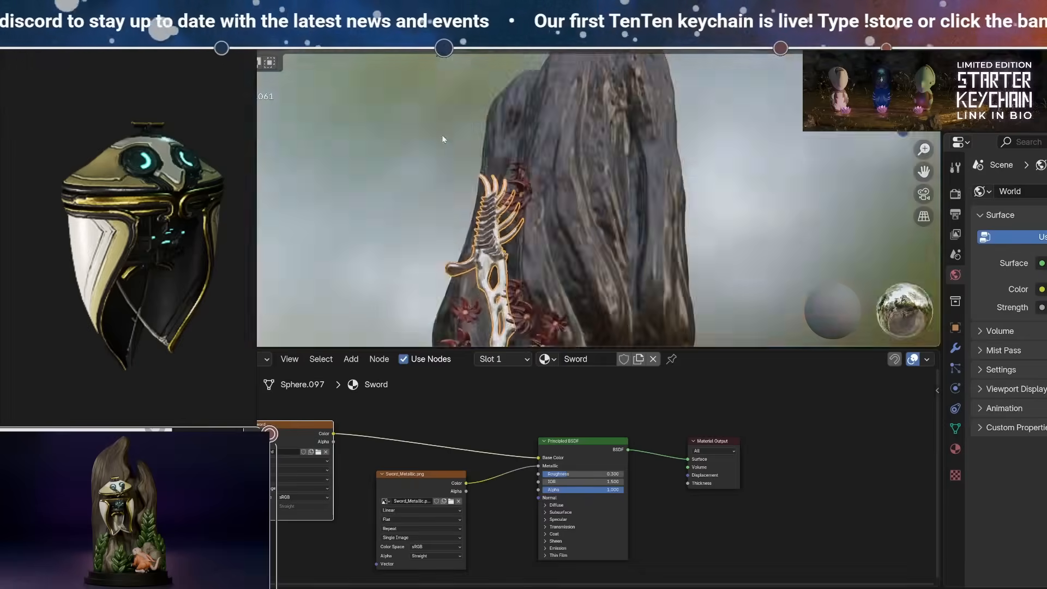
# Select the rock below the robot and set its material's roughness to 0.4.
pyautogui.moveTo(442, 135)
pyautogui.mouseDown(button='middle')
pyautogui.moveTo(397, 150)
pyautogui.moveTo(480, 181)
pyautogui.mouseUp(button='middle')
pyautogui.scroll(-3, 431, 247)
pyautogui.moveTo(431, 247); pyautogui.dragTo(459, 232, button='middle')
pyautogui.scroll(3, 460, 232)
pyautogui.click(411, 235)
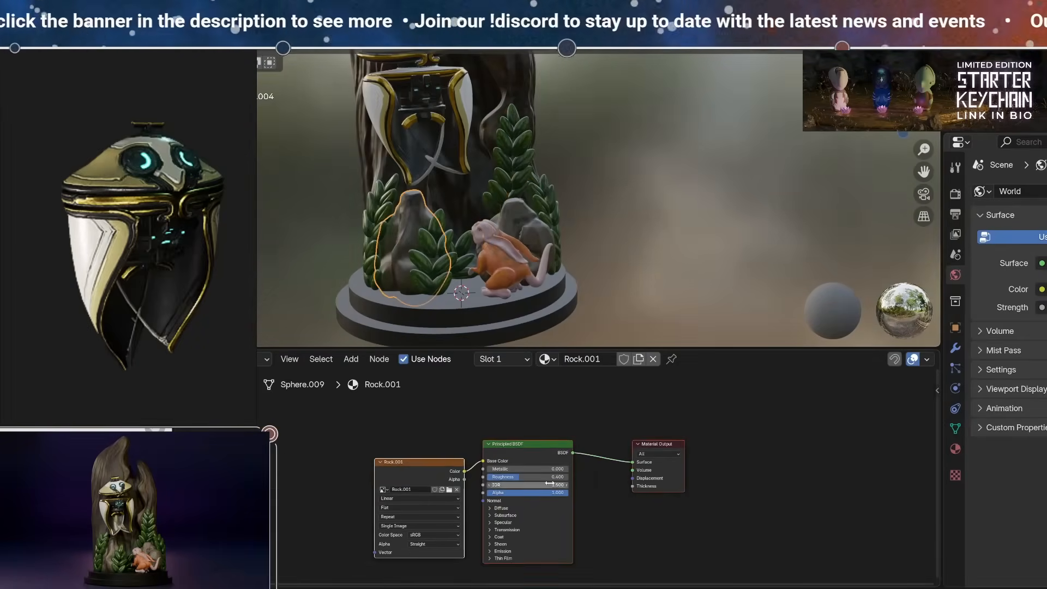
# Select other parts around the rat and rocks one after another to examine their materials.
pyautogui.moveTo(524, 240); pyautogui.dragTo(555, 250, button='middle')
pyautogui.click(553, 289)
pyautogui.moveTo(555, 297); pyautogui.dragTo(663, 191, button='middle')
pyautogui.click(527, 267)
pyautogui.click(491, 180)
pyautogui.moveTo(606, 235); pyautogui.dragTo(327, 245, button='middle')
pyautogui.click(565, 206)
# Select the round base and add a White Noise Texture node and a Color Ramp node to its Base material.
pyautogui.moveTo(464, 240); pyautogui.dragTo(644, 213, button='middle')
pyautogui.click(613, 260)
pyautogui.moveTo(431, 474); pyautogui.dragTo(639, 481, button='middle')
pyautogui.hotkey('shift', 'a')
pyautogui.write('white')
pyautogui.press('Return')
pyautogui.click(312, 459)
pyautogui.hotkey('shift', 'a')
pyautogui.write('col')
pyautogui.click(515, 512)
pyautogui.click(409, 424)
# Link the white noise through the Color Ramp to the base's Base Color, with the dark stop at position 0.171.
pyautogui.moveTo(373, 471); pyautogui.dragTo(418, 492)
pyautogui.scroll(4, 558, 477)
pyautogui.click(429, 487)
pyautogui.moveTo(374, 463); pyautogui.dragTo(392, 462)
pyautogui.click(434, 485)
pyautogui.moveTo(490, 420); pyautogui.dragTo(695, 465)
# Replace the White Noise Texture with a Noise Texture linked to the Color Ramp's Fac, and set its scale to 14.2.
pyautogui.moveTo(533, 267); pyautogui.dragTo(489, 297, button='middle')
pyautogui.scroll(3, 489, 297)
pyautogui.moveTo(368, 498); pyautogui.dragTo(328, 491)
pyautogui.click(271, 470)
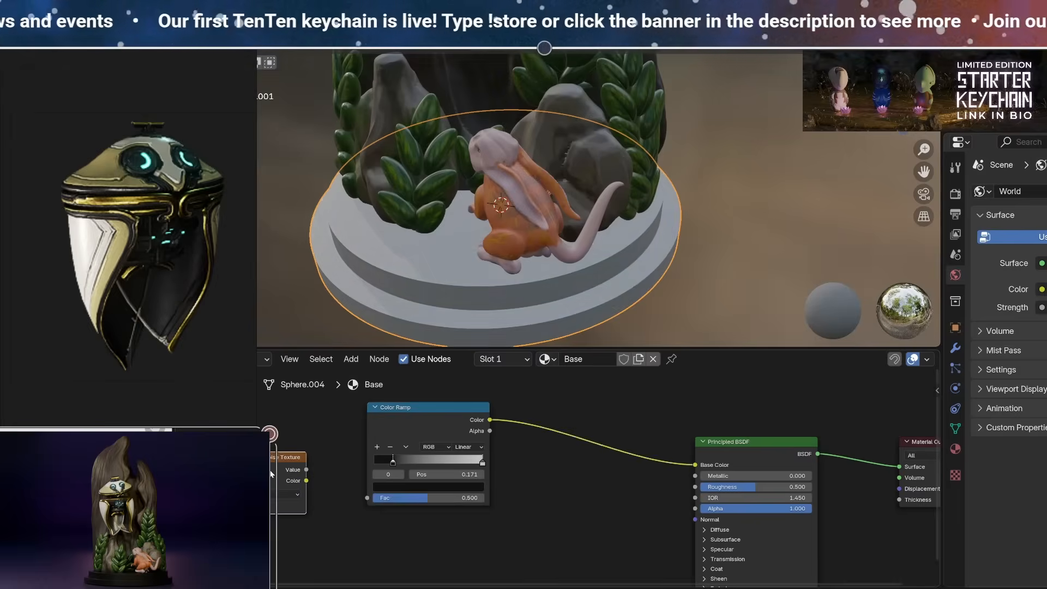
pyautogui.press('x')
pyautogui.moveTo(271, 469); pyautogui.dragTo(397, 477, button='middle')
pyautogui.hotkey('shift', 'a')
pyautogui.write('noi')
pyautogui.click(315, 438)
pyautogui.moveTo(369, 444); pyautogui.dragTo(495, 504)
pyautogui.moveTo(426, 286); pyautogui.dragTo(429, 245, button='middle')
pyautogui.moveTo(336, 511); pyautogui.dragTo(385, 511)
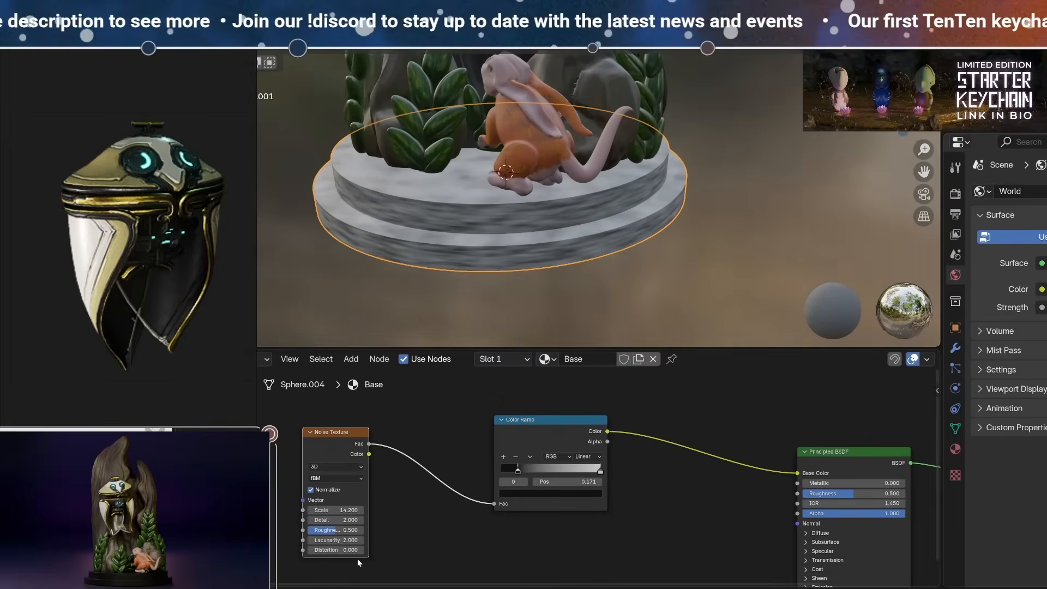
# Switch the Noise Texture's fractal type to Multifractal and try two further types on the base.
pyautogui.click(334, 519)
pyautogui.hotkey('ctrl', 'z')
pyautogui.click(356, 479)
pyautogui.click(352, 501)
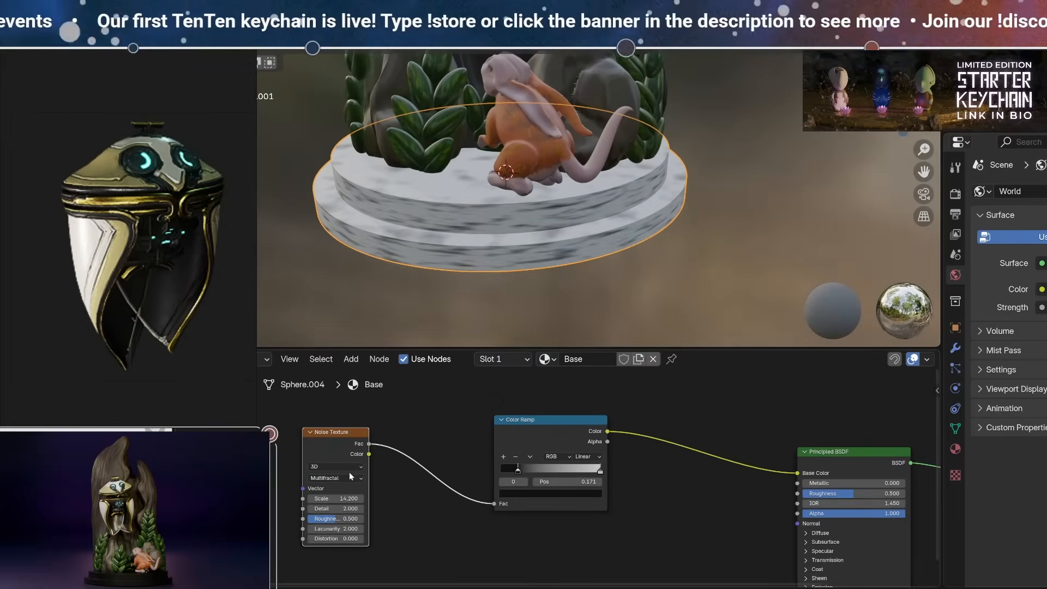
pyautogui.click(351, 478)
pyautogui.click(350, 511)
pyautogui.click(350, 478)
pyautogui.click(353, 542)
# Increase the Noise Texture's scale, try a distortion, and undo the distortion.
pyautogui.moveTo(342, 499); pyautogui.dragTo(533, 499)
pyautogui.moveTo(342, 539); pyautogui.dragTo(367, 549)
pyautogui.hotkey('ctrl', 'z')
pyautogui.moveTo(382, 226); pyautogui.dragTo(385, 172, button='middle')
pyautogui.moveTo(338, 499); pyautogui.dragTo(358, 509)
pyautogui.moveTo(474, 109); pyautogui.dragTo(478, 118, button='middle')
# Rework the Color Ramp's stops and colours with an added stop to darken the base, and slightly lower its roughness.
pyautogui.moveTo(518, 471); pyautogui.dragTo(535, 471)
pyautogui.click(601, 471)
pyautogui.moveTo(483, 158)
pyautogui.mouseDown(button='middle')
pyautogui.moveTo(521, 178)
pyautogui.moveTo(485, 168)
pyautogui.mouseUp(button='middle')
pyautogui.click(503, 458)
pyautogui.moveTo(567, 471); pyautogui.dragTo(589, 470)
pyautogui.click(551, 493)
pyautogui.moveTo(585, 373); pyautogui.dragTo(585, 380)
pyautogui.moveTo(535, 471); pyautogui.dragTo(525, 470)
pyautogui.moveTo(470, 218)
pyautogui.mouseDown(button='middle')
pyautogui.moveTo(423, 201)
pyautogui.moveTo(470, 226)
pyautogui.mouseUp(button='middle')
pyautogui.moveTo(853, 493); pyautogui.dragTo(845, 493)
pyautogui.moveTo(470, 226); pyautogui.dragTo(468, 191, button='middle')
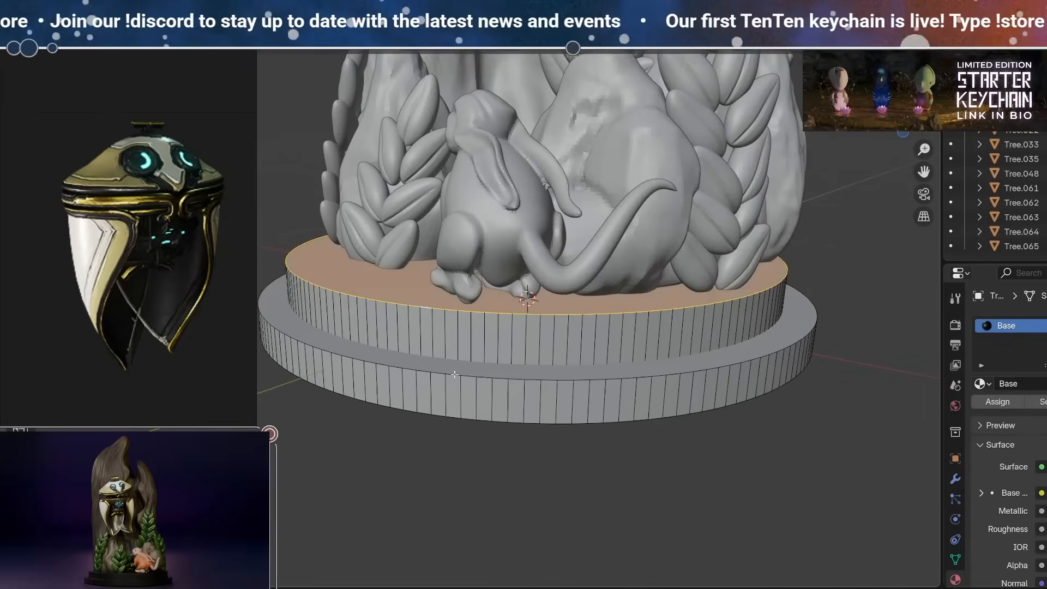
# Add the base's lower tier to the face selection and leave mesh editing.
pyautogui.keyDown('shift'); pyautogui.click(455, 374); pyautogui.keyUp('shift')
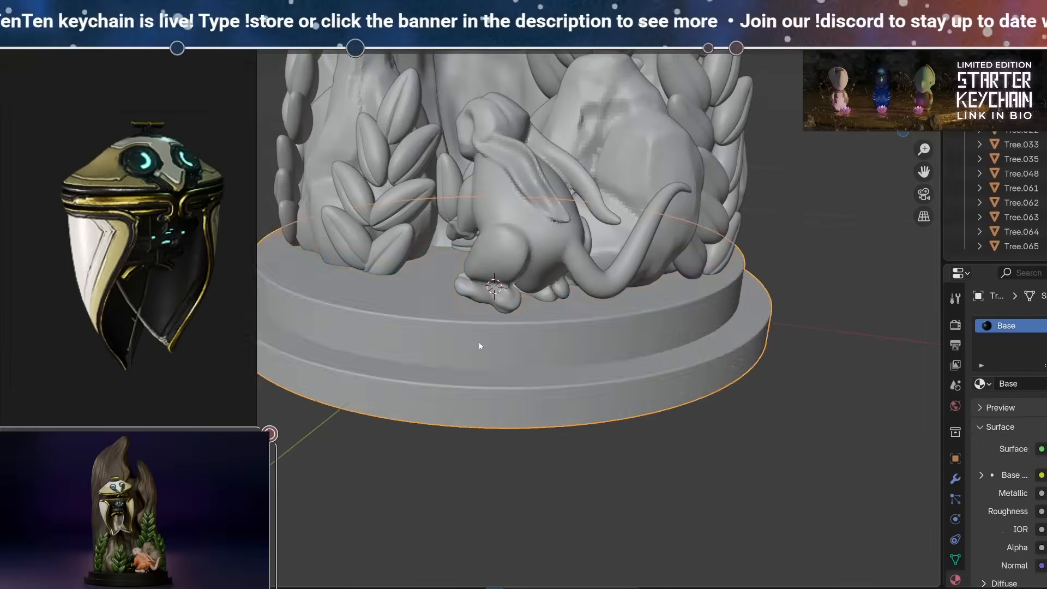
pyautogui.press('Tab')
# Select the whole figurine and move it in front view so its base sits on the ground plane.
pyautogui.scroll(-6, 474, 346)
pyautogui.press('a')
pyautogui.moveTo(444, 345); pyautogui.dragTo(260, 284, button='middle')
pyautogui.press('KP_1')
pyautogui.press('g')
pyautogui.click(638, 322)
# Add a large cylinder around the figurine as a backdrop and set its depth to 10 m.
pyautogui.moveTo(638, 323)
pyautogui.mouseDown(button='middle')
pyautogui.moveTo(588, 401)
pyautogui.moveTo(601, 428)
pyautogui.moveTo(571, 353)
pyautogui.mouseUp(button='middle')
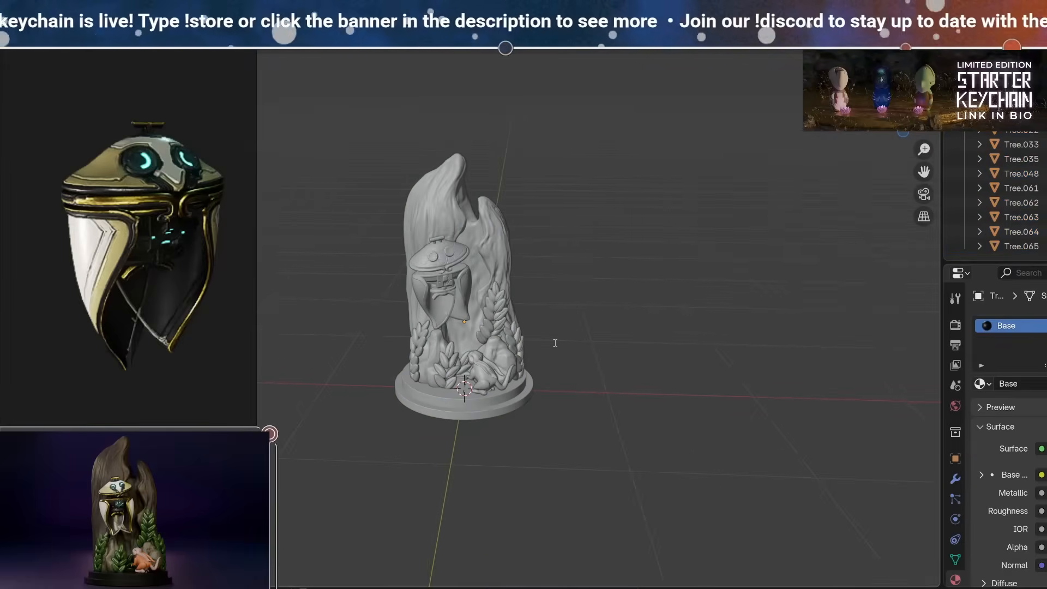
pyautogui.scroll(-4, 581, 322)
pyautogui.hotkey('shift', 'a')
pyautogui.click(502, 388)
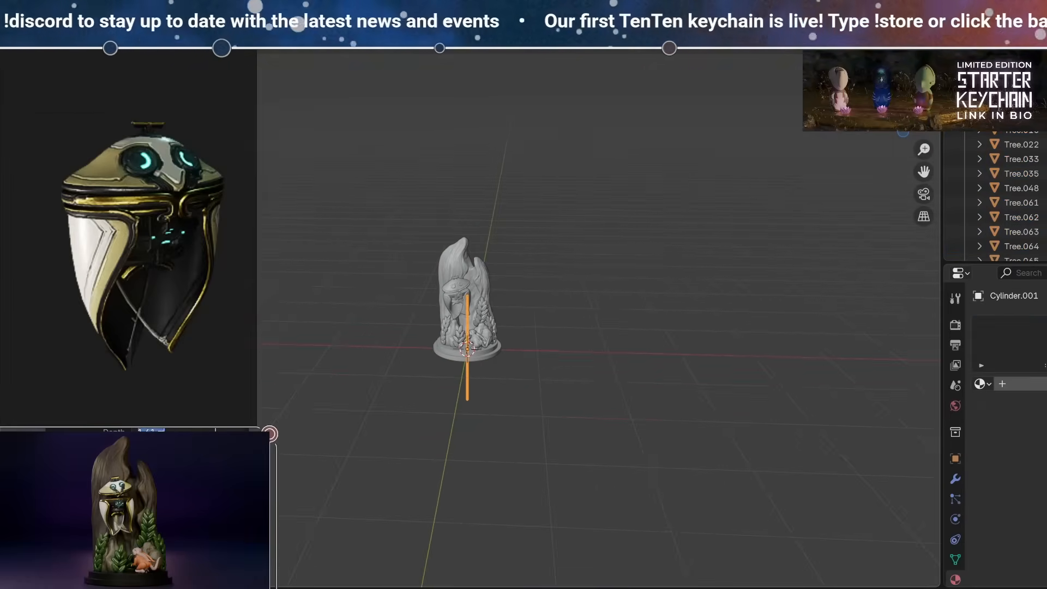
pyautogui.doubleClick(210, 430)
pyautogui.write('10')
pyautogui.press('Return')
pyautogui.moveTo(554, 416); pyautogui.dragTo(570, 418, button='middle')
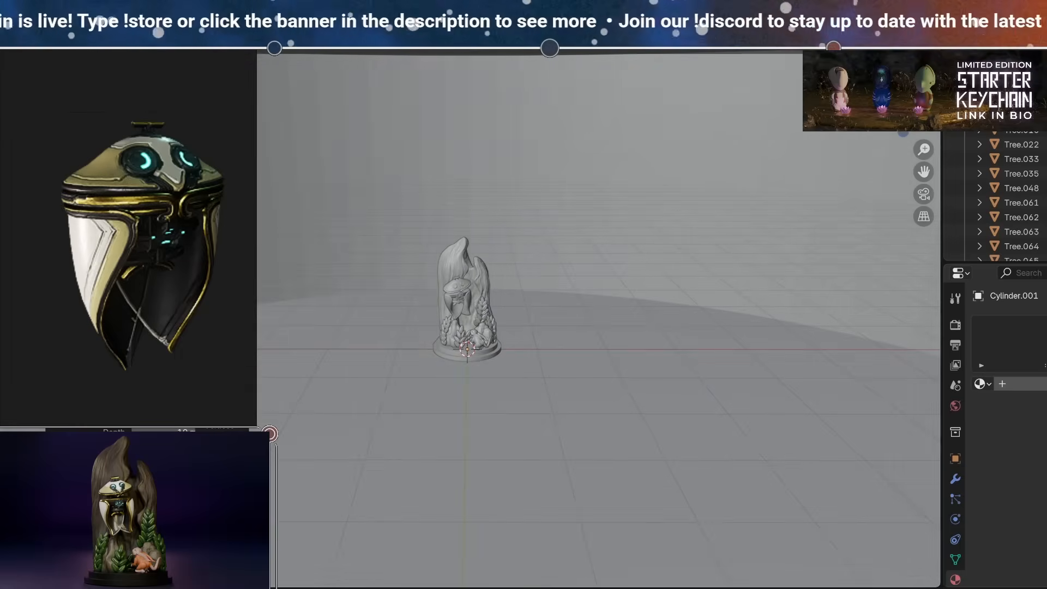
# Shape the cylinder's bottom edge into a wide rounded bevel for a seamless transition between floor and wall.
pyautogui.press('Tab')
pyautogui.press('s')
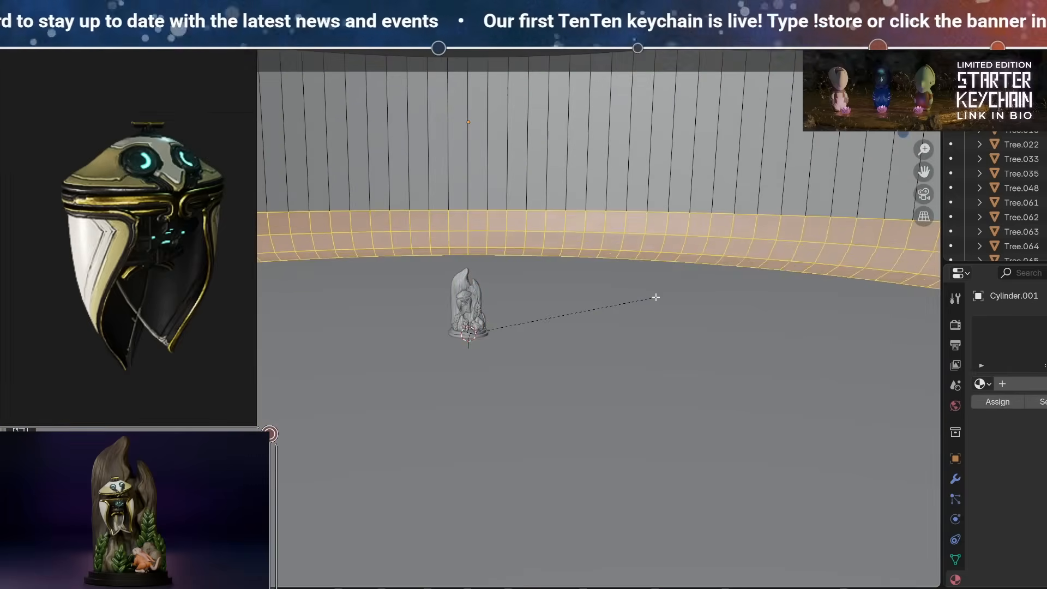
pyautogui.click(584, 292)
pyautogui.press('Tab')
pyautogui.scroll(5, 582, 296)
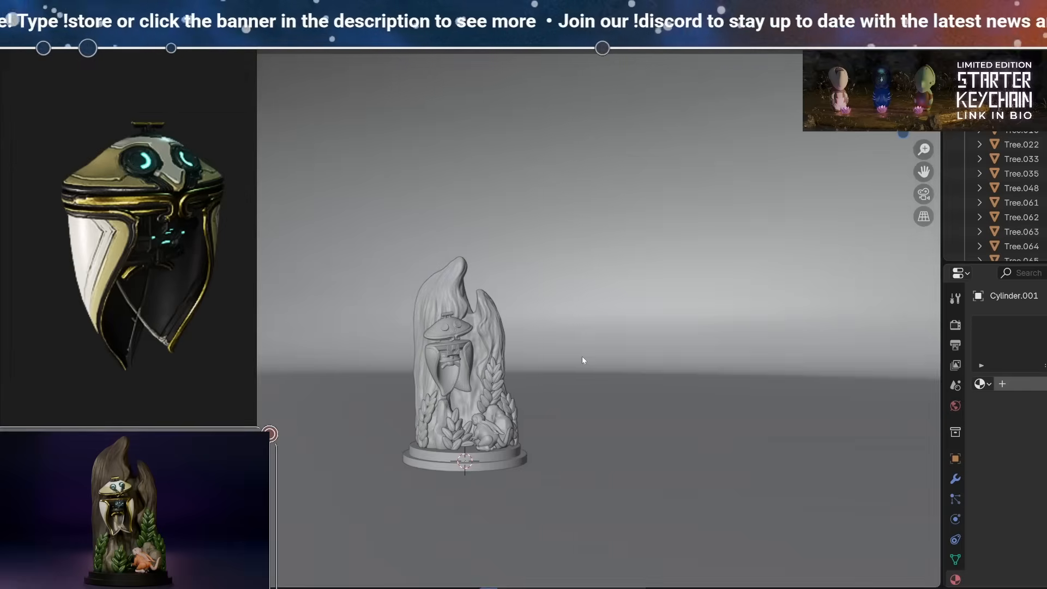
# Add a camera facing the figurine, split off a second viewport with the camera view, and move the camera back.
pyautogui.hotkey('shift', 'a')
pyautogui.press('KP_1')
pyautogui.press('r')
pyautogui.moveTo(939, 585); pyautogui.dragTo(565, 545)
pyautogui.press('KP_0')
pyautogui.press('KP_3')
pyautogui.press('g')
pyautogui.click(496, 348)
# Adjust the camera's focal length, reposition it to frame the figurine, and show the camera view with materials.
pyautogui.moveTo(1041, 392); pyautogui.dragTo(1046, 391)
pyautogui.press('g')
pyautogui.click(495, 348)
pyautogui.press('z')
pyautogui.click(788, 474)
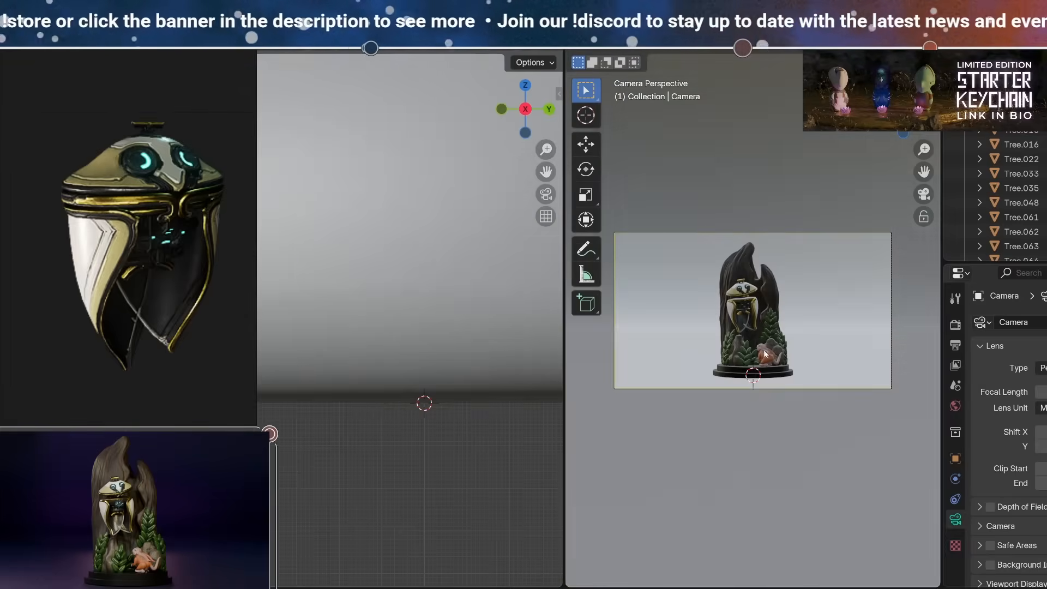
# Set the render engine to Cycles and show the camera view in rendered shading.
pyautogui.scroll(3, 785, 473)
pyautogui.scroll(-8, 394, 300)
pyautogui.moveTo(394, 300); pyautogui.dragTo(374, 313, button='middle')
pyautogui.click(302, 342)
pyautogui.click(955, 325)
pyautogui.press('z')
pyautogui.click(1043, 322)
pyautogui.click(1043, 373)
pyautogui.click(1044, 392)
pyautogui.click(1044, 323)
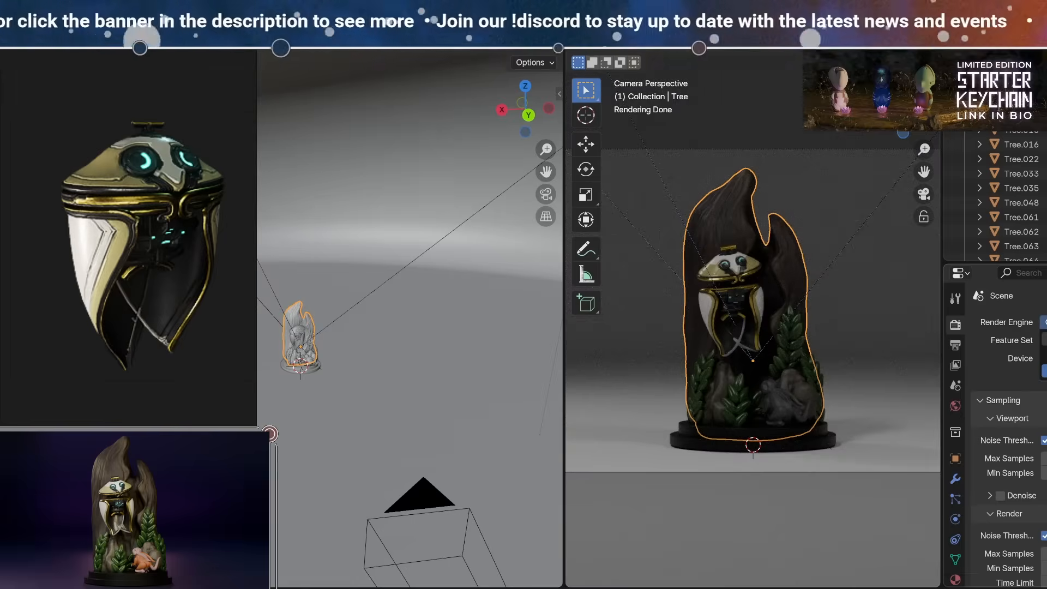
pyautogui.click(1044, 340)
# Select the lights around the figurine and move them vertically to light it.
pyautogui.click(311, 238)
pyautogui.moveTo(387, 342); pyautogui.dragTo(304, 265, button='middle')
pyautogui.keyDown('shift'); pyautogui.click(373, 161); pyautogui.keyUp('shift')
pyautogui.press('g')
pyautogui.press('z')
pyautogui.click(267, 451)
# Give the backdrop cylinder a material named Backdrop and darken its base colour.
pyautogui.click(304, 265)
pyautogui.click(955, 579)
pyautogui.doubleClick(1008, 384)
pyautogui.write('Ba')
pyautogui.click(1044, 475)
pyautogui.moveTo(1044, 262); pyautogui.dragTo(1044, 328)
# Try a point light at several positions around the figurine, and delete it.
pyautogui.moveTo(333, 433); pyautogui.dragTo(345, 439, button='middle')
pyautogui.scroll(-2, 339, 414)
pyautogui.moveTo(329, 388); pyautogui.dragTo(342, 325, button='middle')
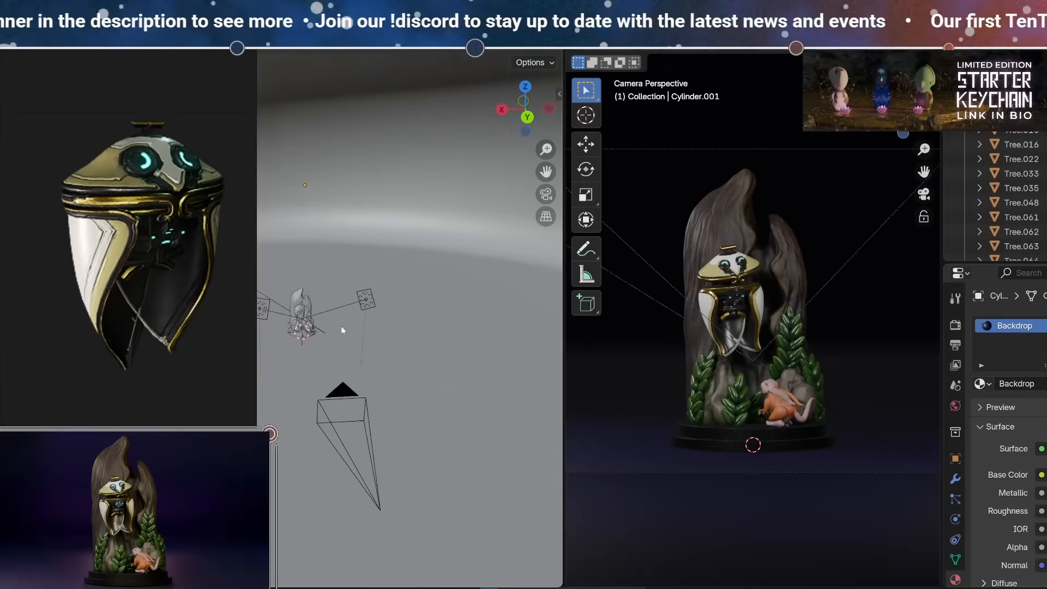
pyautogui.hotkey('shift', 'a')
pyautogui.moveTo(349, 352)
pyautogui.click(476, 357)
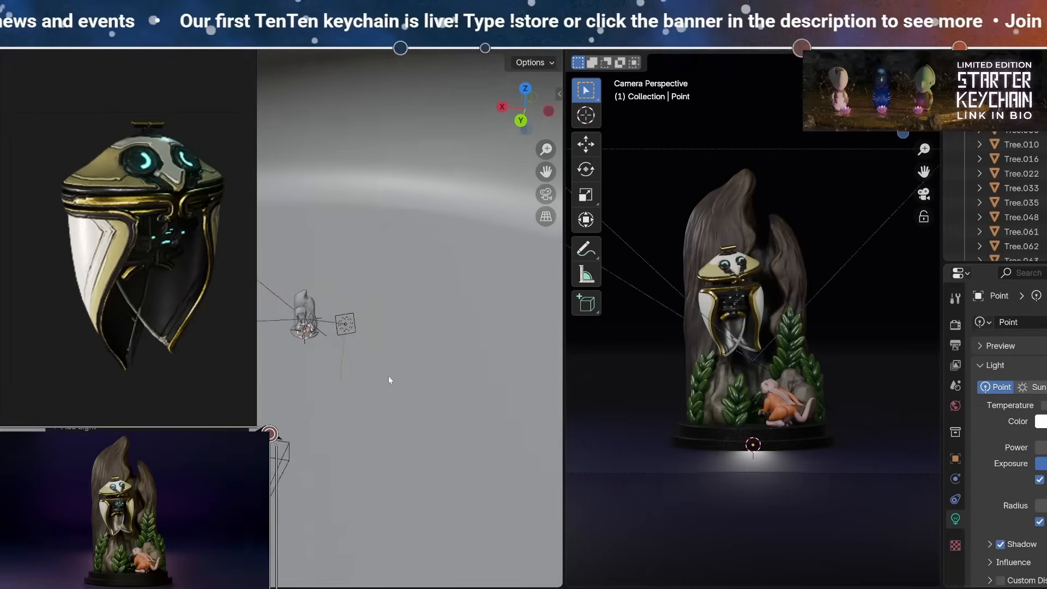
pyautogui.moveTo(383, 381); pyautogui.dragTo(397, 355, button='middle')
pyautogui.press('g')
pyautogui.click(437, 325)
pyautogui.moveTo(437, 325); pyautogui.dragTo(332, 330, button='middle')
pyautogui.press('g')
pyautogui.moveTo(387, 375); pyautogui.dragTo(377, 230, button='middle')
pyautogui.press('Delete')
# Add an area light, raise it vertically above the figurine, rotate it and move it into position.
pyautogui.hotkey('shift', 'a')
pyautogui.moveTo(374, 305)
pyautogui.click(434, 354)
pyautogui.press('g')
pyautogui.press('z')
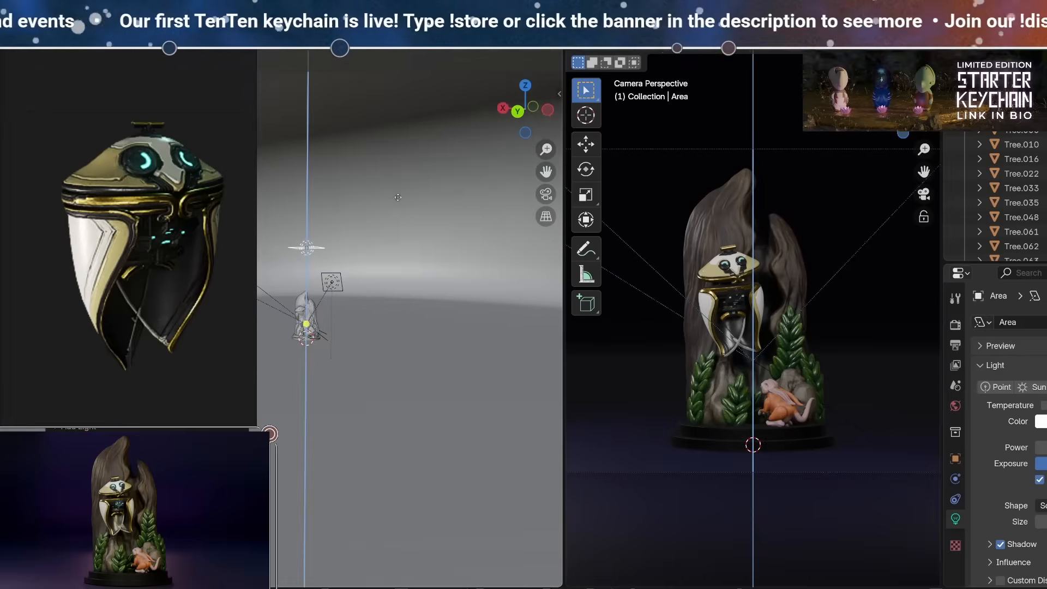
pyautogui.click(398, 194)
pyautogui.moveTo(397, 195); pyautogui.dragTo(354, 202, button='middle')
pyautogui.press('r')
pyautogui.click(405, 346)
pyautogui.moveTo(404, 346); pyautogui.dragTo(371, 345, button='middle')
pyautogui.press('g')
pyautogui.click(418, 325)
# Colour the area light cyan and reposition it around the figurine.
pyautogui.click(483, 344)
pyautogui.click(1040, 421)
pyautogui.moveTo(484, 343); pyautogui.dragTo(524, 349, button='middle')
pyautogui.click(1038, 207)
pyautogui.press('g')
pyautogui.click(414, 327)
pyautogui.press('g')
pyautogui.moveTo(414, 327); pyautogui.dragTo(273, 320, button='middle')
pyautogui.click(393, 323)
pyautogui.press('g')
pyautogui.moveTo(349, 321); pyautogui.dragTo(393, 321, button='middle')
pyautogui.press('g')
pyautogui.click(349, 376)
pyautogui.moveTo(349, 376); pyautogui.dragTo(322, 418, button='middle')
# Duplicate the area light in top view, rotate the copy and position it on another side of the figurine.
pyautogui.press('KP_7')
pyautogui.hotkey('shift', 'd')
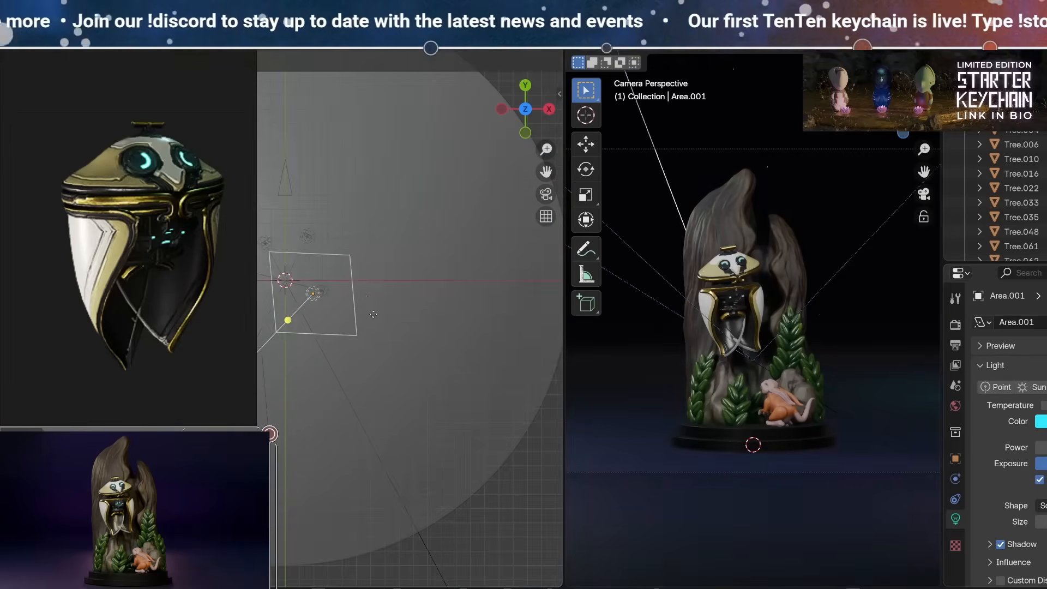
pyautogui.click(397, 311)
pyautogui.click(1041, 421)
pyautogui.press('r')
pyautogui.click(295, 293)
pyautogui.moveTo(295, 295); pyautogui.dragTo(377, 349, button='middle')
pyautogui.press('g')
pyautogui.click(345, 393)
pyautogui.moveTo(344, 393); pyautogui.dragTo(335, 327, button='middle')
pyautogui.press('g')
pyautogui.click(327, 349)
# Duplicate the area light once more, recolour it purple and move it farther from the figurine in top view.
pyautogui.press('KP_7')
pyautogui.hotkey('shift', 'd')
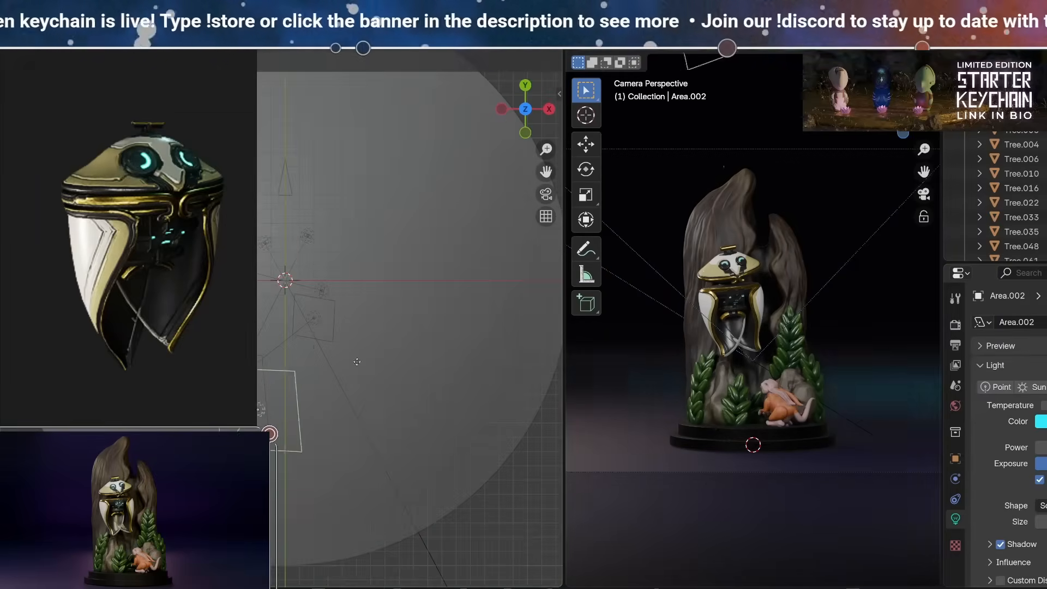
pyautogui.click(306, 465)
pyautogui.click(1041, 421)
pyautogui.click(313, 318)
pyautogui.click(1040, 421)
pyautogui.click(1046, 268)
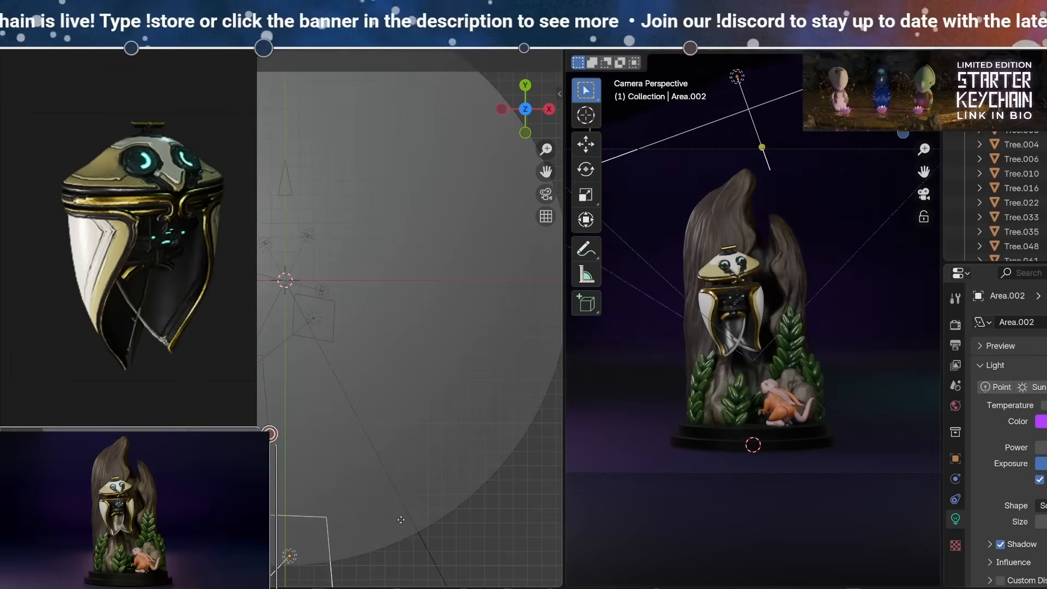
pyautogui.click(399, 523)
pyautogui.hotkey('shift', 'd')
pyautogui.click(540, 493)
# Add a light cyan point light and move it to the robot's head.
pyautogui.scroll(-4, 753, 381)
pyautogui.moveTo(414, 414); pyautogui.dragTo(352, 339, button='middle')
pyautogui.click(341, 392)
pyautogui.hotkey('shift', 'a')
pyautogui.click(1041, 421)
pyautogui.click(1036, 212)
pyautogui.moveTo(360, 382); pyautogui.dragTo(464, 453, button='middle')
pyautogui.press('g')
pyautogui.click(333, 235)
# Lower the power of the cyan point light at the robot's eye so it lights only the area around the eye.
pyautogui.scroll(4, 347, 525)
pyautogui.scroll(6, 743, 285)
pyautogui.moveTo(437, 415); pyautogui.dragTo(486, 404, button='middle')
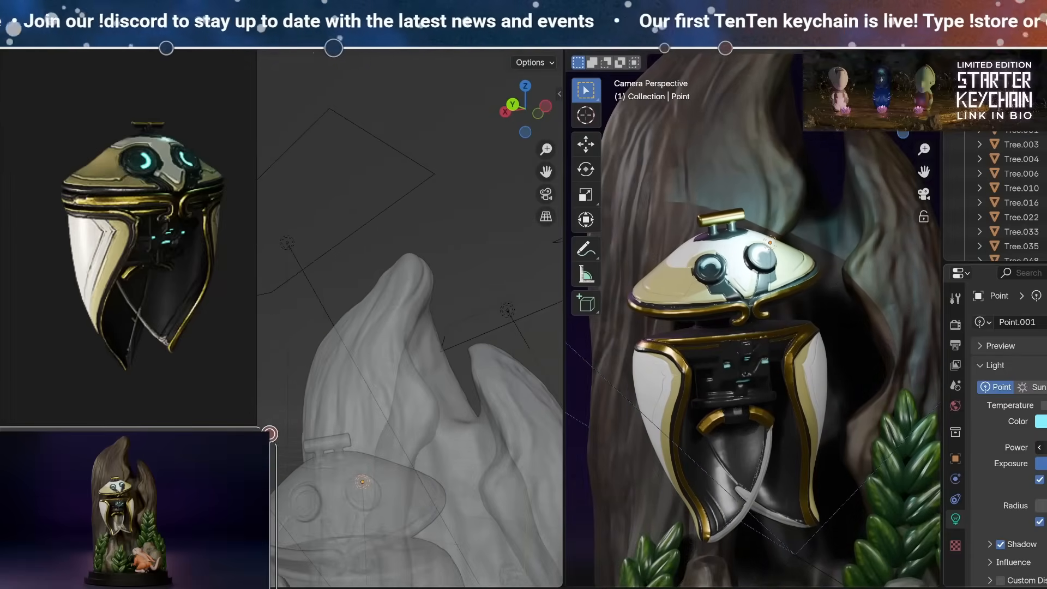
pyautogui.moveTo(1044, 448); pyautogui.dragTo(1040, 447)
pyautogui.keyDown('shift'); pyautogui.moveTo(418, 471); pyautogui.dragTo(419, 411, button='middle'); pyautogui.keyUp('shift')
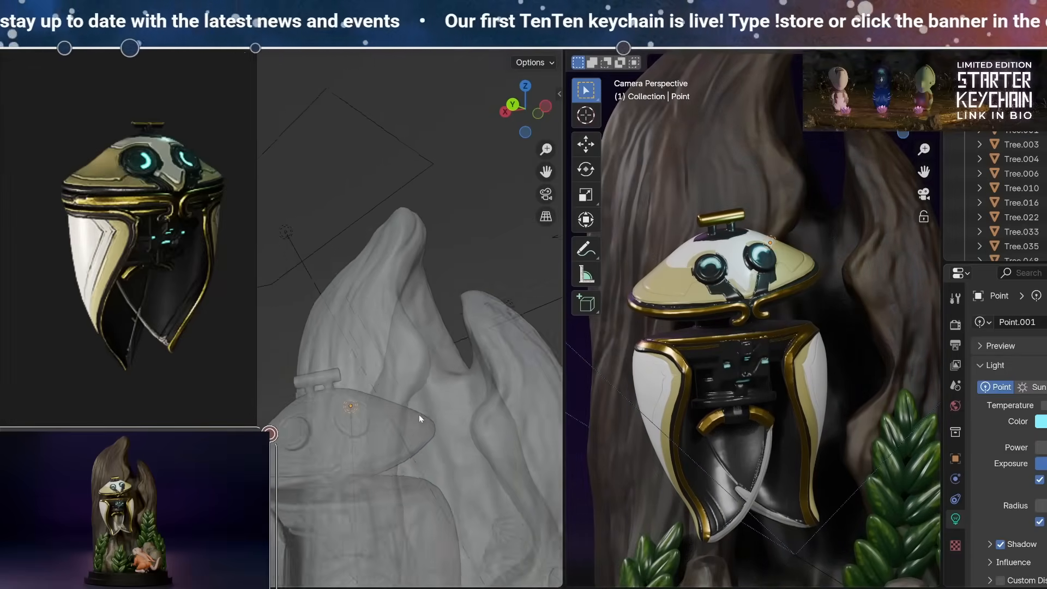
pyautogui.moveTo(349, 412); pyautogui.dragTo(464, 409, button='middle')
pyautogui.scroll(-1, 753, 318)
pyautogui.moveTo(431, 458); pyautogui.dragTo(341, 362, button='middle')
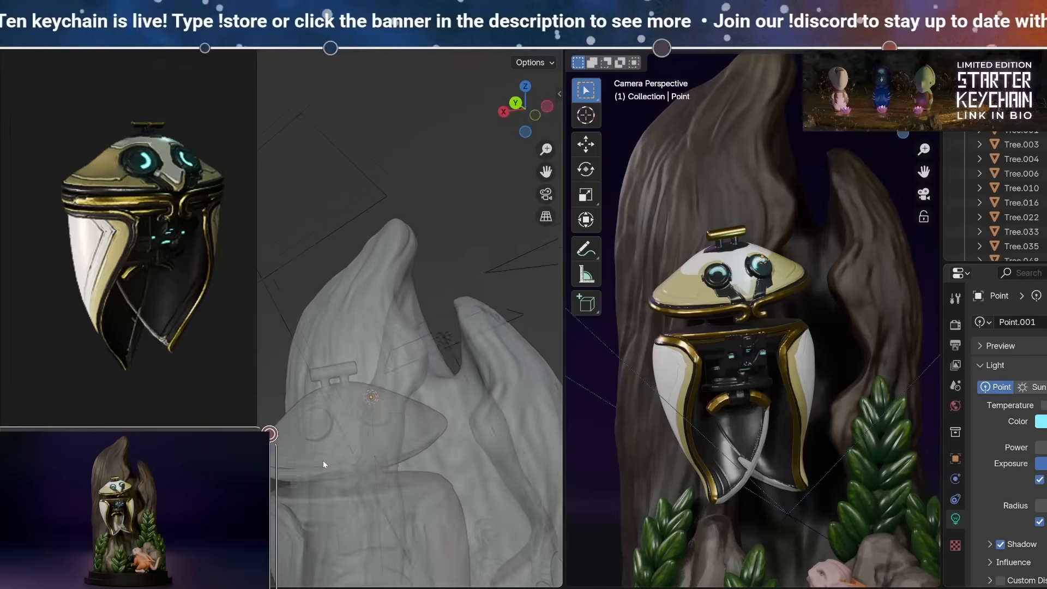
# Duplicate the cyan point light to the robot's other eye and to its chest.
pyautogui.hotkey('shift', 'd')
pyautogui.click(272, 459)
pyautogui.hotkey('shift', 'd')
pyautogui.click(382, 464)
pyautogui.moveTo(382, 453); pyautogui.dragTo(401, 431, button='middle')
pyautogui.scroll(-4, 752, 327)
pyautogui.moveTo(753, 327); pyautogui.dragTo(758, 344, button='middle')
pyautogui.press('KP_0')
# Duplicate a point light to the flowers on the back of the tree and colour the copy pinkish red.
pyautogui.scroll(-14, 347, 362)
pyautogui.moveTo(347, 362); pyautogui.dragTo(294, 437, button='middle')
pyautogui.click(758, 507)
pyautogui.click(759, 304)
pyautogui.moveTo(867, 310); pyautogui.dragTo(794, 379, button='middle')
pyautogui.scroll(10, 758, 304)
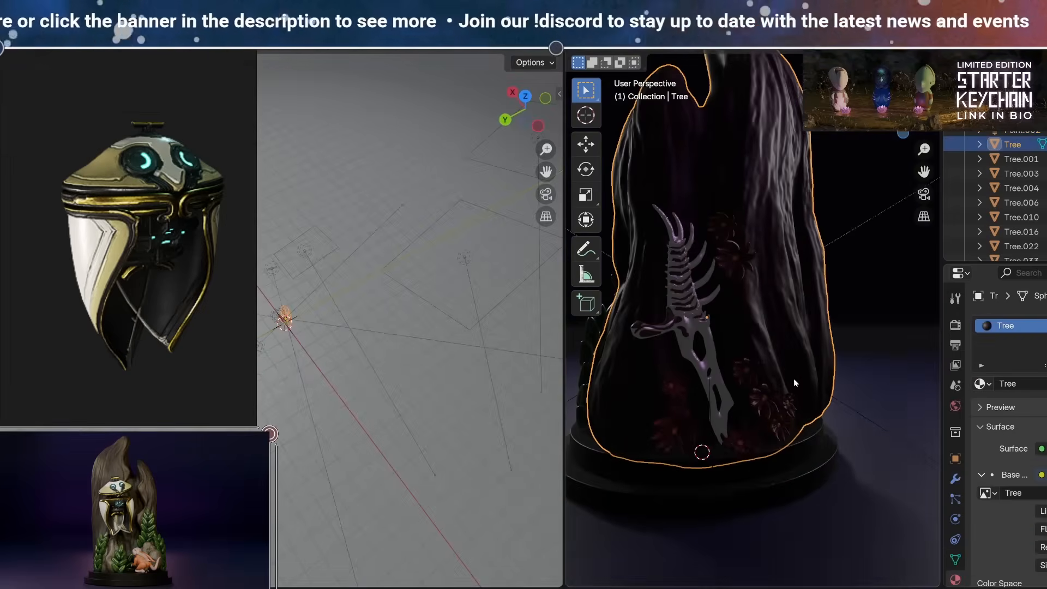
pyautogui.scroll(15, 349, 393)
pyautogui.moveTo(350, 458); pyautogui.dragTo(320, 382, button='middle')
pyautogui.click(273, 382)
pyautogui.hotkey('shift', 'd')
pyautogui.click(410, 419)
pyautogui.click(1042, 422)
pyautogui.moveTo(403, 420); pyautogui.dragTo(355, 383, button='middle')
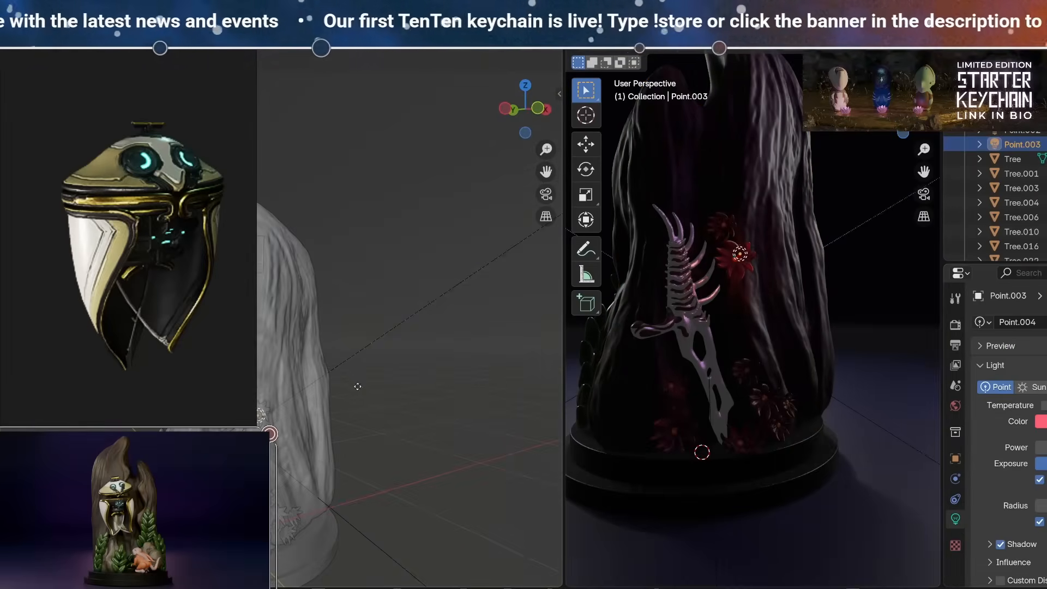
# Make two copies of the red point light and position them among the flowers and bone dagger behind the tree.
pyautogui.hotkey('shift', 'd')
pyautogui.click(355, 349)
pyautogui.scroll(-6, 415, 393)
pyautogui.hotkey('shift', 'd')
pyautogui.click(431, 523)
pyautogui.press('g')
pyautogui.moveTo(431, 491); pyautogui.dragTo(359, 443, button='middle')
pyautogui.click(473, 417)
pyautogui.press('g')
pyautogui.click(338, 437)
# Add two more red point light copies around the lower flowers and return to the camera view.
pyautogui.hotkey('shift', 'd')
pyautogui.click(436, 450)
pyautogui.moveTo(437, 450); pyautogui.dragTo(354, 467, button='middle')
pyautogui.hotkey('shift', 'd')
pyautogui.click(451, 463)
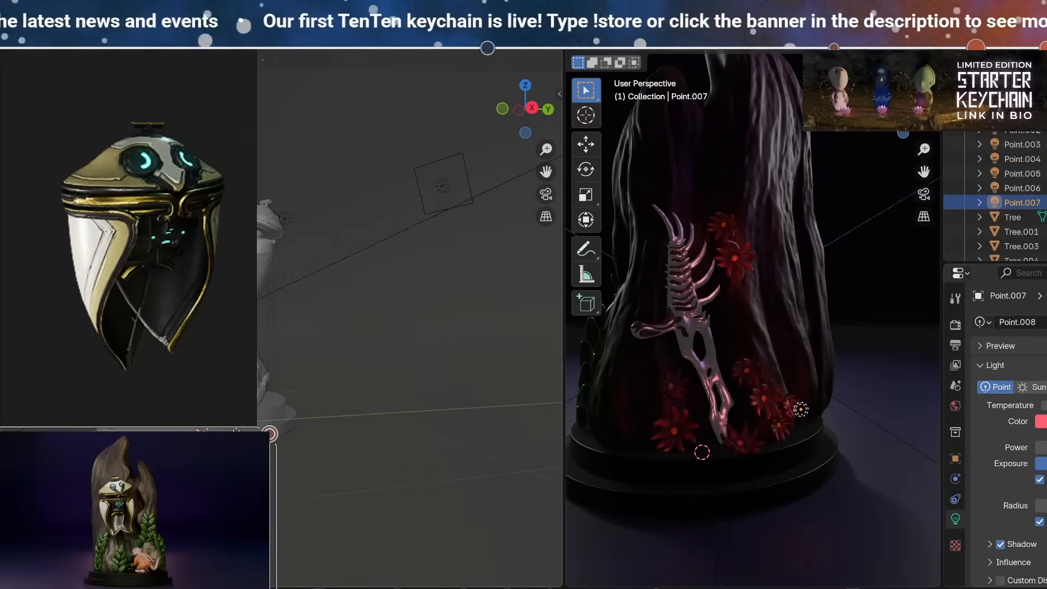
pyautogui.scroll(-6, 750, 404)
pyautogui.moveTo(750, 404); pyautogui.dragTo(623, 443, button='middle')
pyautogui.moveTo(755, 470); pyautogui.dragTo(600, 450, button='middle')
pyautogui.scroll(-3, 600, 450)
pyautogui.click(923, 194)
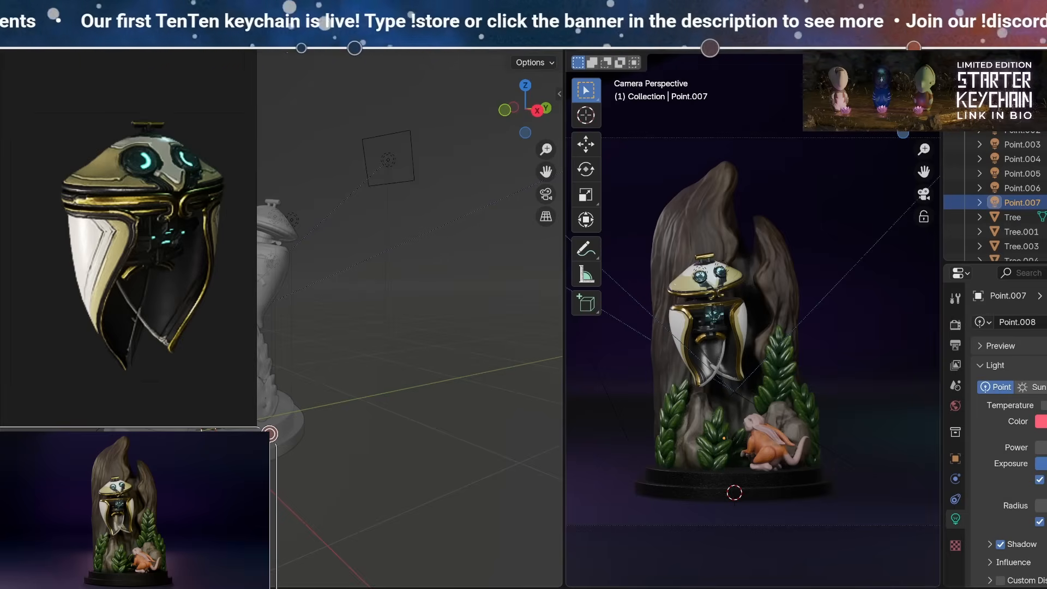
# Recolour the area light above the figurine green (#32FF90).
pyautogui.moveTo(348, 306); pyautogui.dragTo(262, 349, button='middle')
pyautogui.scroll(-8, 327, 283)
pyautogui.click(306, 214)
pyautogui.click(1042, 421)
pyautogui.click(1032, 302)
pyautogui.moveTo(1032, 302); pyautogui.dragTo(1002, 219)
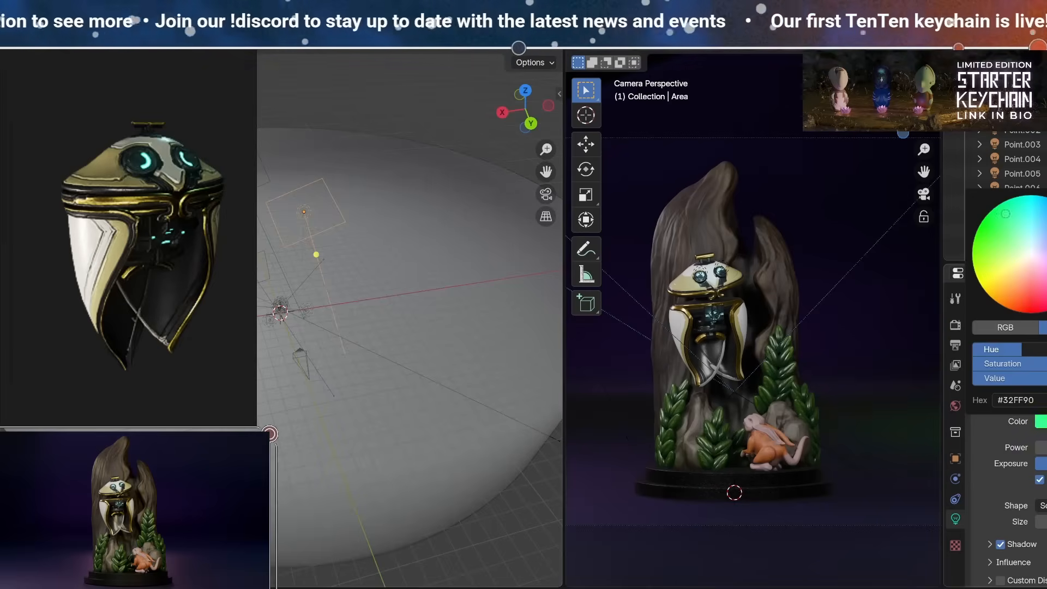
# Duplicate the green area light along the X axis and shift the hue of the copy.
pyautogui.scroll(-3, 780, 443)
pyautogui.press('KP_7')
pyautogui.hotkey('shift', 'd')
pyautogui.press('x')
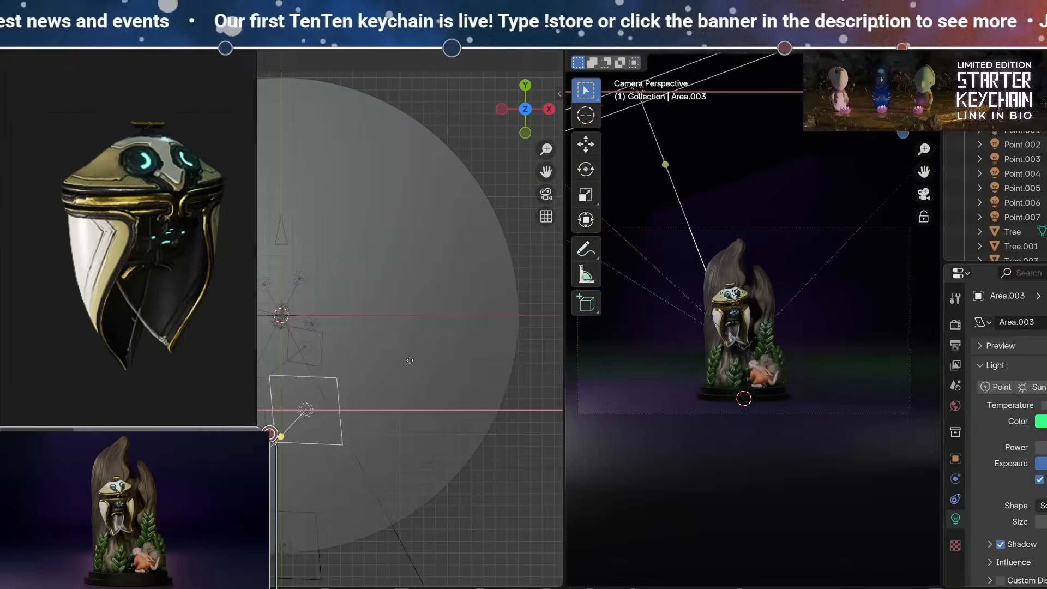
pyautogui.click(433, 360)
pyautogui.scroll(3, 743, 350)
pyautogui.scroll(-3, 743, 349)
pyautogui.click(1042, 422)
pyautogui.moveTo(1015, 351); pyautogui.dragTo(1043, 351)
# Recolour the original area light blue (#329EFF).
pyautogui.click(265, 403)
pyautogui.click(265, 404)
pyautogui.click(1042, 422)
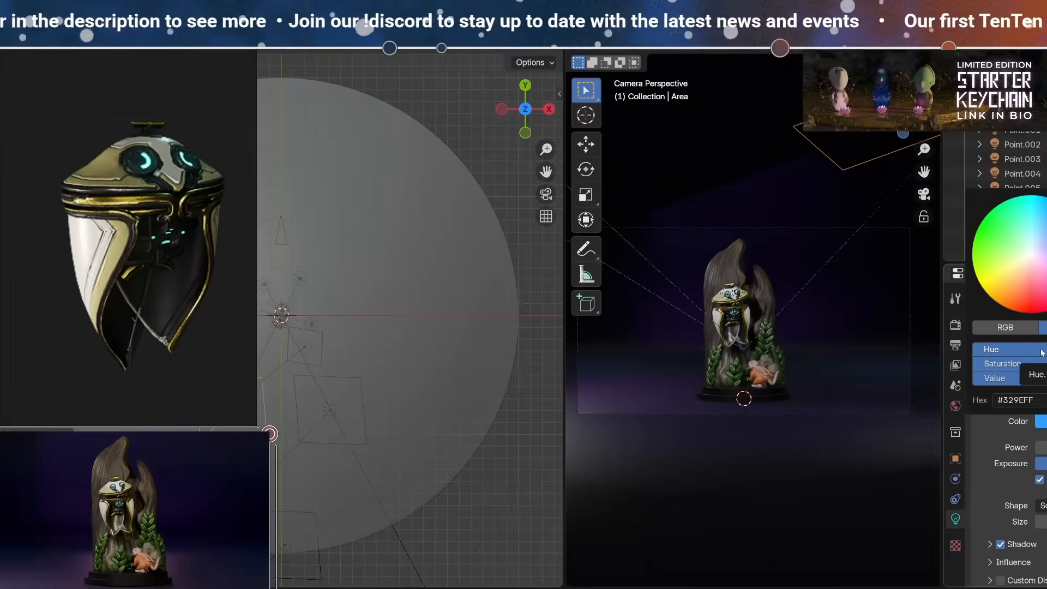
pyautogui.scroll(2, 754, 289)
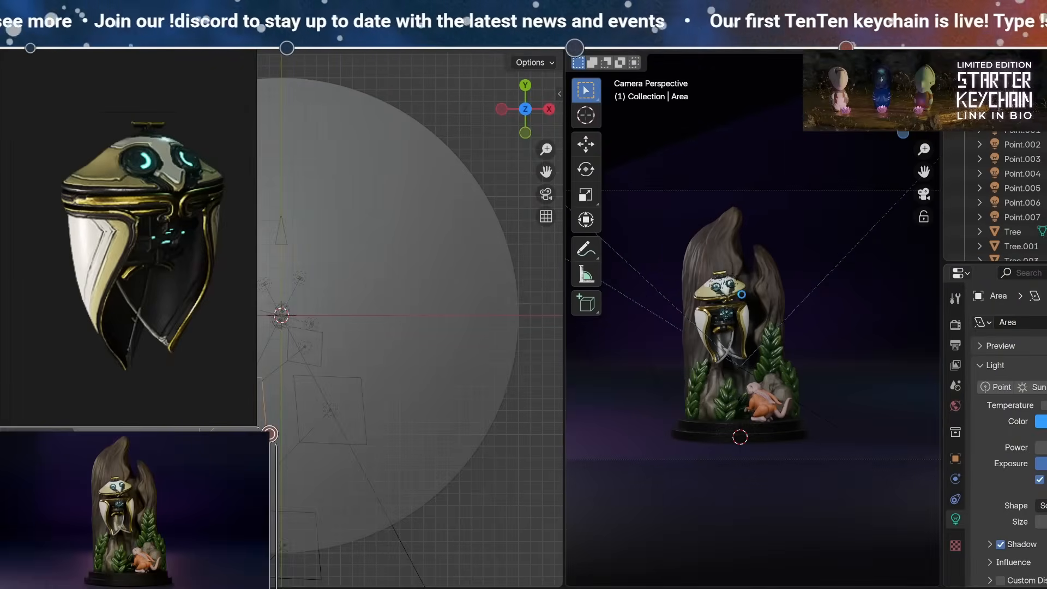